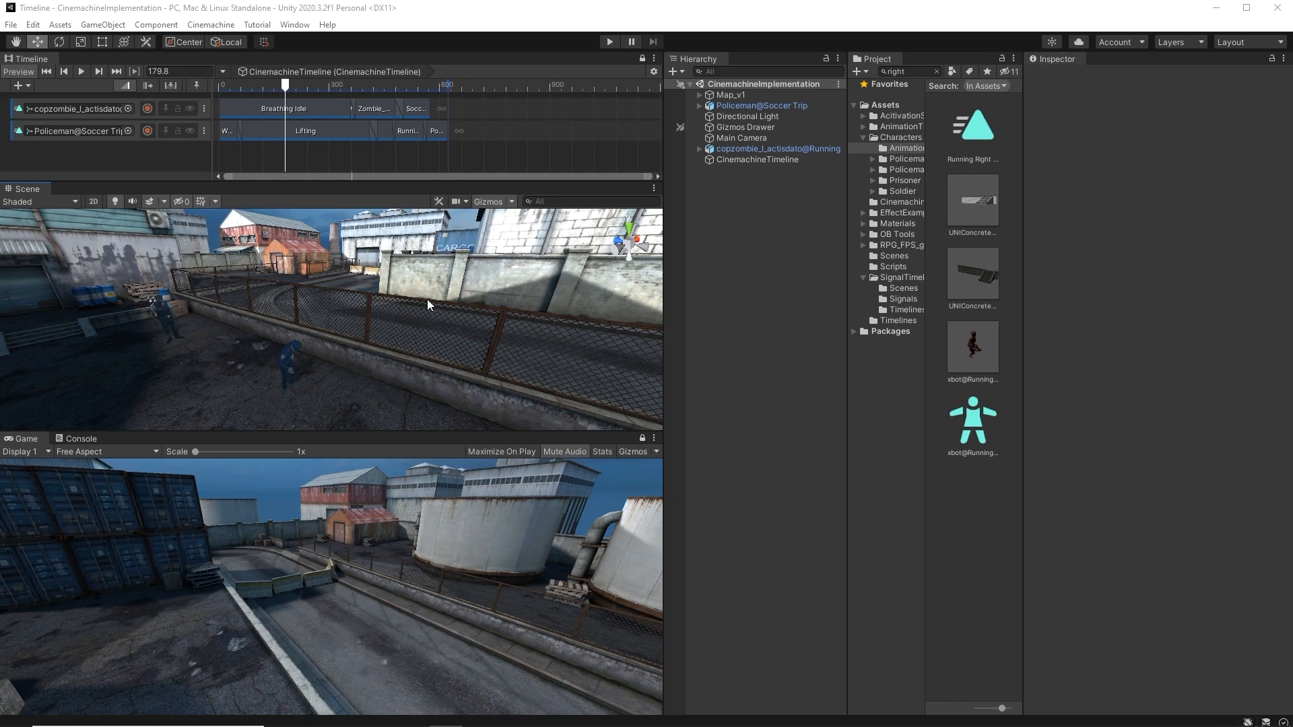
Step: Play the CinemachineTimeline from its start to review both characters' animations, and inspect the Main Camera's components
{"action": "left_click", "coordinate": [263, 85]}
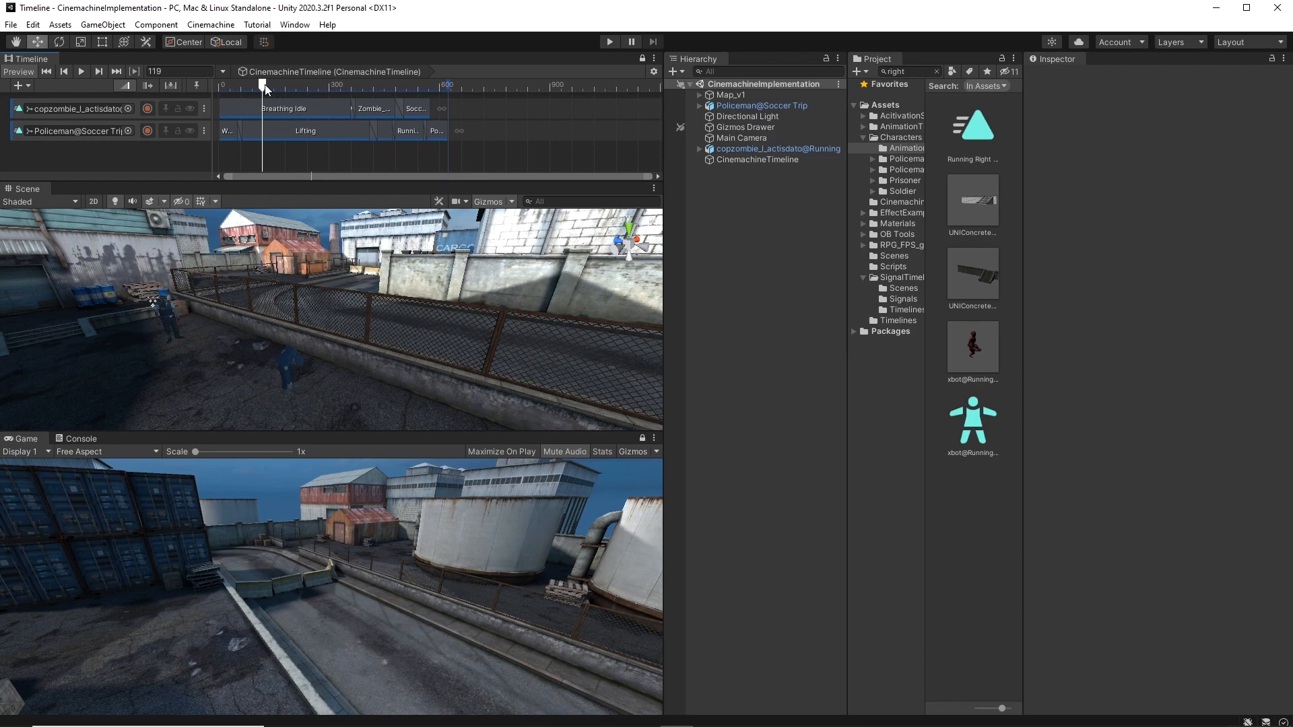
{"action": "left_click_drag", "start_coordinate": [264, 86], "coordinate": [187, 85]}
{"action": "key", "text": "w"}
{"action": "right_click_drag", "start_coordinate": [276, 303], "coordinate": [326, 378]}
{"action": "key", "text": "s"}
{"action": "left_click", "coordinate": [224, 85]}
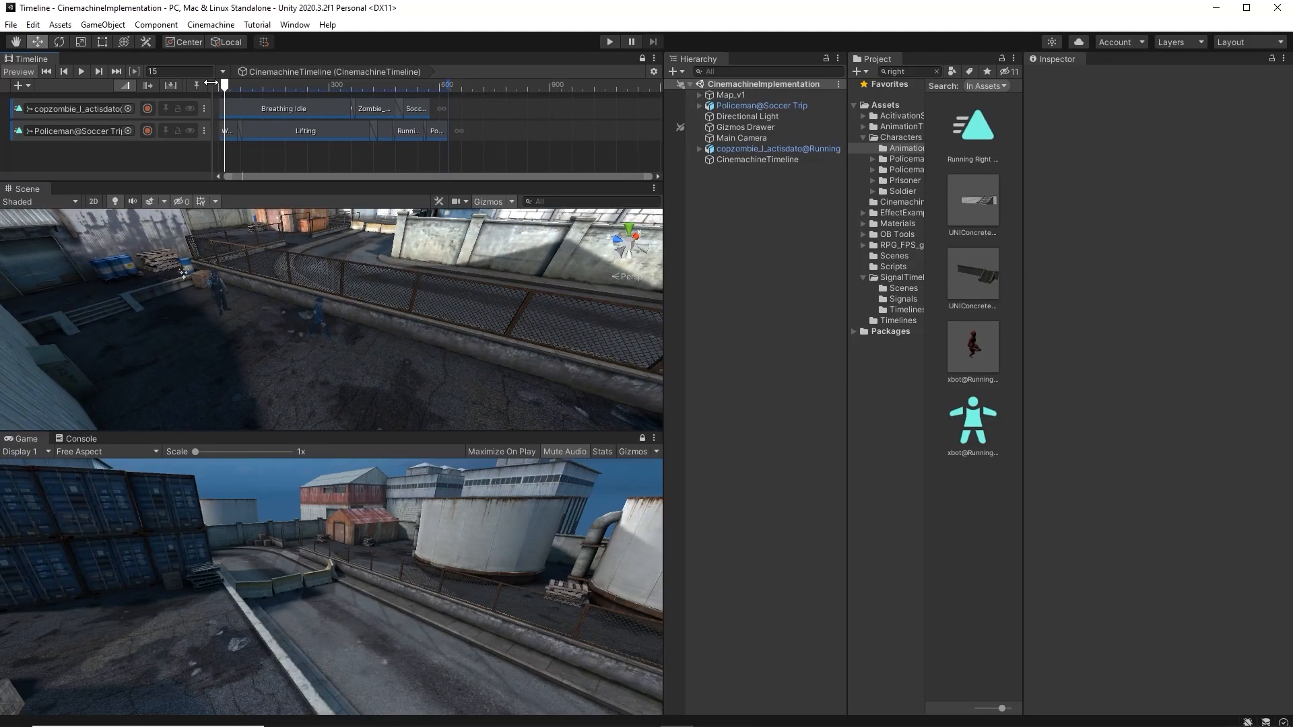
{"action": "key", "text": "space"}
{"action": "right_click_drag", "start_coordinate": [280, 303], "coordinate": [344, 330]}
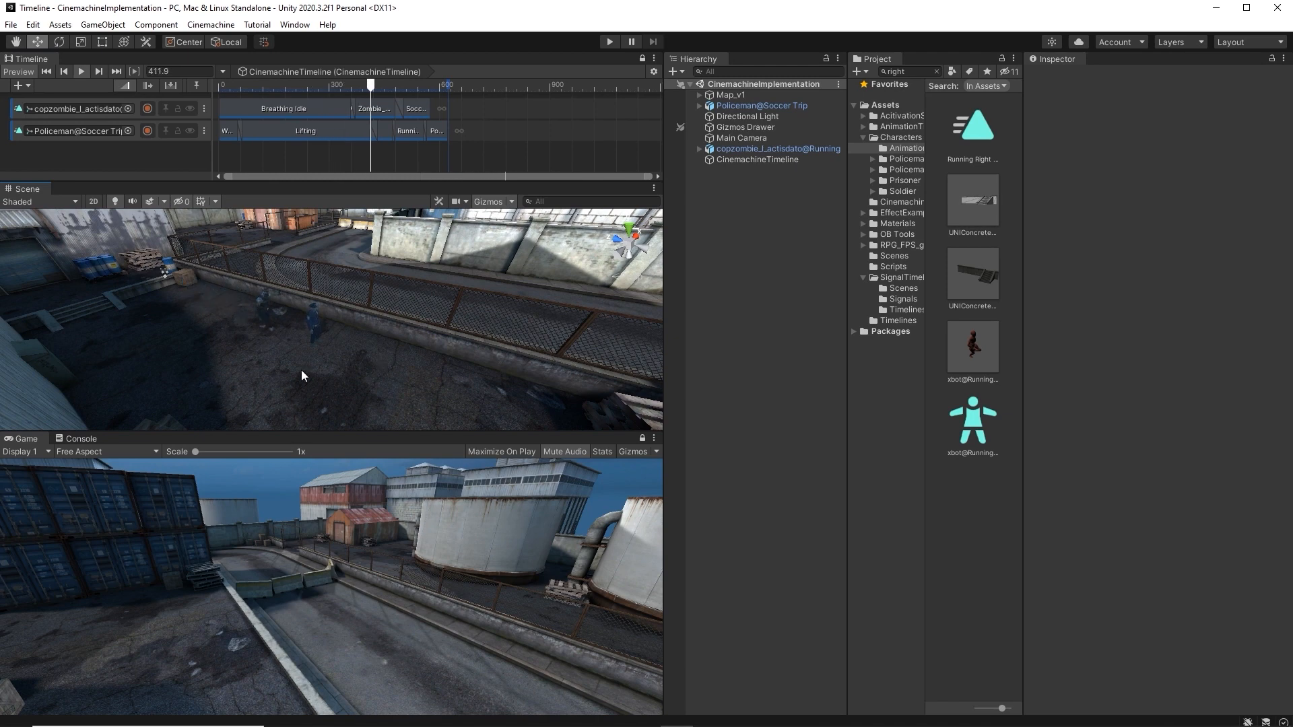
{"action": "right_click_drag", "start_coordinate": [303, 350], "coordinate": [417, 370]}
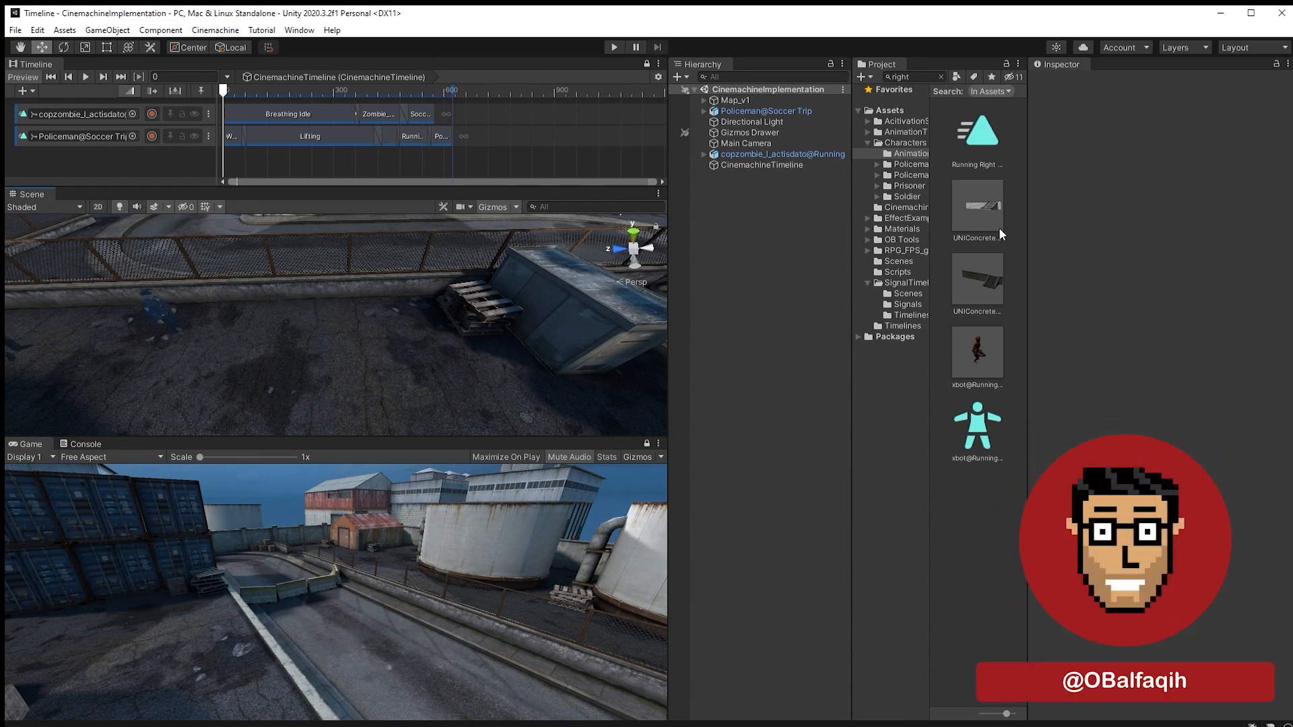
{"action": "left_click", "coordinate": [745, 142]}
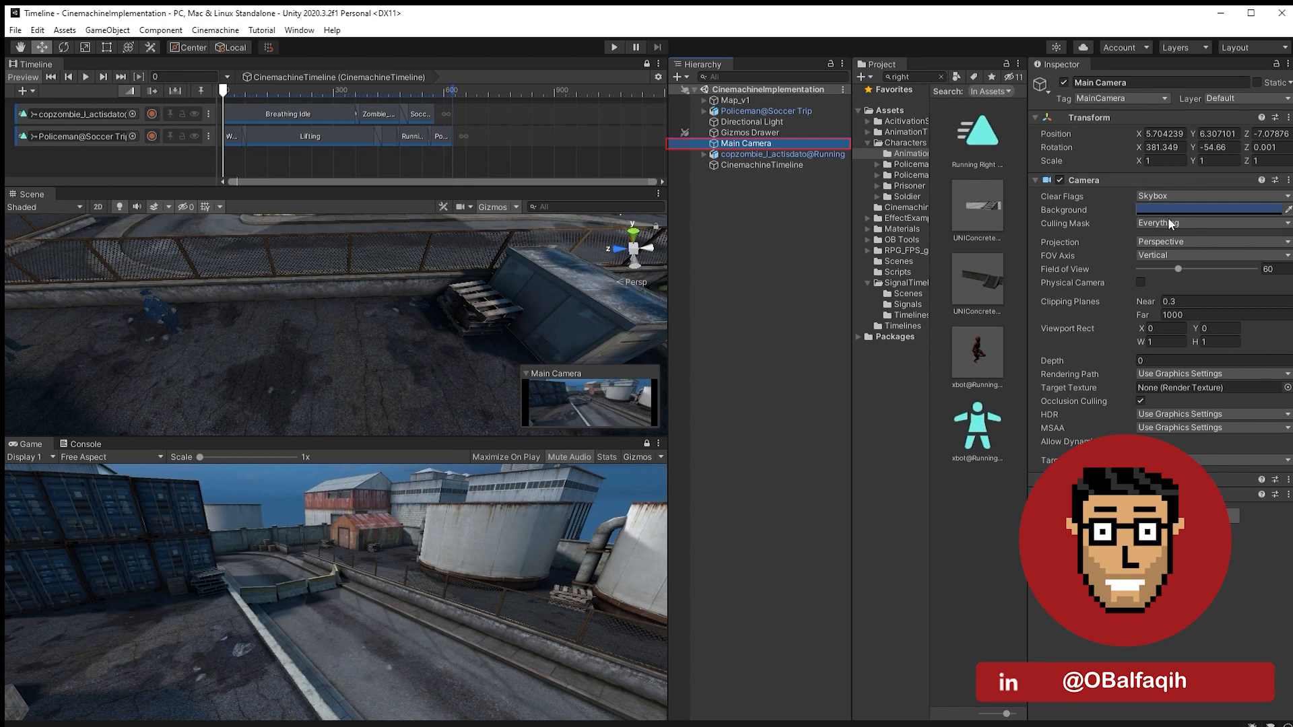
{"action": "left_click", "coordinate": [770, 195]}
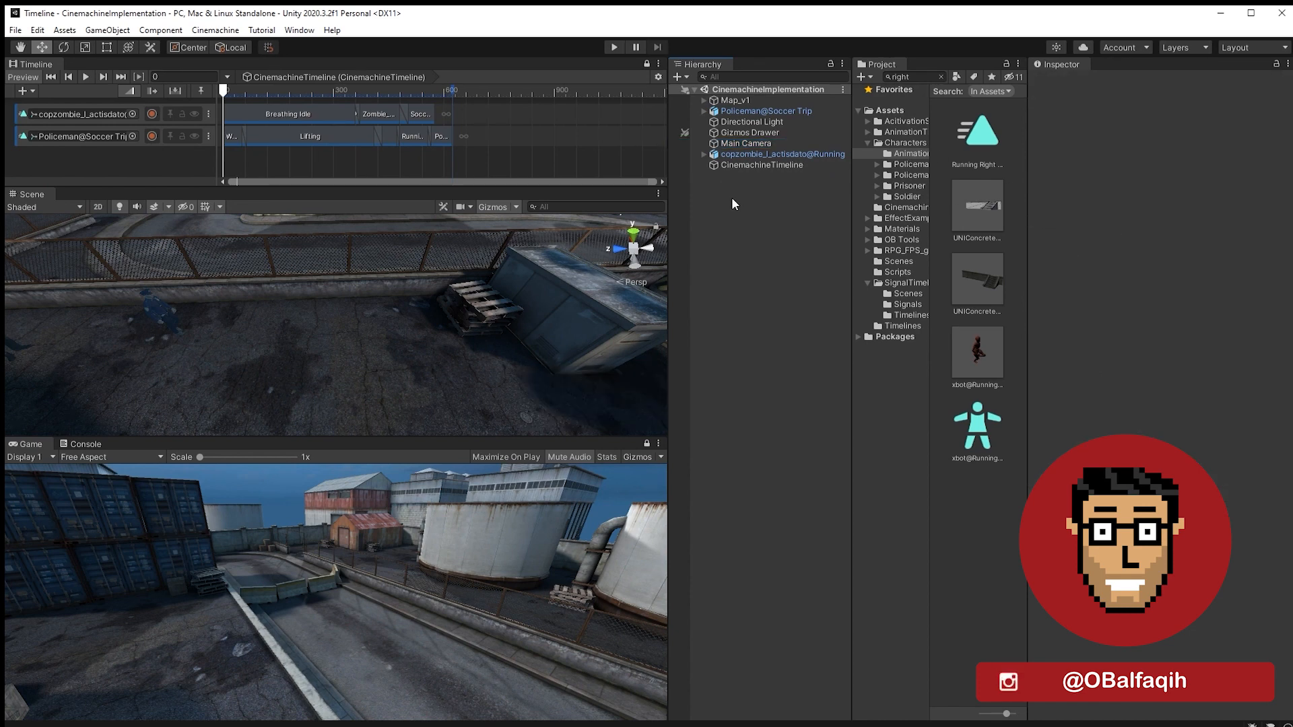
Step: Frame the policeman from behind in the Scene view and create a Cinemachine virtual camera from that view
{"action": "right_click_drag", "start_coordinate": [363, 276], "coordinate": [734, 164]}
{"action": "key", "text": "w"}
{"action": "key", "text": "w"}
{"action": "key", "text": "d"}
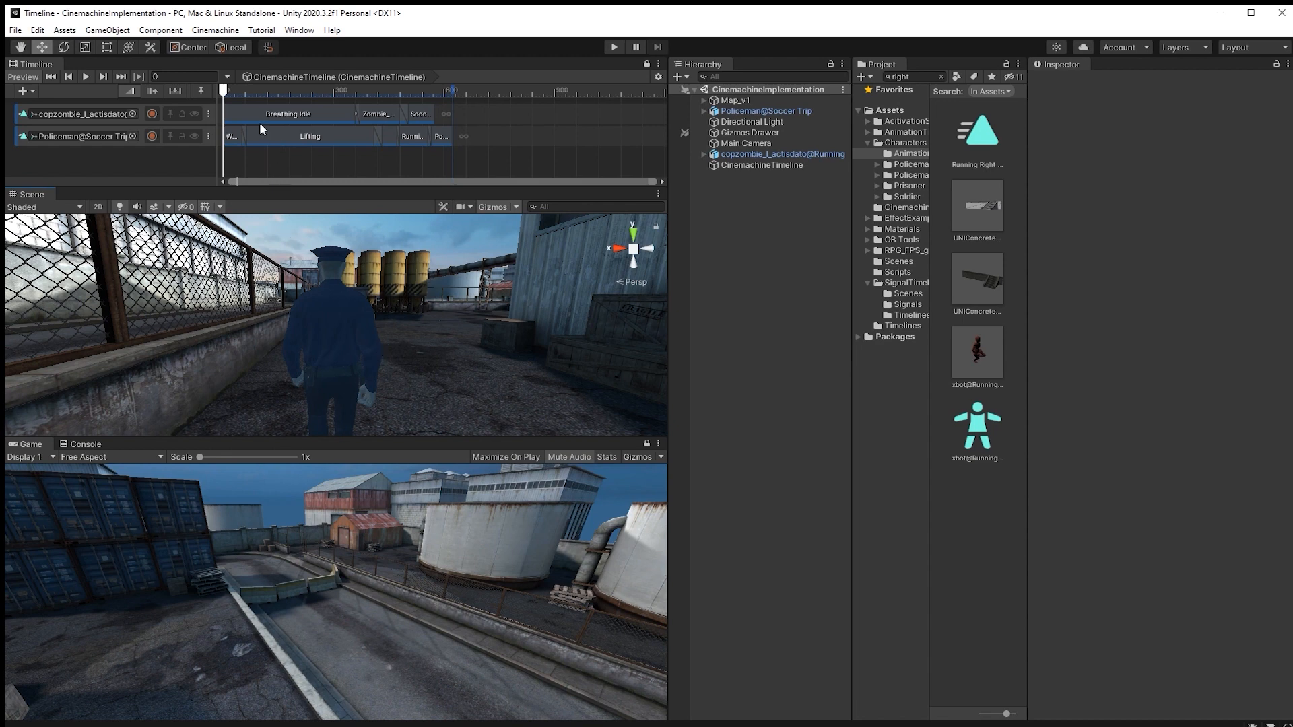
{"action": "left_click", "coordinate": [225, 31]}
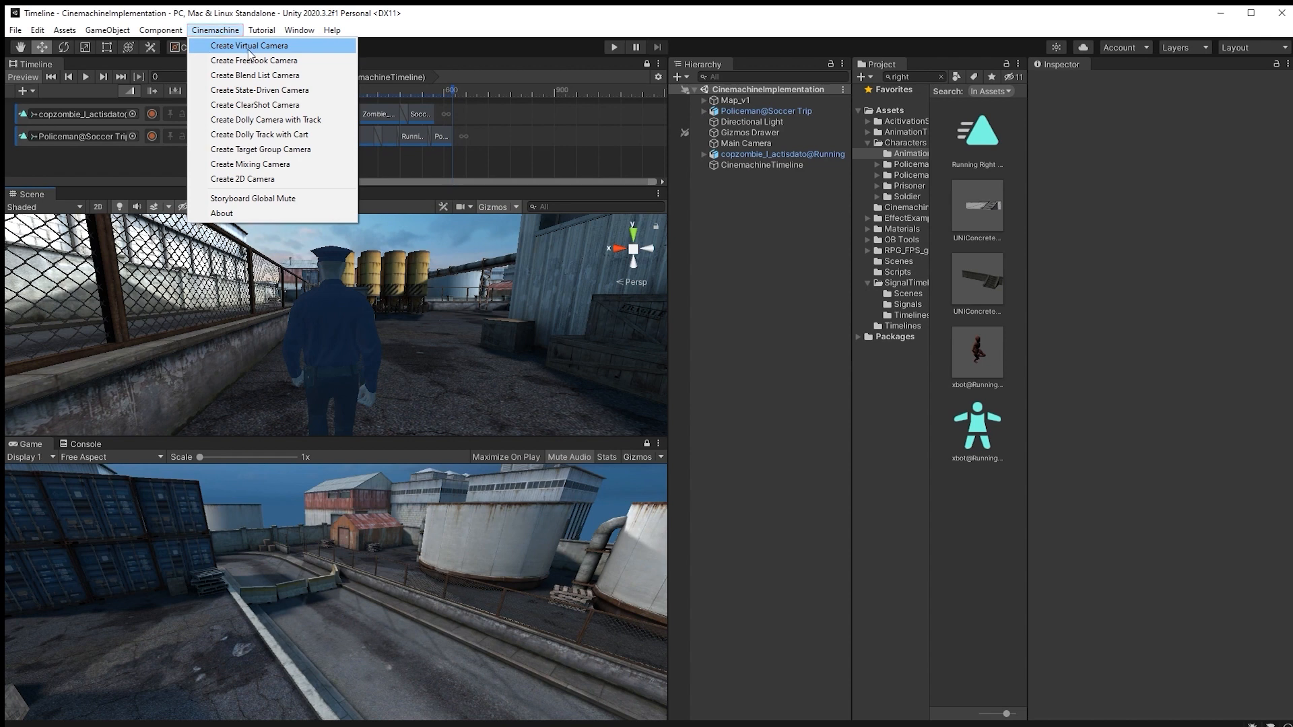
{"action": "left_click", "coordinate": [249, 46]}
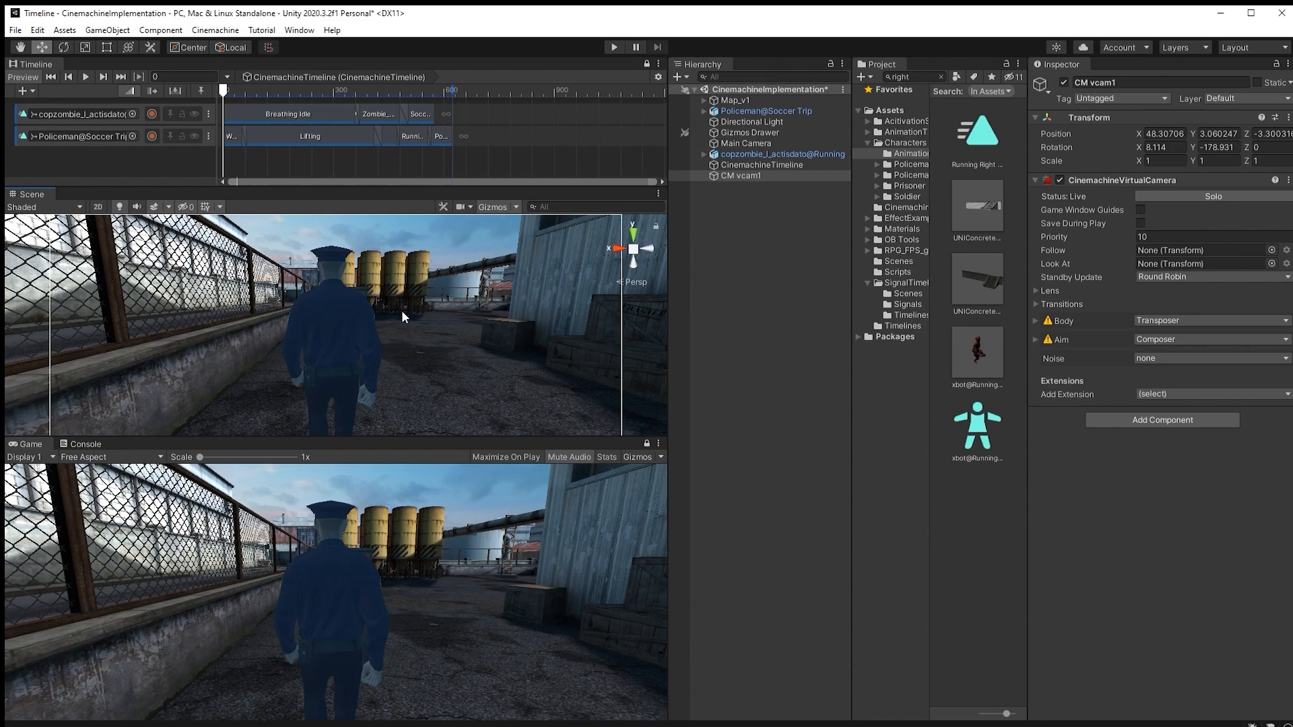
Step: Try aligning CM vcam1 with a side view of the policeman, and undo that alignment
{"action": "left_click_drag", "start_coordinate": [500, 287], "coordinate": [282, 303], "text": "alt"}
{"action": "key", "text": "s"}
{"action": "right_click_drag", "start_coordinate": [282, 302], "coordinate": [283, 310]}
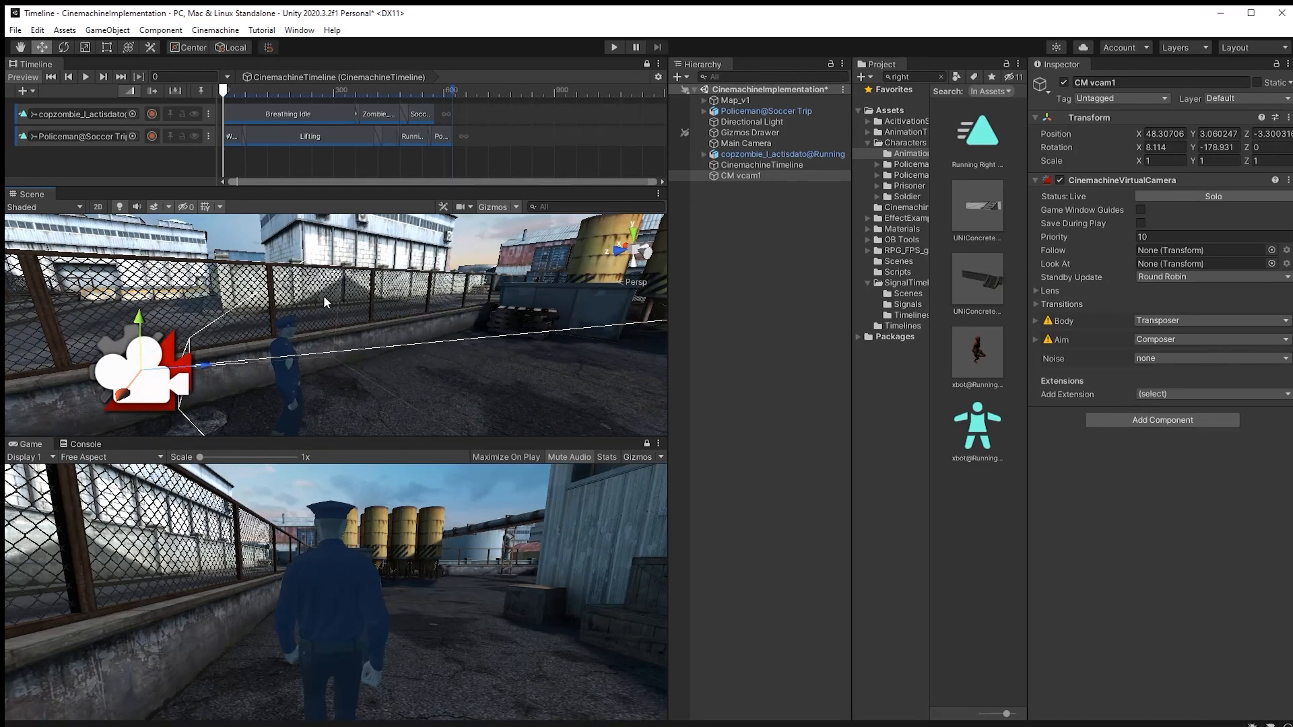
{"action": "key", "text": "ctrl+shift+f"}
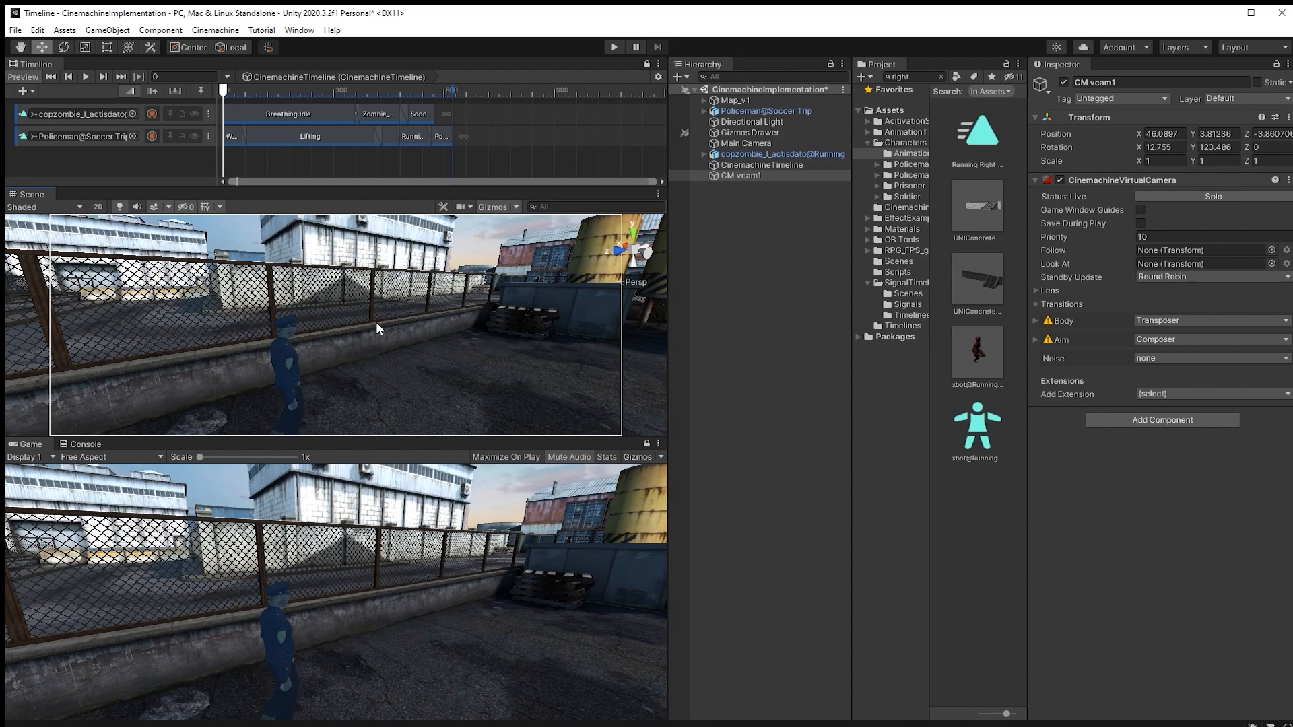
{"action": "key", "text": "ctrl+z"}
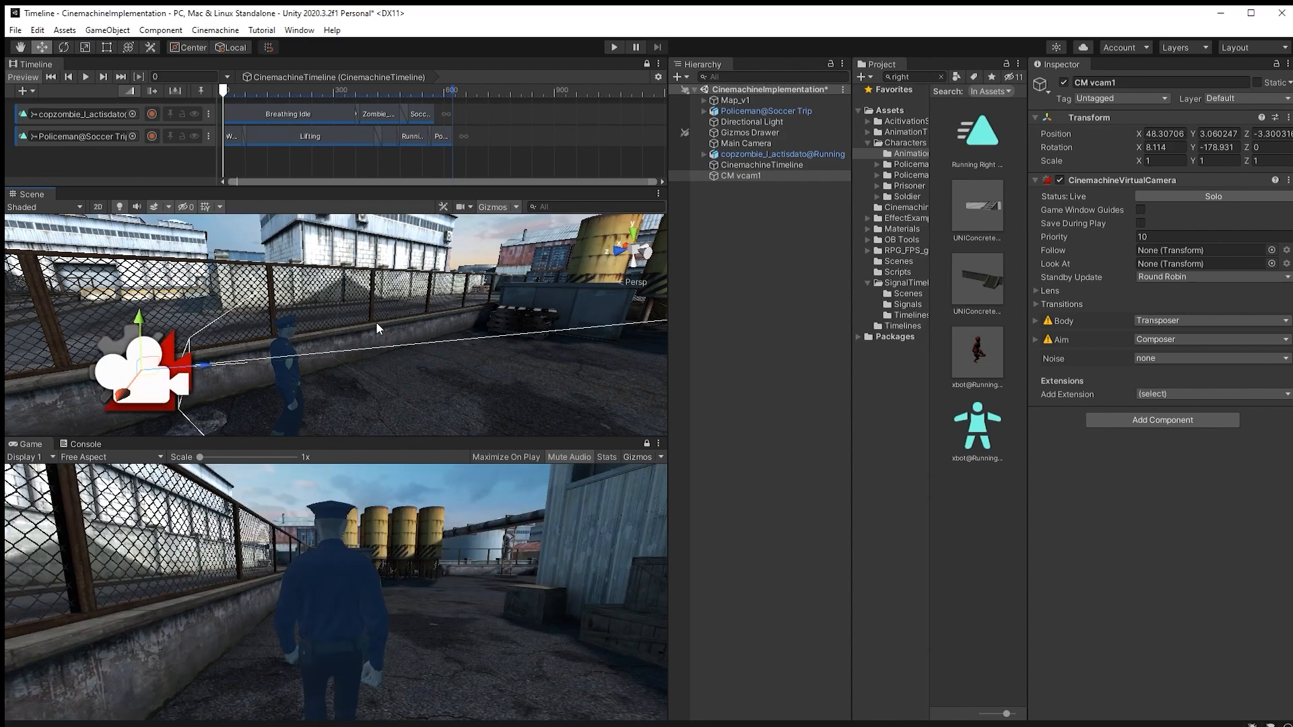
Step: Examine the CinemachineBrain component on the Main Camera
{"action": "key", "text": "s"}
{"action": "right_click_drag", "start_coordinate": [376, 321], "coordinate": [494, 316]}
{"action": "key", "text": "a"}
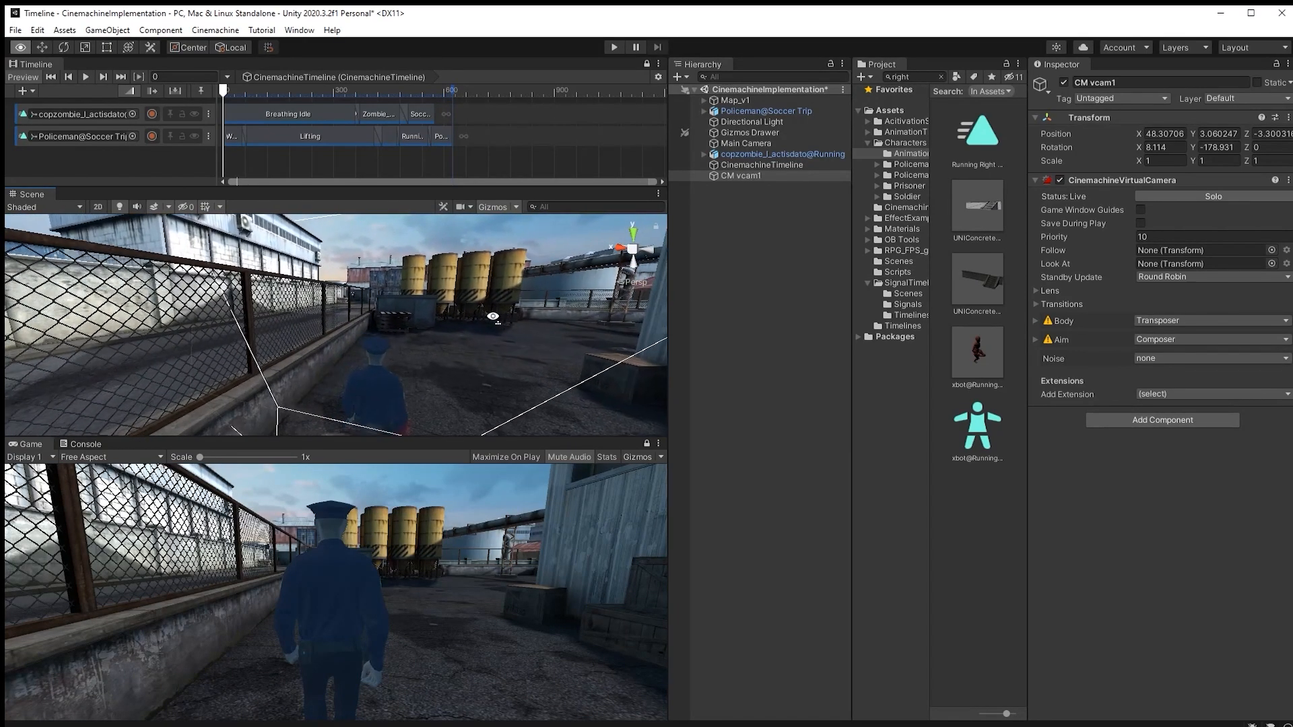
{"action": "left_click", "coordinate": [763, 144]}
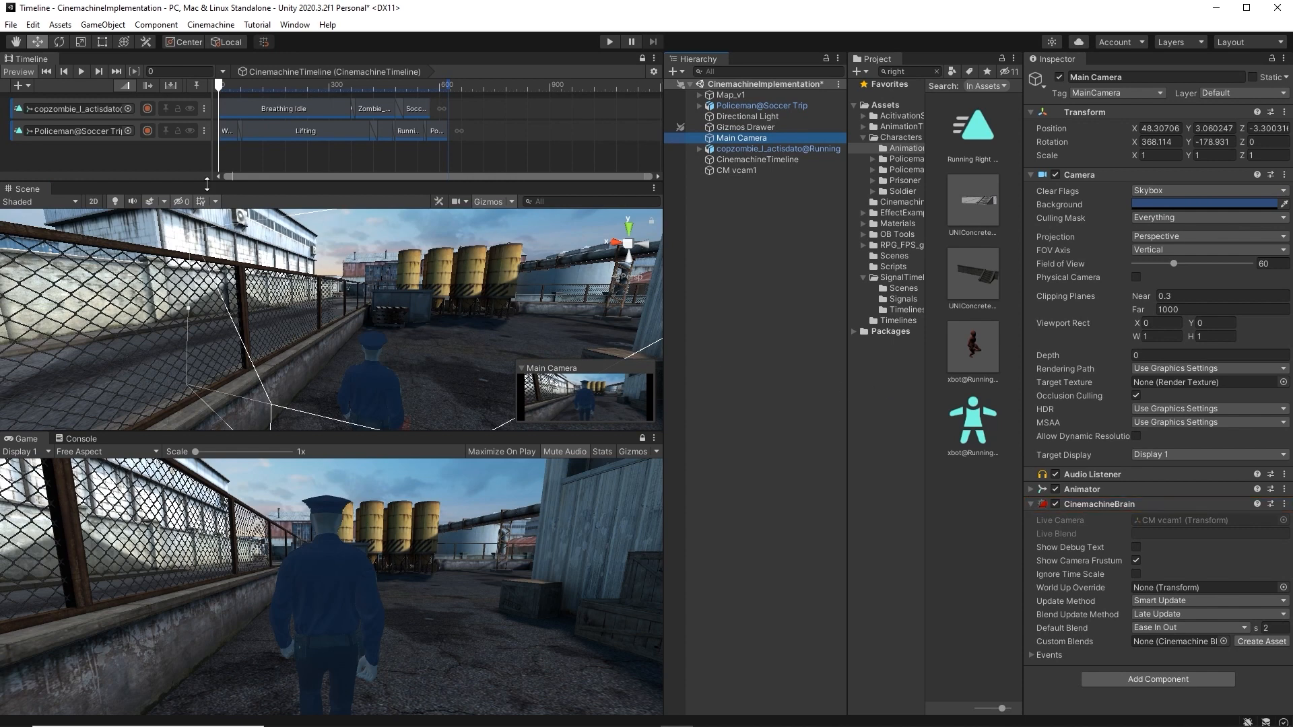
Step: Add a Cinemachine track bound to the Main Camera in the timeline
{"action": "right_click", "coordinate": [160, 156]}
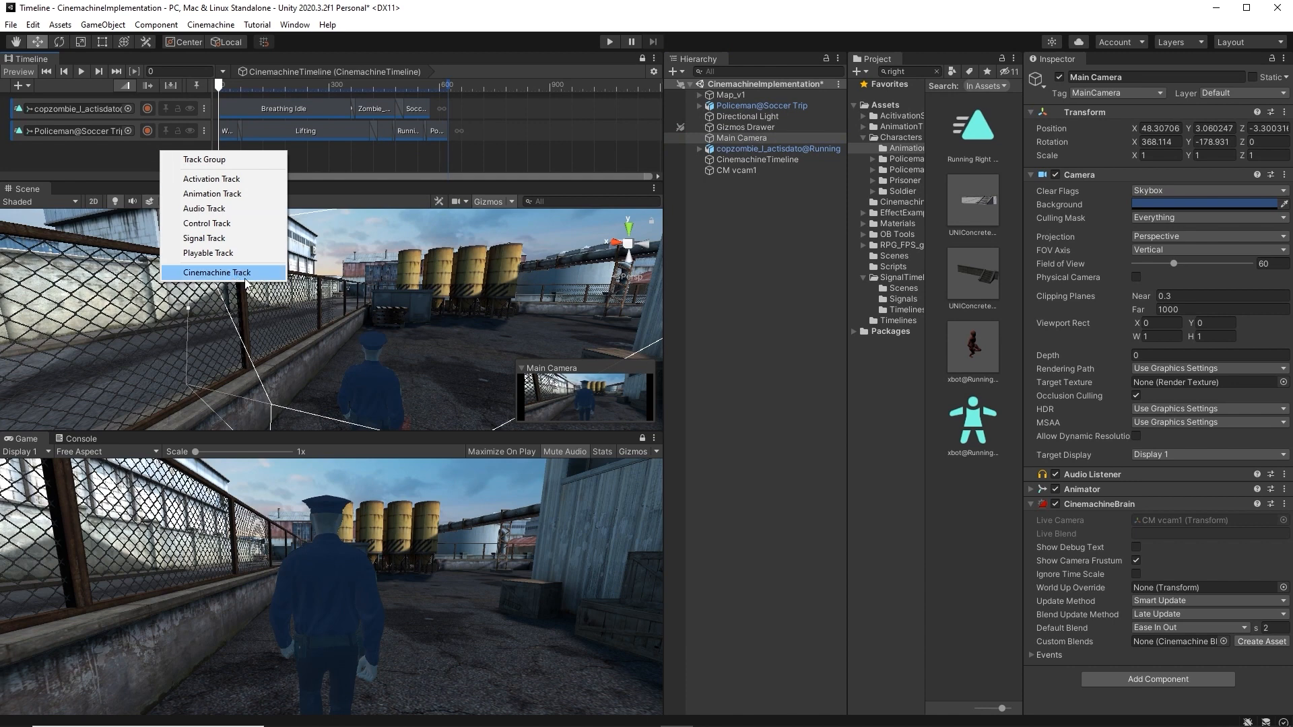
{"action": "left_click", "coordinate": [758, 140]}
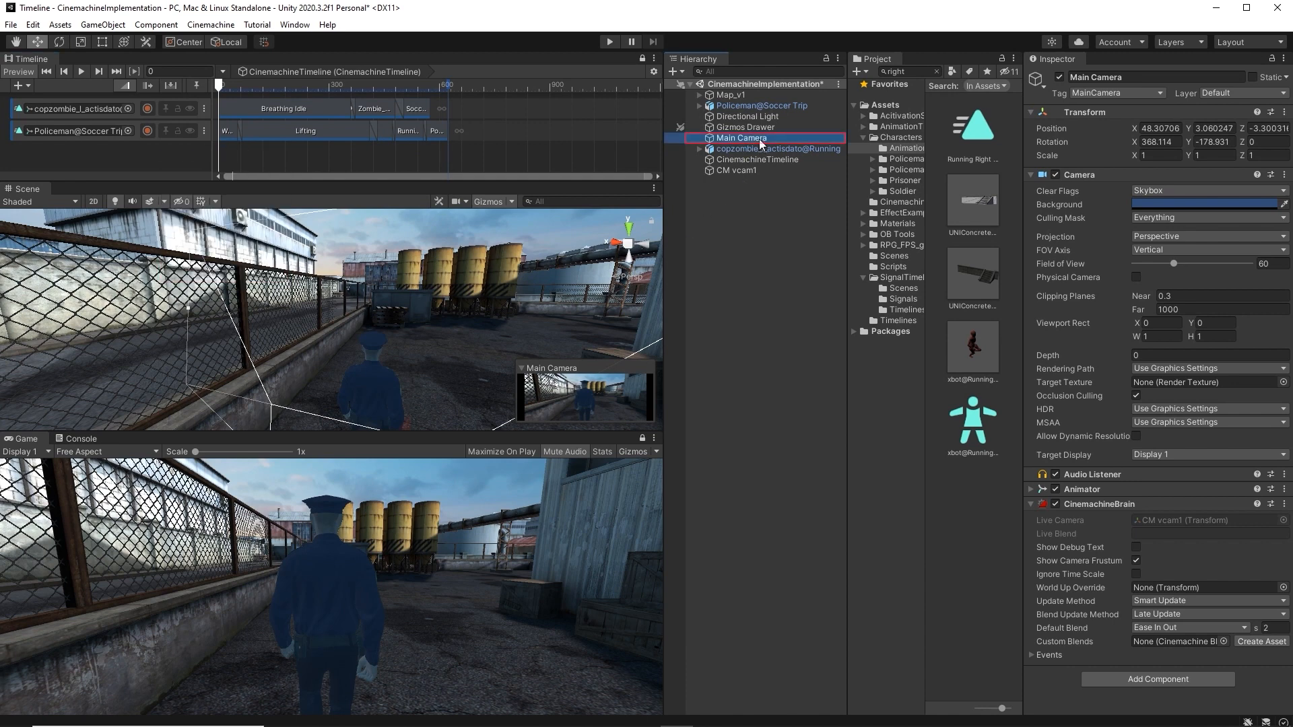
{"action": "left_click_drag", "start_coordinate": [758, 139], "coordinate": [344, 156]}
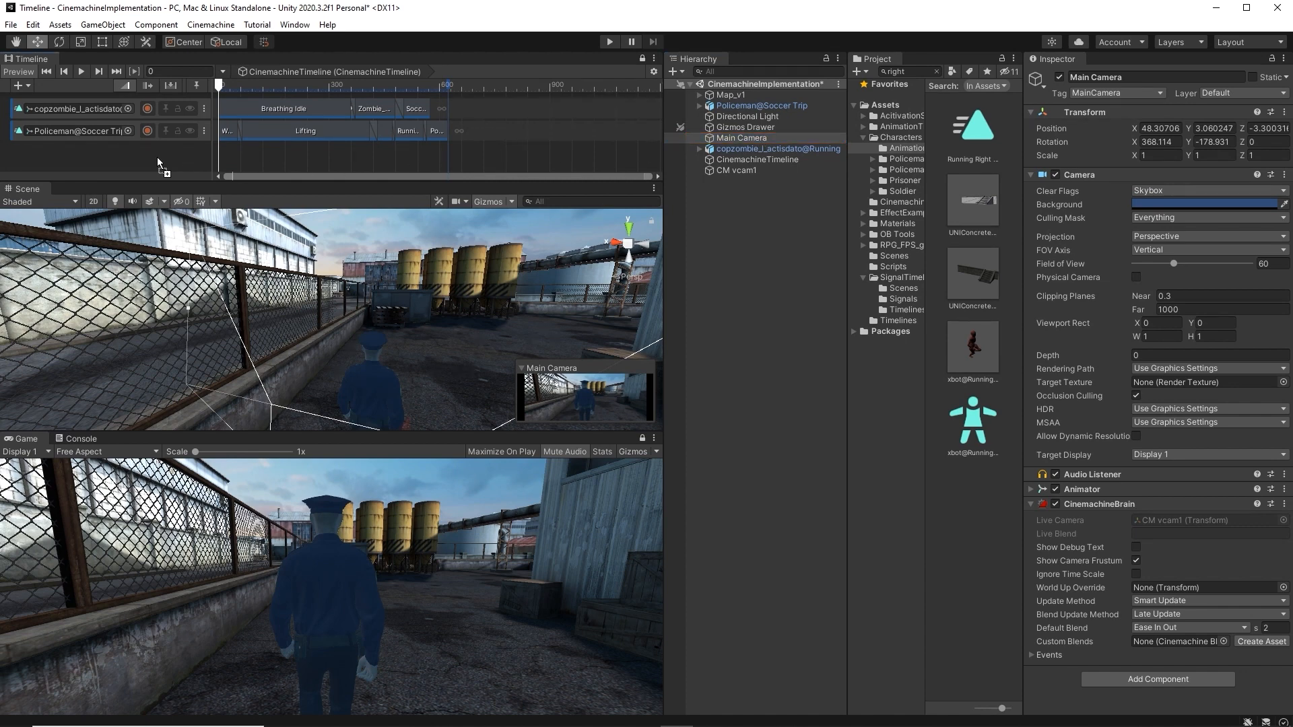
{"action": "left_click_drag", "start_coordinate": [157, 159], "coordinate": [158, 159]}
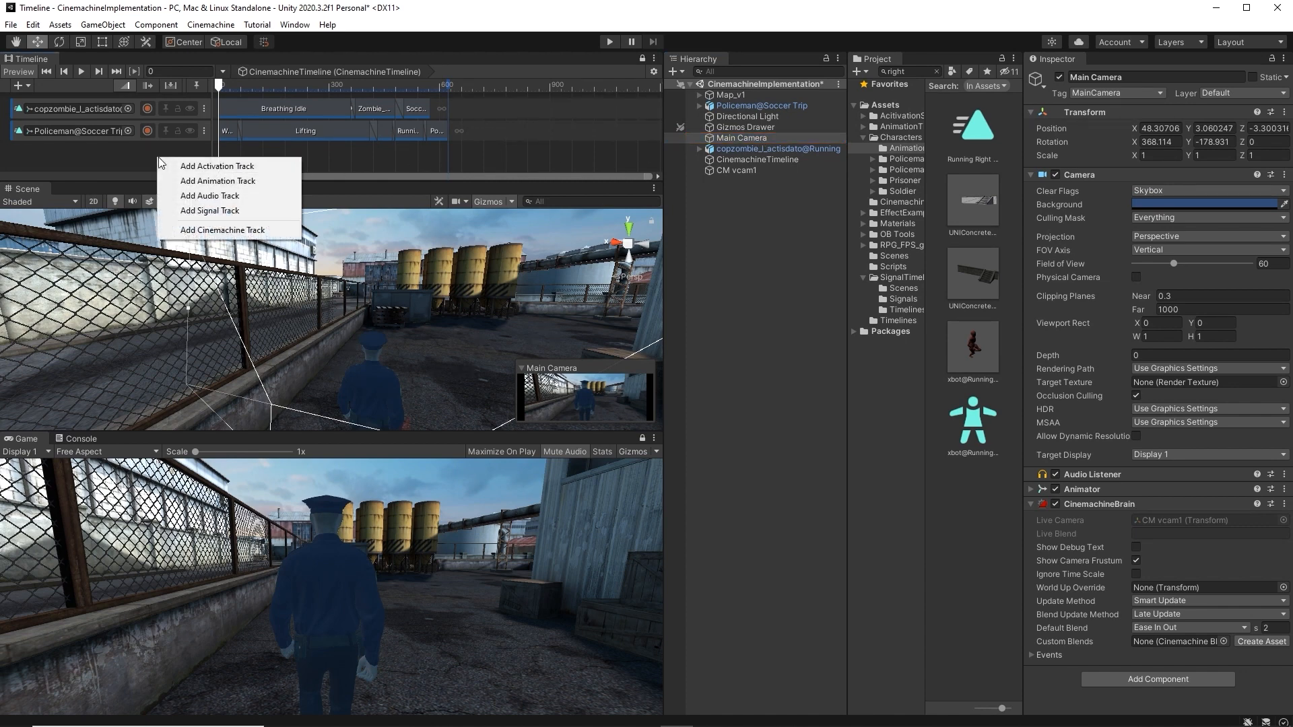
{"action": "left_click", "coordinate": [231, 229]}
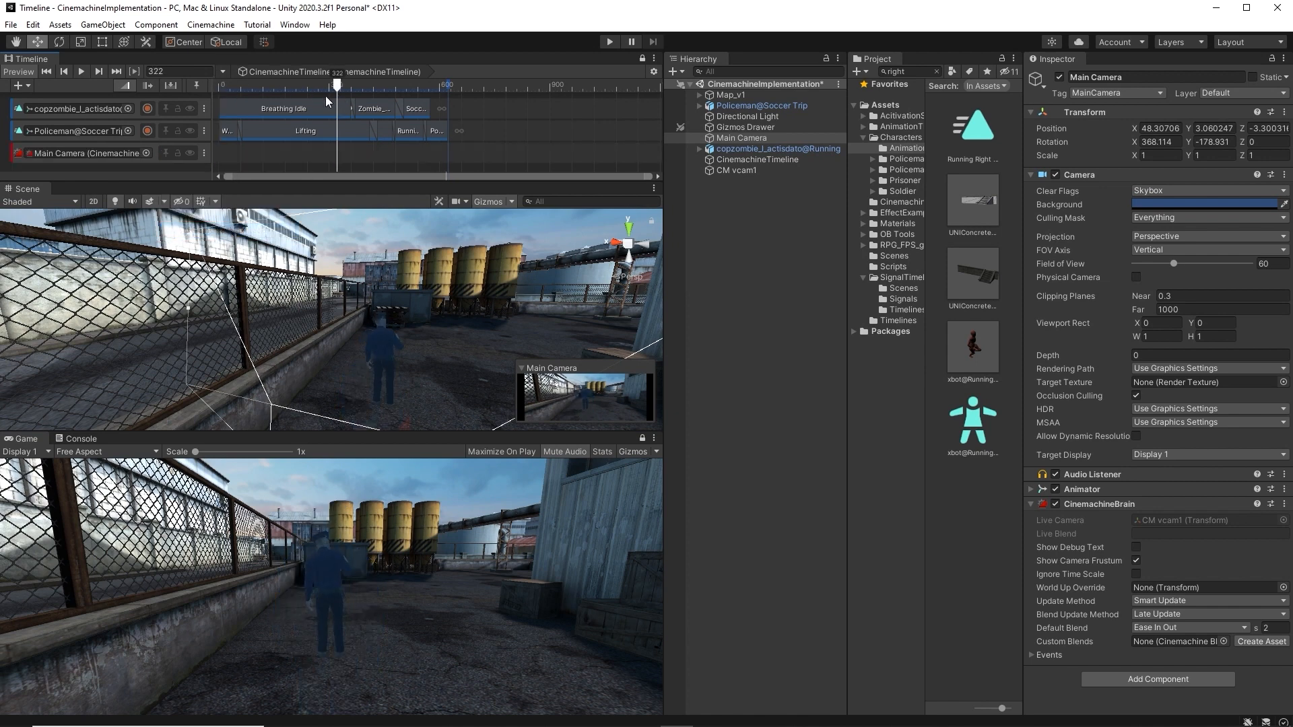
Step: Place CM vcam1 on the Cinemachine track as a shot from frame 0 to 300, and compare its settings with the Main Camera's
{"action": "right_click", "coordinate": [715, 204]}
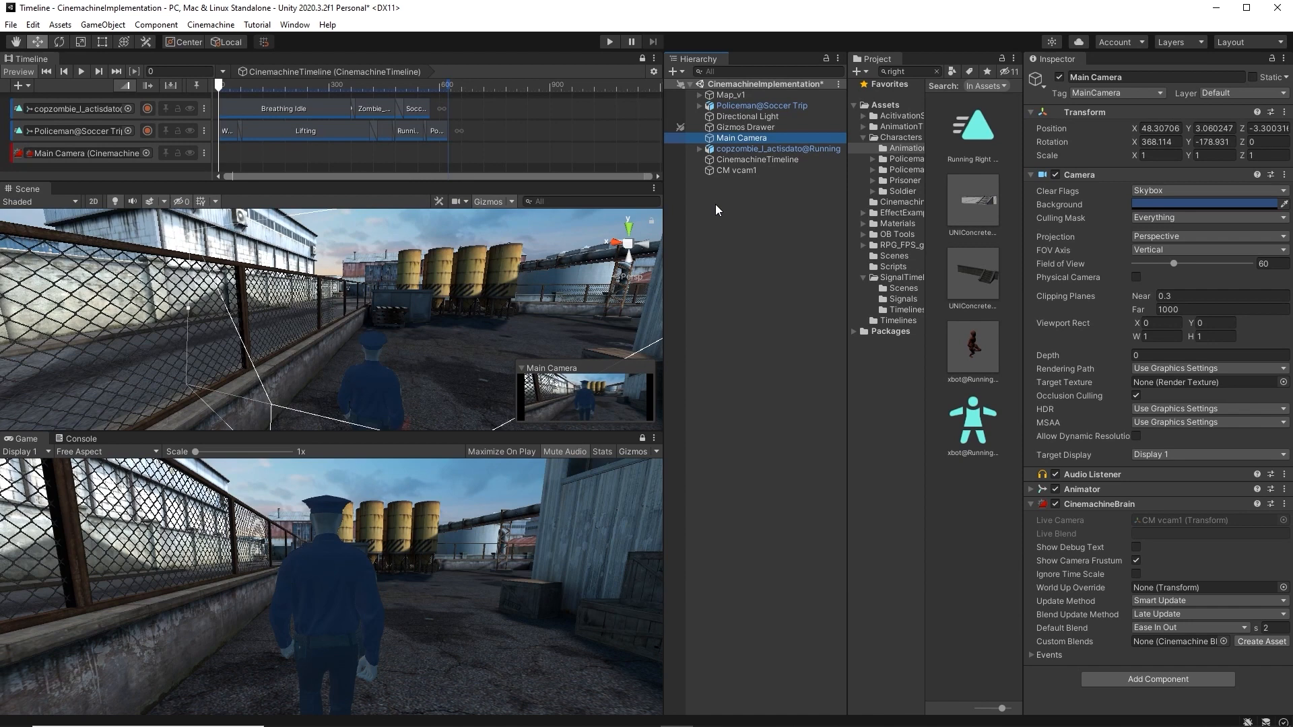
{"action": "left_click_drag", "start_coordinate": [748, 169], "coordinate": [259, 151]}
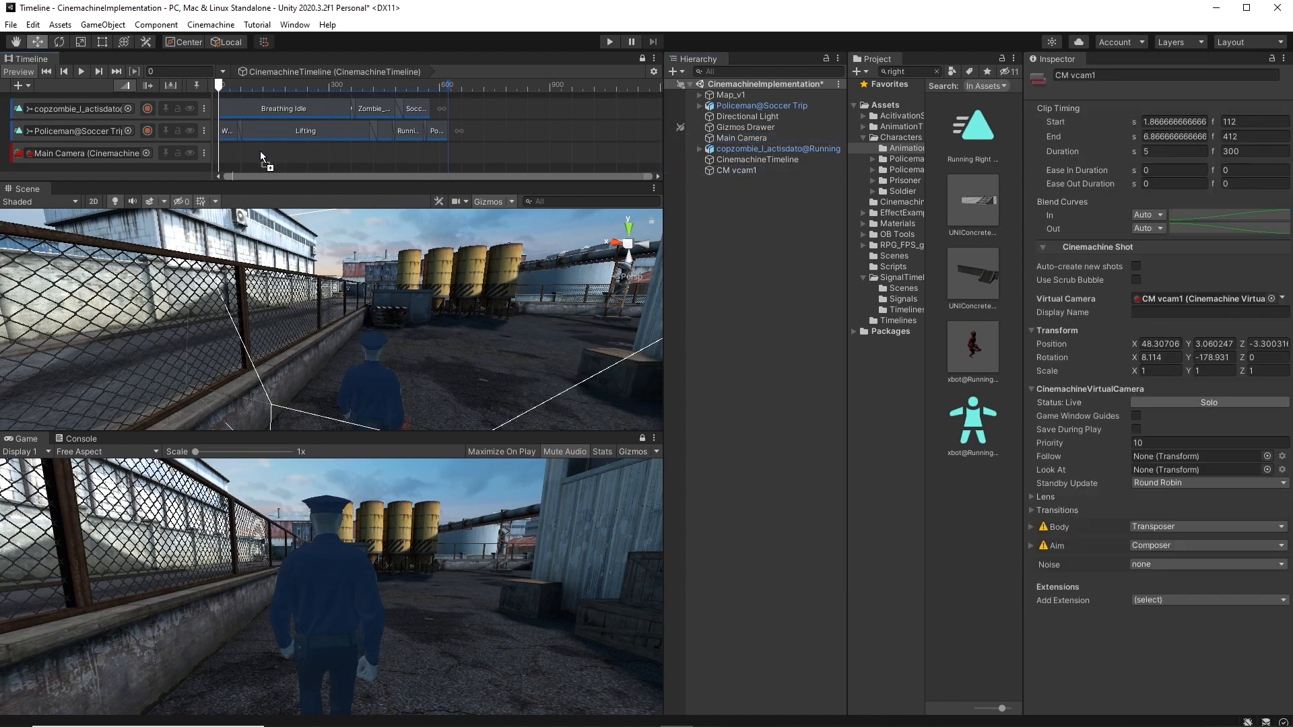
{"action": "left_click", "coordinate": [740, 172]}
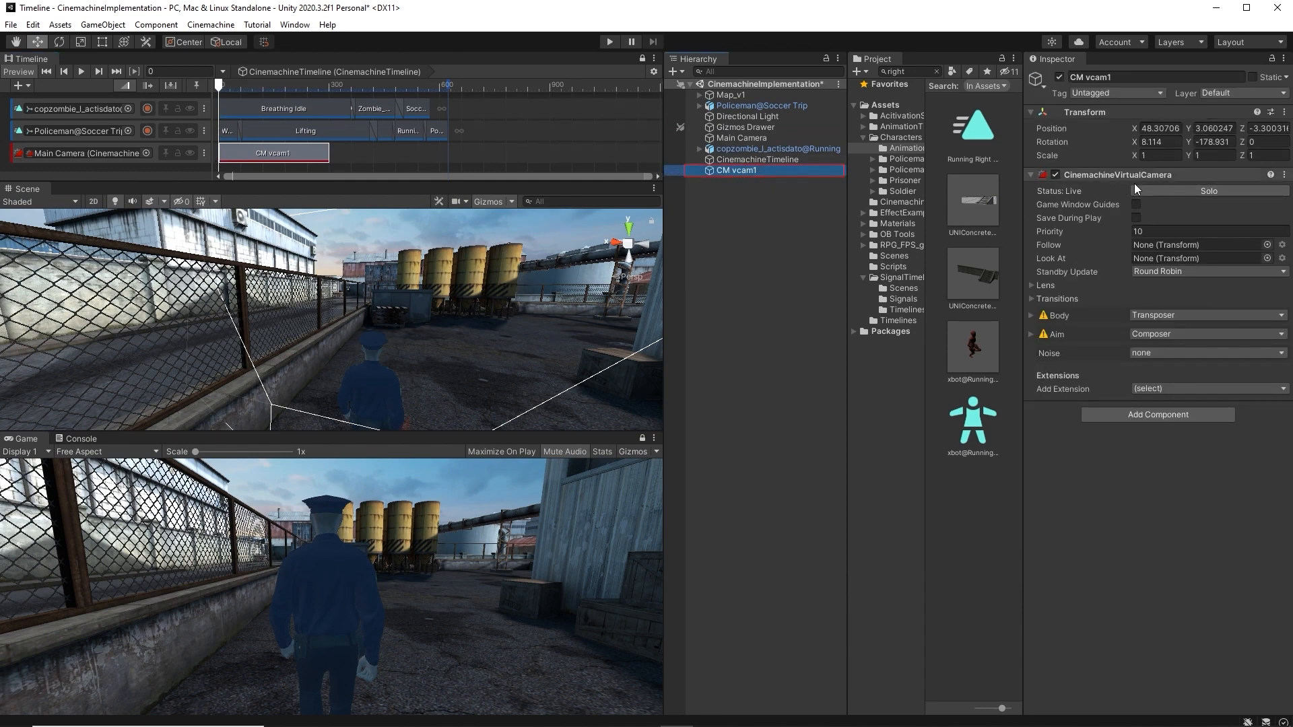
{"action": "left_click", "coordinate": [741, 138]}
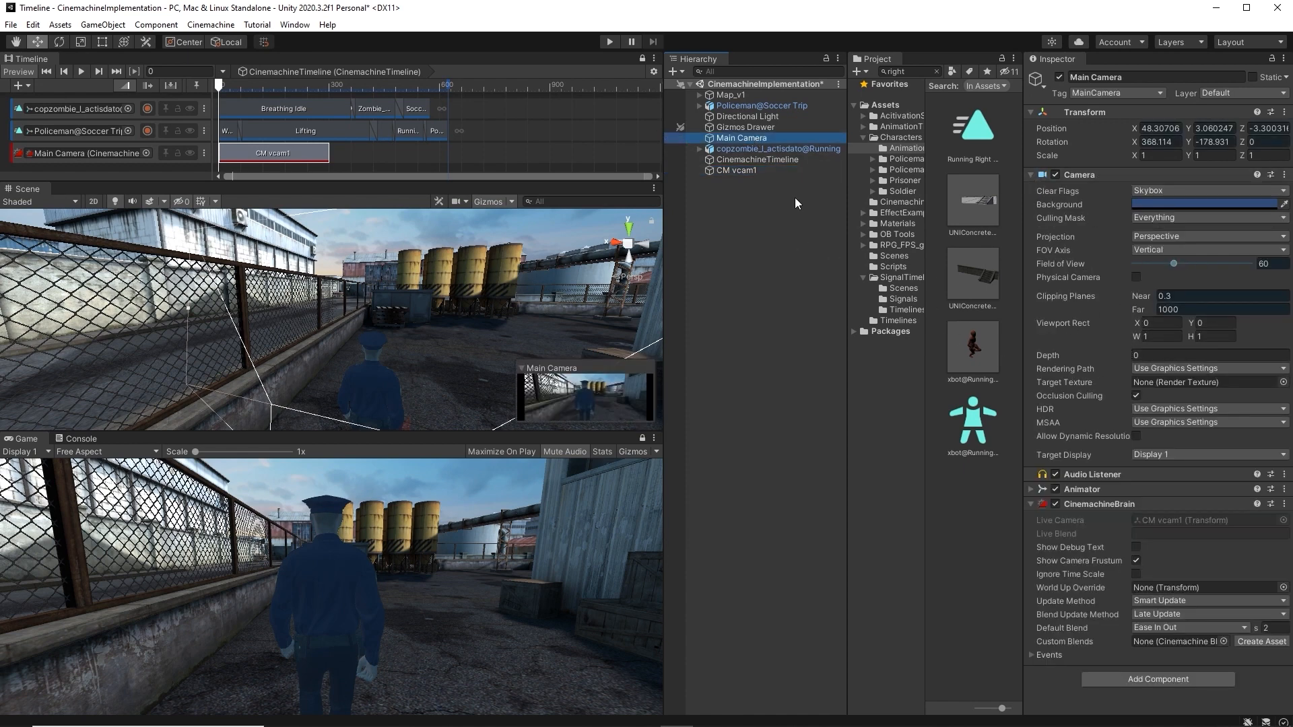
{"action": "left_click", "coordinate": [754, 172]}
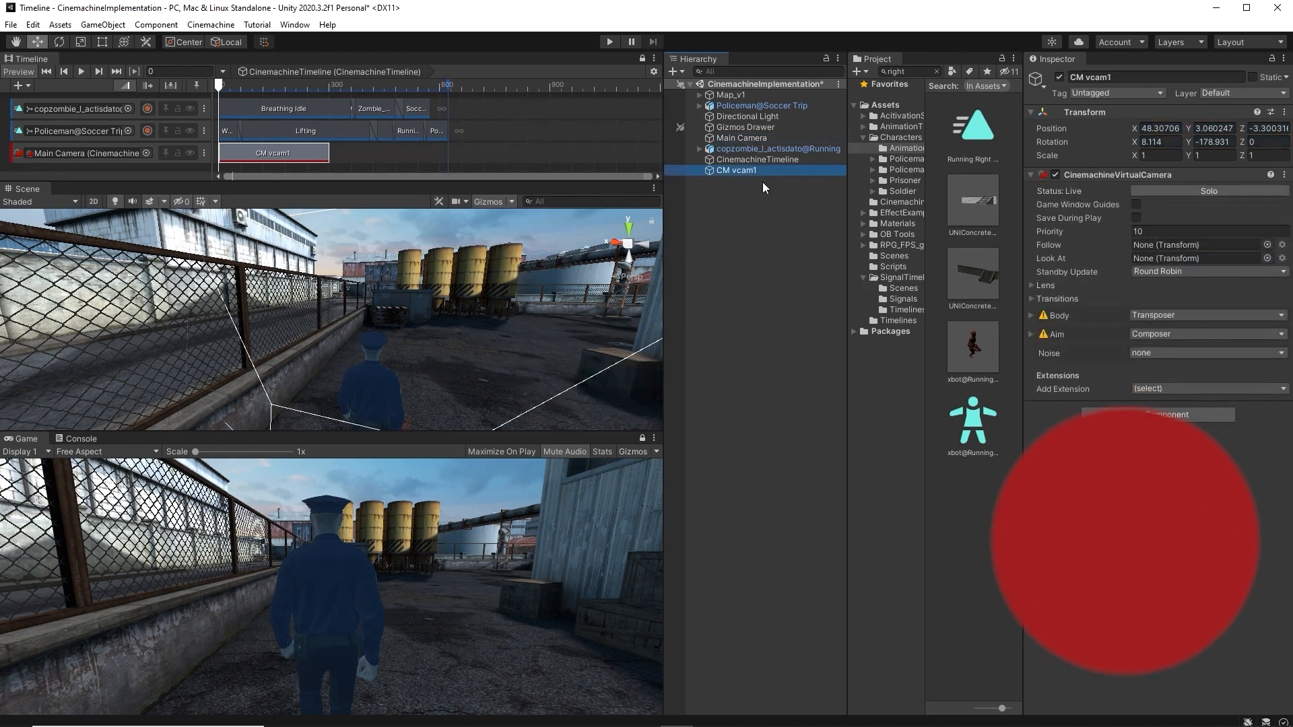
{"action": "left_click_drag", "start_coordinate": [225, 82], "coordinate": [194, 99]}
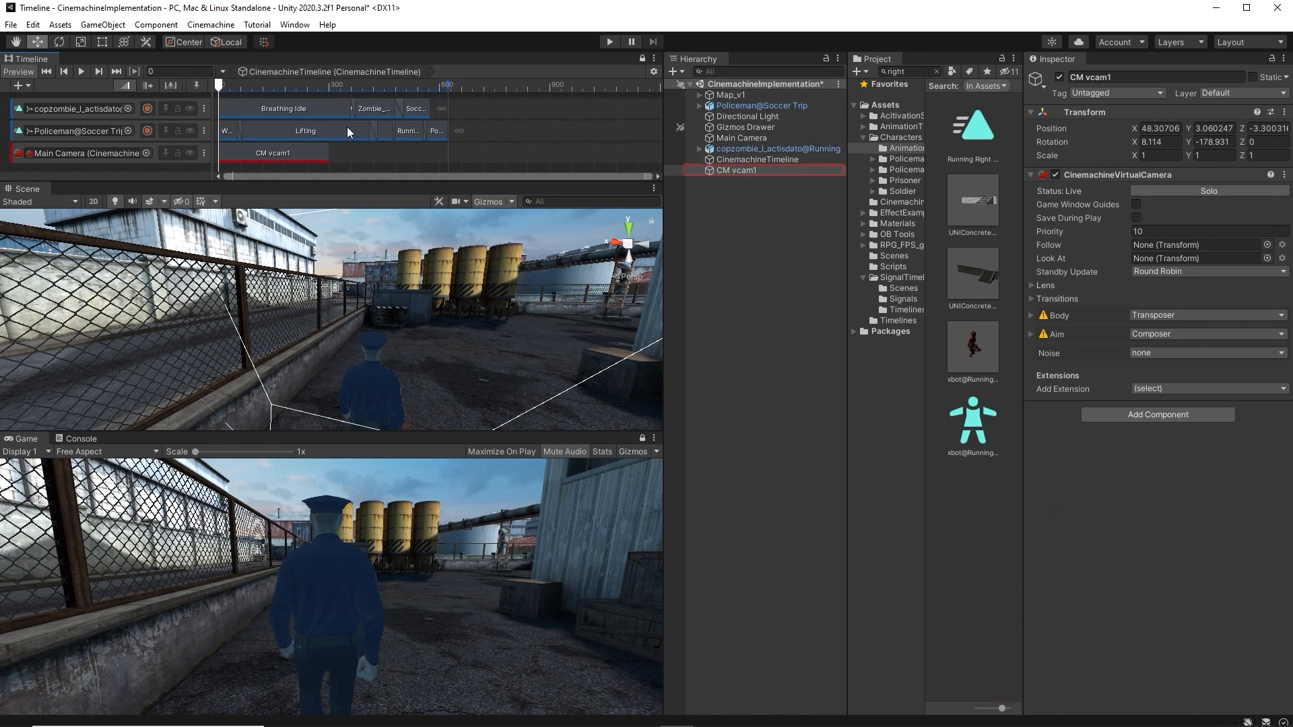
Step: Create a second Cinemachine virtual camera from a close, raised side view of the policeman at frame 350
{"action": "left_click_drag", "start_coordinate": [240, 91], "coordinate": [347, 103]}
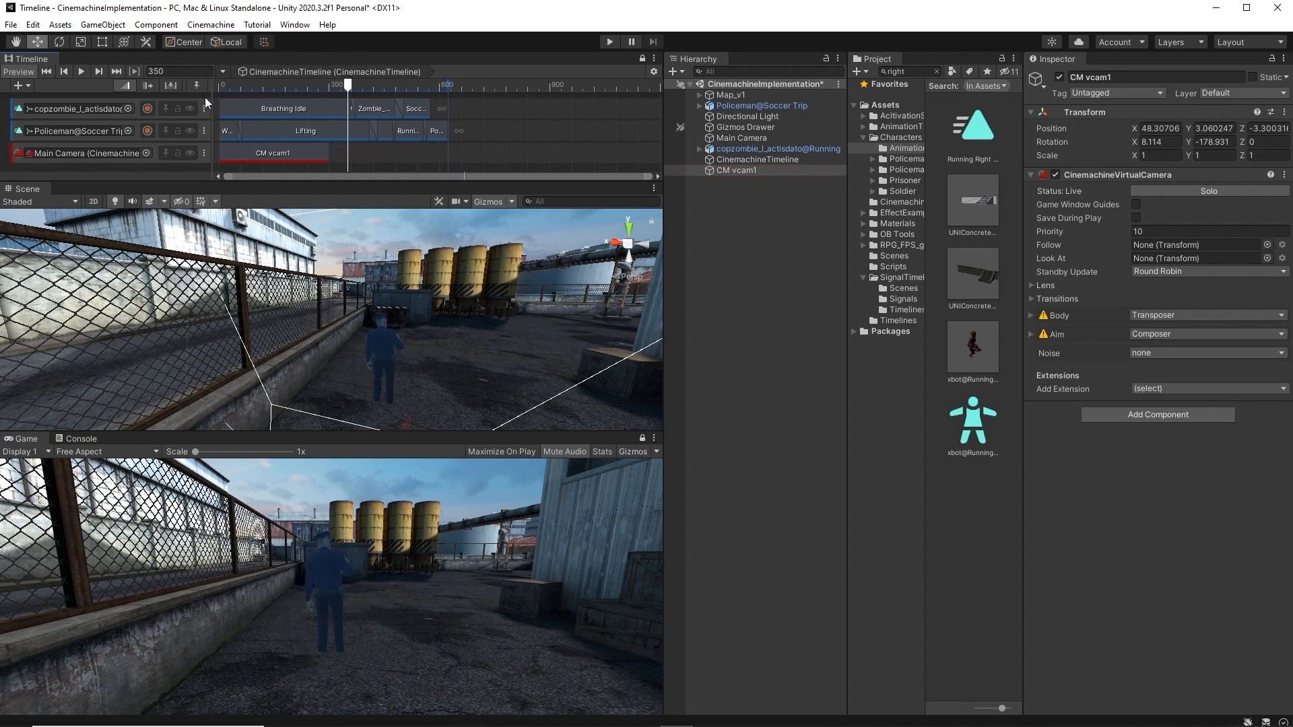
{"action": "right_click_drag", "start_coordinate": [373, 355], "coordinate": [342, 422]}
{"action": "key", "text": "w"}
{"action": "key", "text": "w"}
{"action": "left_click", "coordinate": [210, 24]}
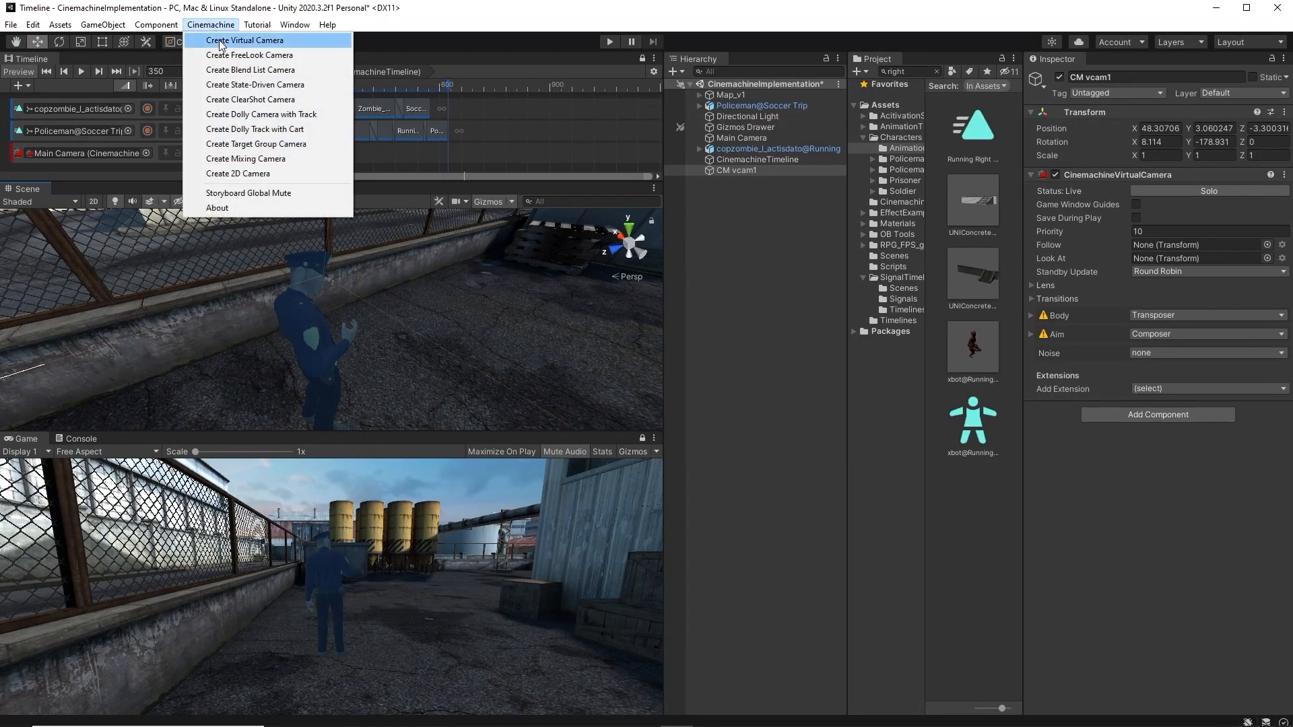
{"action": "left_click", "coordinate": [221, 41]}
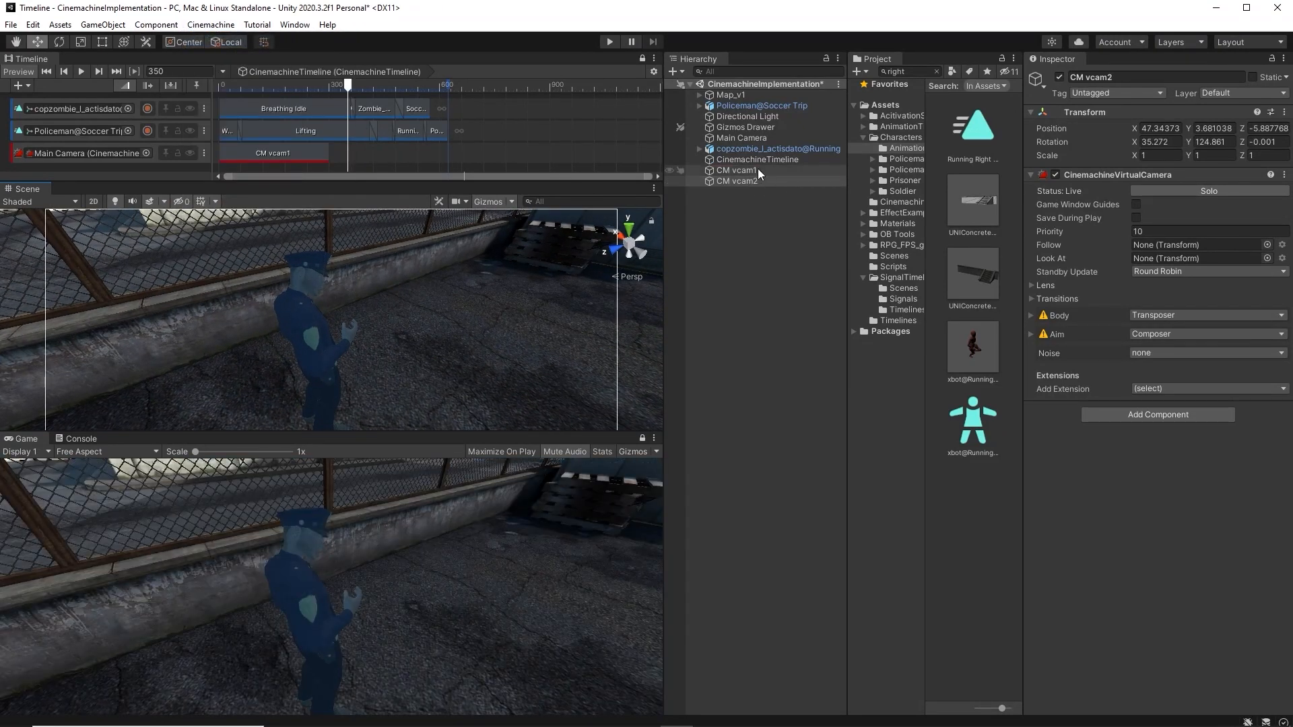
Step: Scrub the timeline within and past the CM vcam1 shot to compare which virtual camera drives the Game view
{"action": "mouse_move", "coordinate": [347, 85]}
{"action": "left_mouse_down"}
{"action": "mouse_move", "coordinate": [204, 93]}
{"action": "mouse_move", "coordinate": [264, 104]}
{"action": "left_mouse_up"}
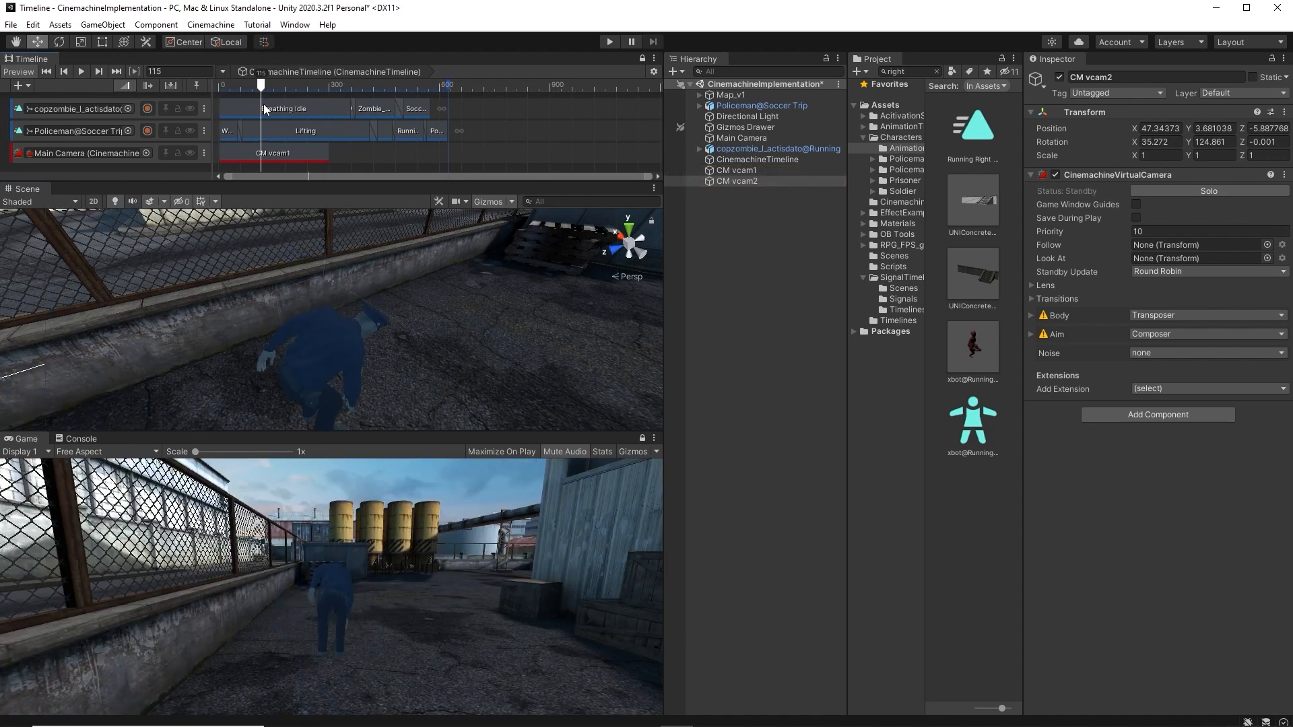
{"action": "left_click", "coordinate": [332, 159]}
{"action": "left_click_drag", "start_coordinate": [242, 166], "coordinate": [242, 166]}
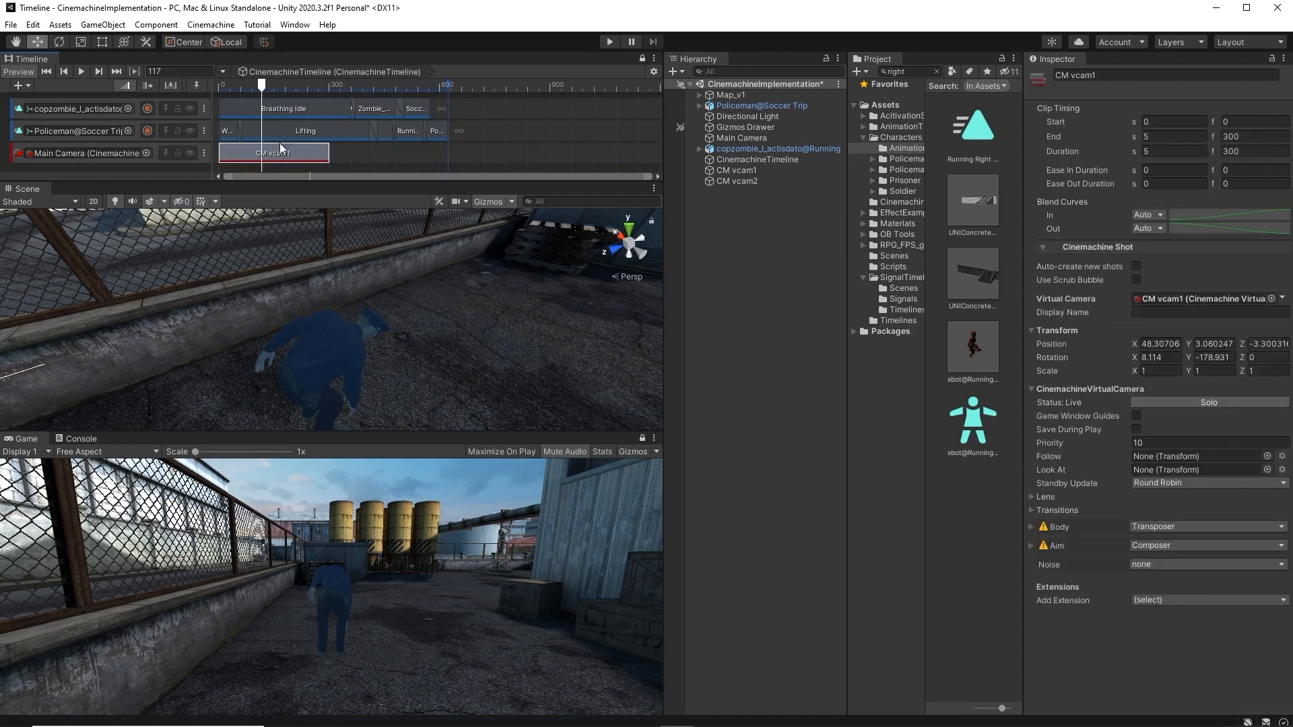
{"action": "left_click_drag", "start_coordinate": [262, 86], "coordinate": [335, 95]}
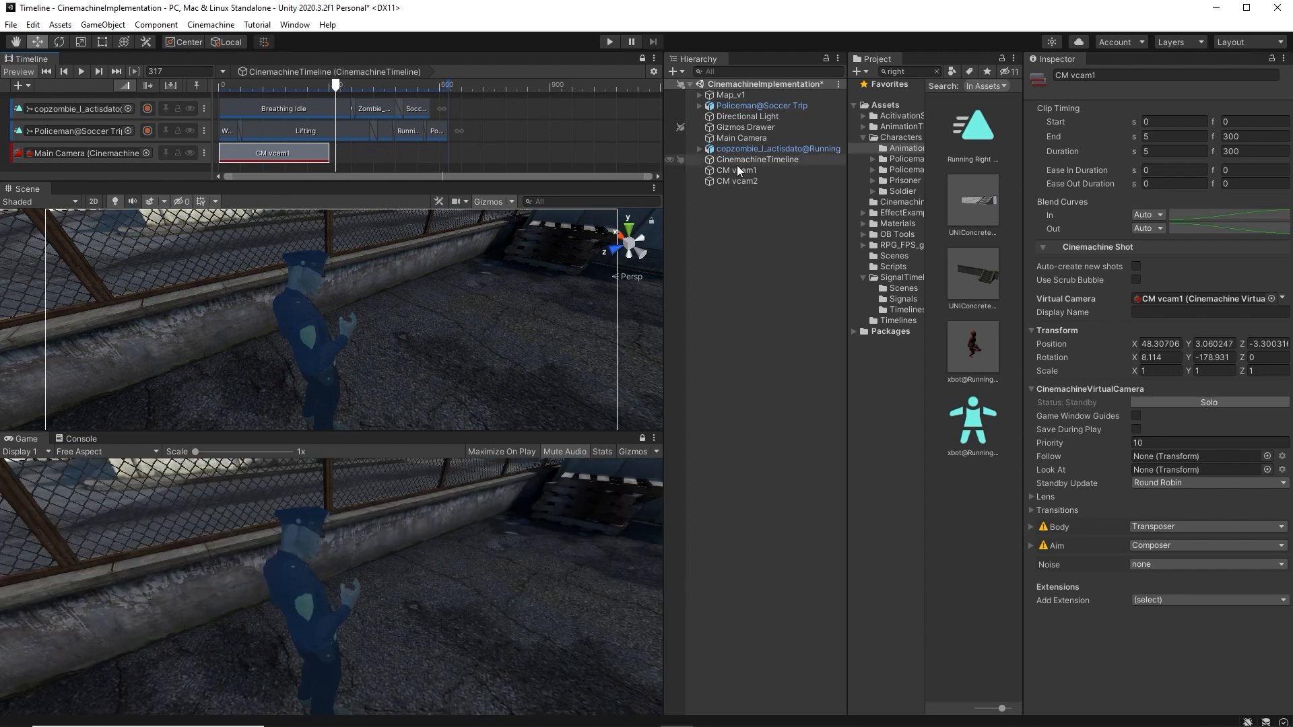
Step: Add CM vcam2 as a shot starting at frame 300, right after the CM vcam1 shot, and trim its end to frame 409
{"action": "left_click_drag", "start_coordinate": [739, 180], "coordinate": [358, 148]}
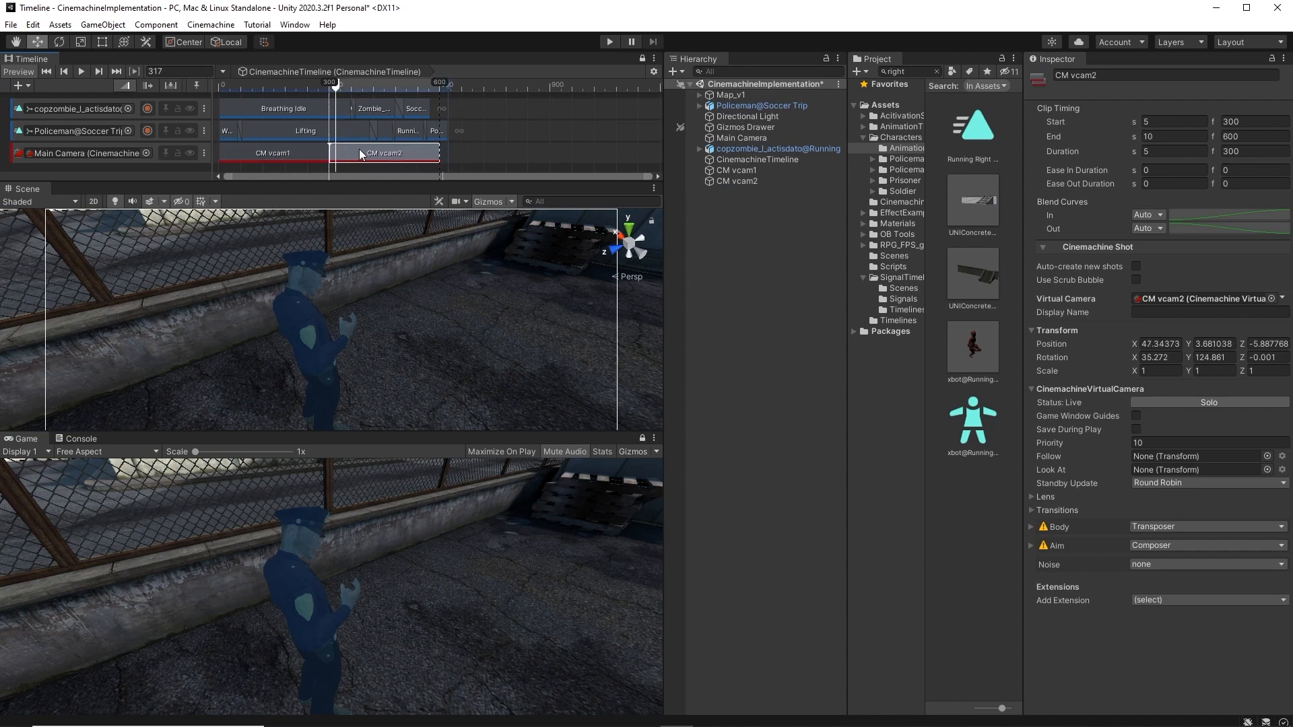
{"action": "left_click_drag", "start_coordinate": [336, 86], "coordinate": [314, 87]}
{"action": "key", "text": "space"}
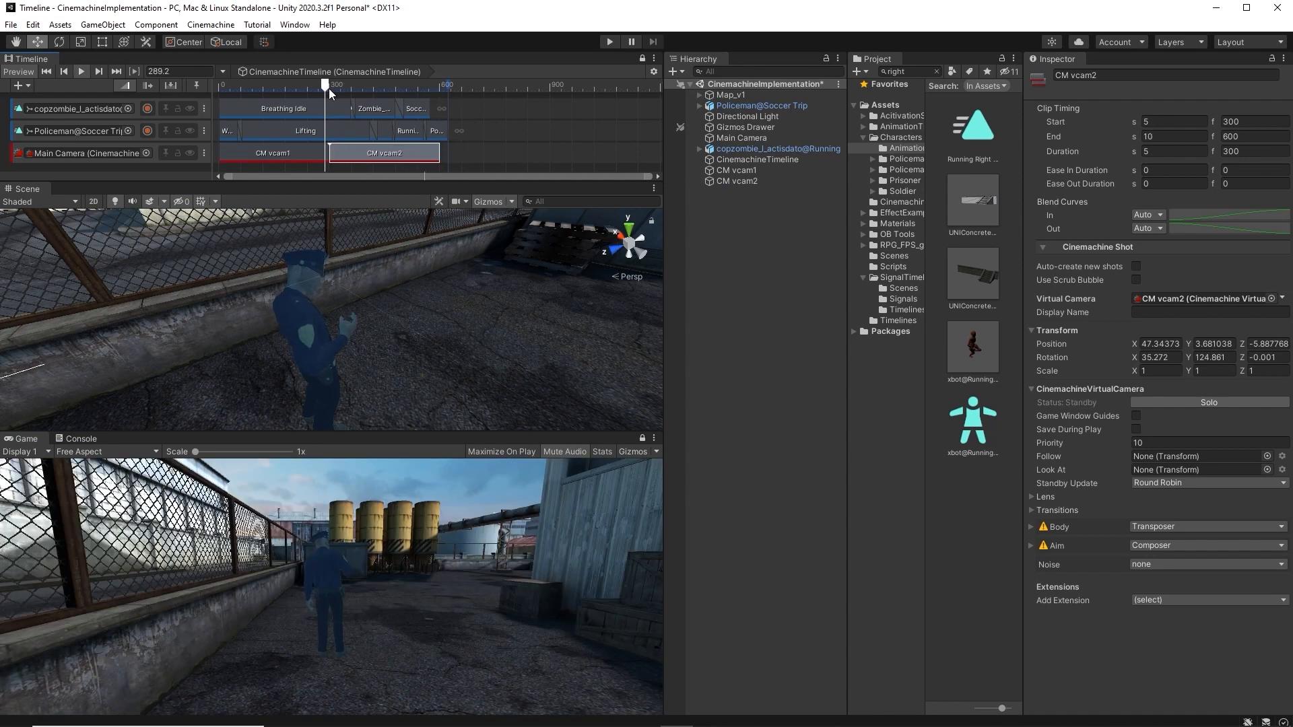
{"action": "left_click_drag", "start_coordinate": [439, 159], "coordinate": [369, 160]}
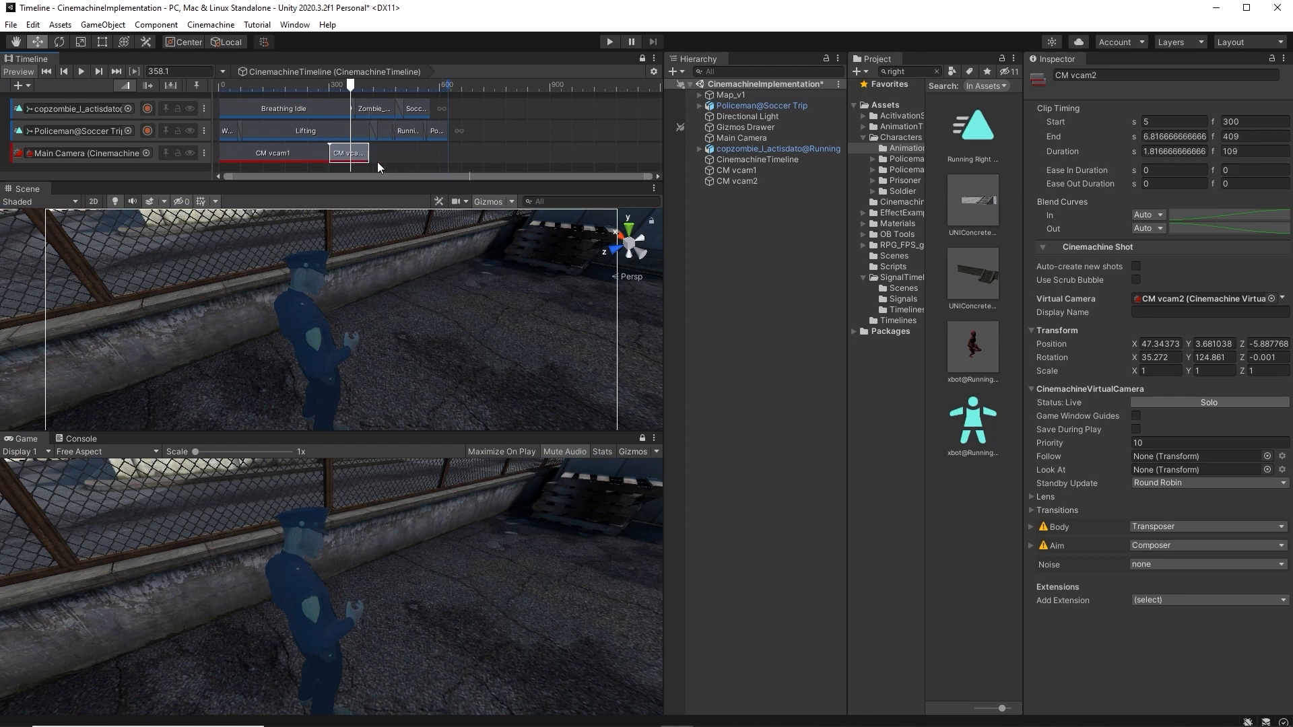
Step: Try adding a second CM vcam1 shot after the CM vcam2 shot, scrub before it, and delete the added shot
{"action": "left_click_drag", "start_coordinate": [762, 171], "coordinate": [509, 165]}
{"action": "left_click_drag", "start_coordinate": [388, 153], "coordinate": [402, 152]}
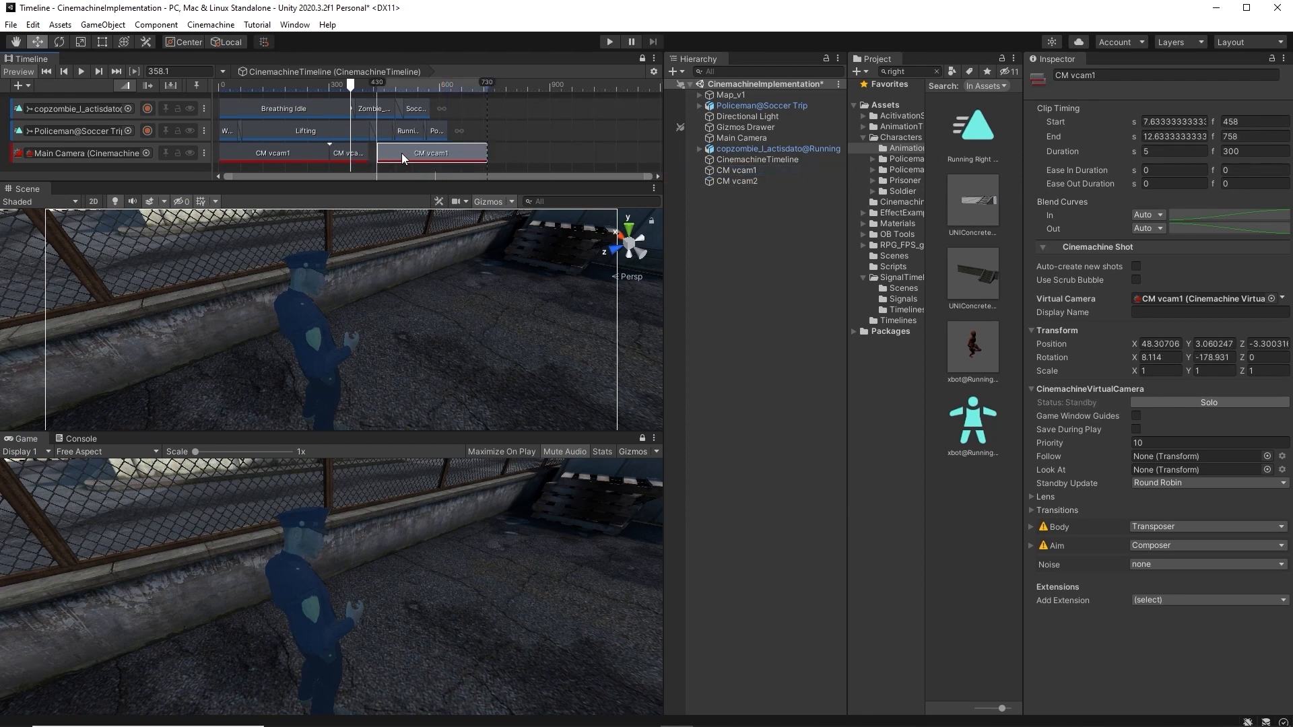
{"action": "left_click", "coordinate": [372, 85]}
{"action": "mouse_move", "coordinate": [374, 85]}
{"action": "left_mouse_down"}
{"action": "mouse_move", "coordinate": [311, 86]}
{"action": "mouse_move", "coordinate": [385, 101]}
{"action": "mouse_move", "coordinate": [358, 100]}
{"action": "left_mouse_up"}
{"action": "left_click_drag", "start_coordinate": [433, 154], "coordinate": [451, 157]}
{"action": "key", "text": "Delete"}
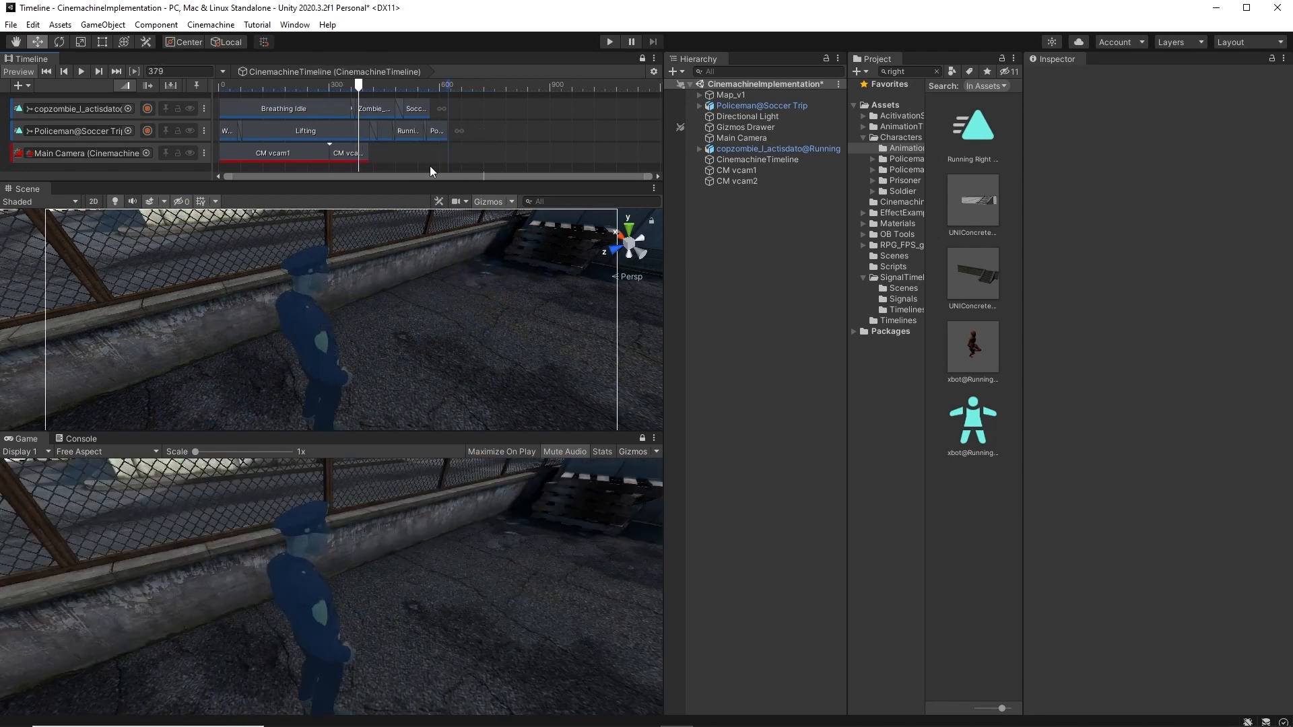
Step: Try overlapping the CM vcam2 shot onto the CM vcam1 shot from frame 221, preview the blend, and undo the move
{"action": "left_click_drag", "start_coordinate": [342, 89], "coordinate": [305, 94]}
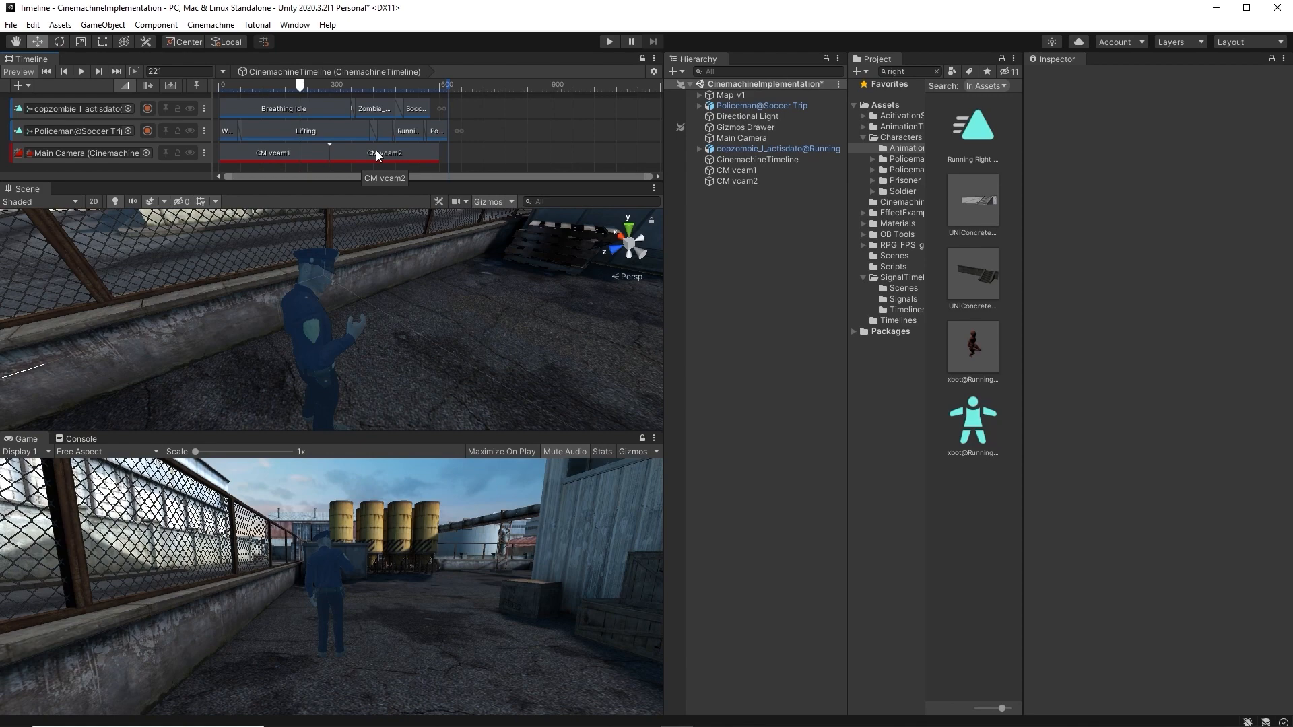
{"action": "left_click_drag", "start_coordinate": [414, 156], "coordinate": [352, 146]}
{"action": "key", "text": "space"}
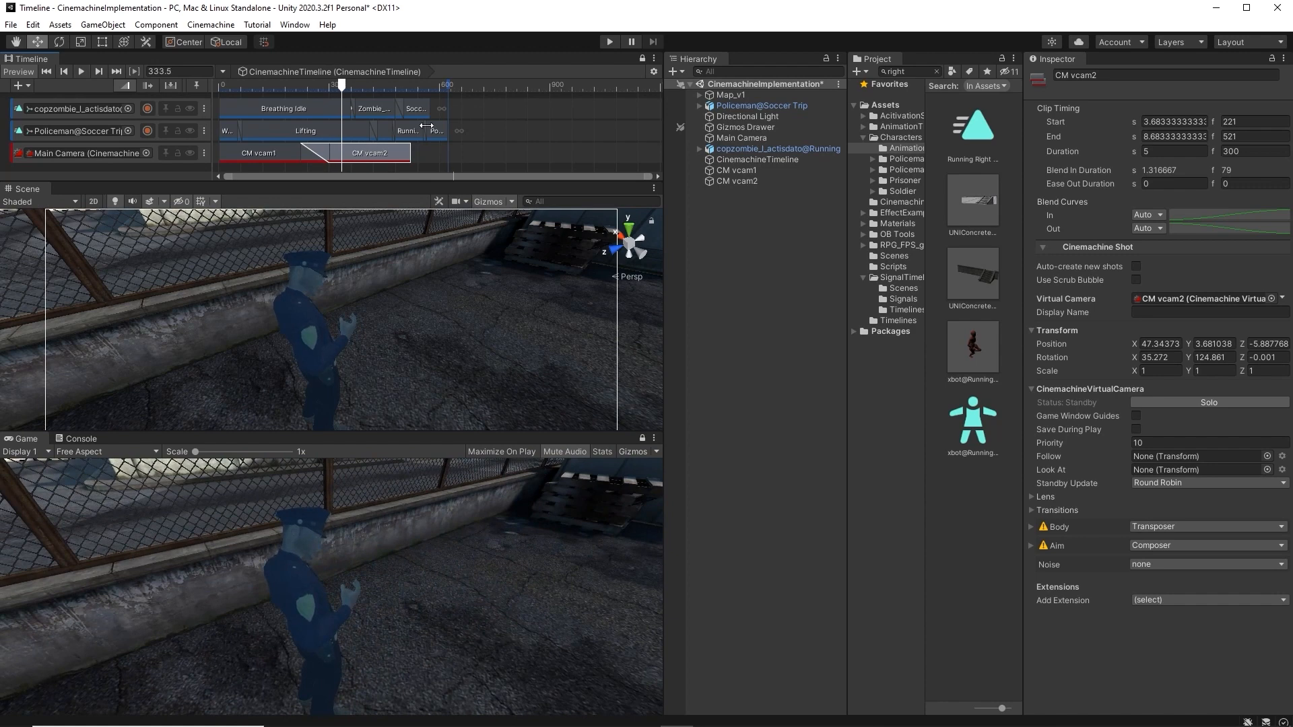
{"action": "key", "text": "ctrl+z"}
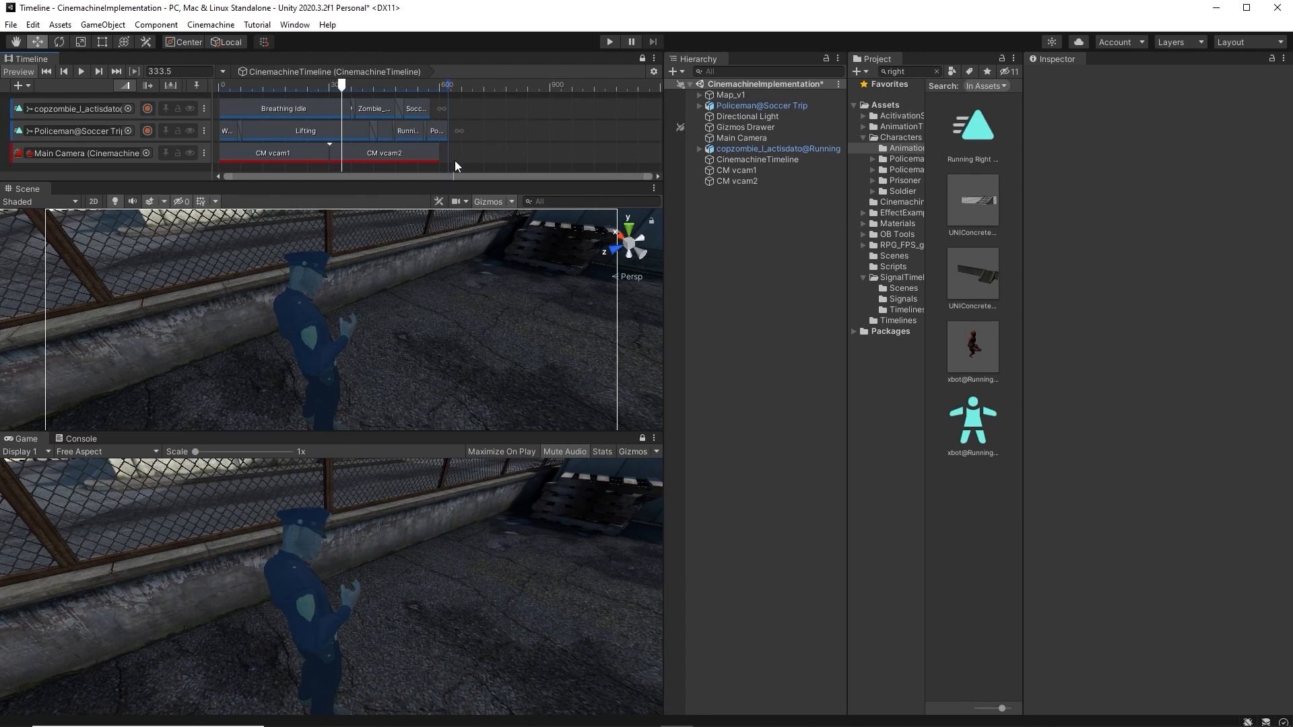
Step: At frame 0, assign Policeman@Soccer Trip as both the Follow and Look At target of CM vcam1
{"action": "left_click_drag", "start_coordinate": [346, 86], "coordinate": [165, 136]}
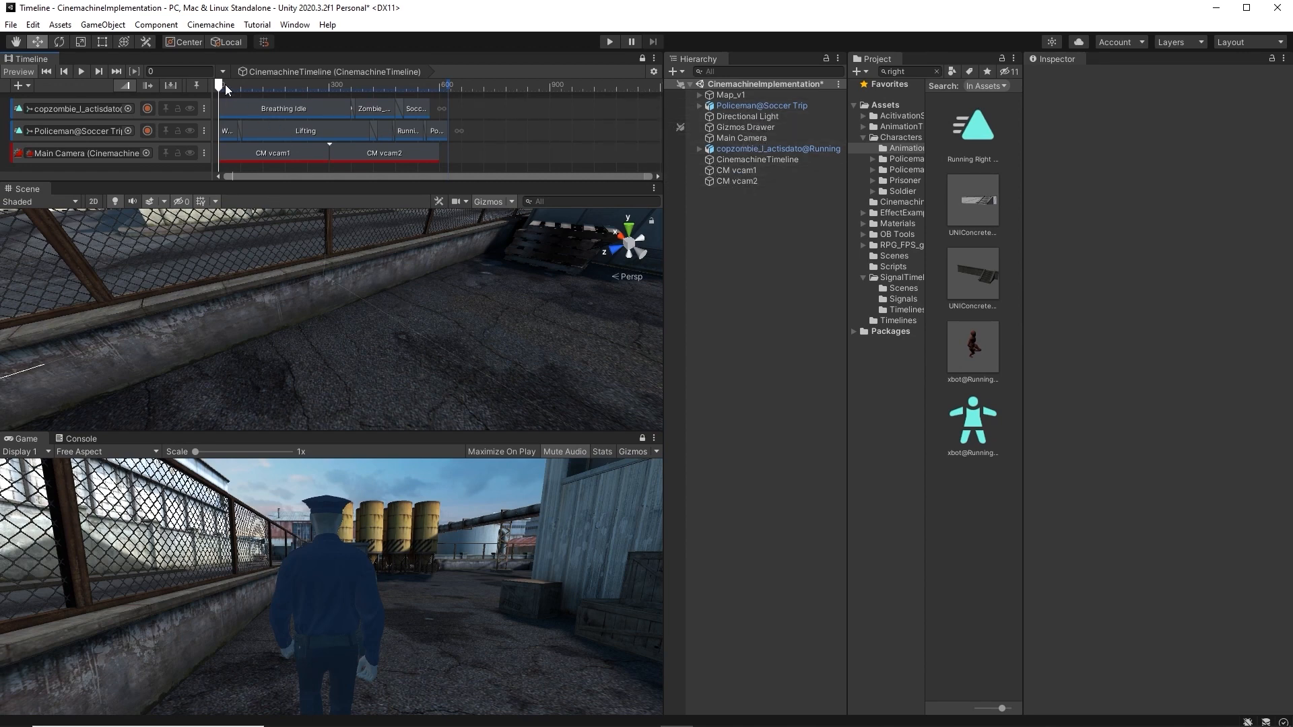
{"action": "mouse_move", "coordinate": [220, 88]}
{"action": "left_mouse_down"}
{"action": "mouse_move", "coordinate": [300, 86]}
{"action": "mouse_move", "coordinate": [219, 86]}
{"action": "left_mouse_up"}
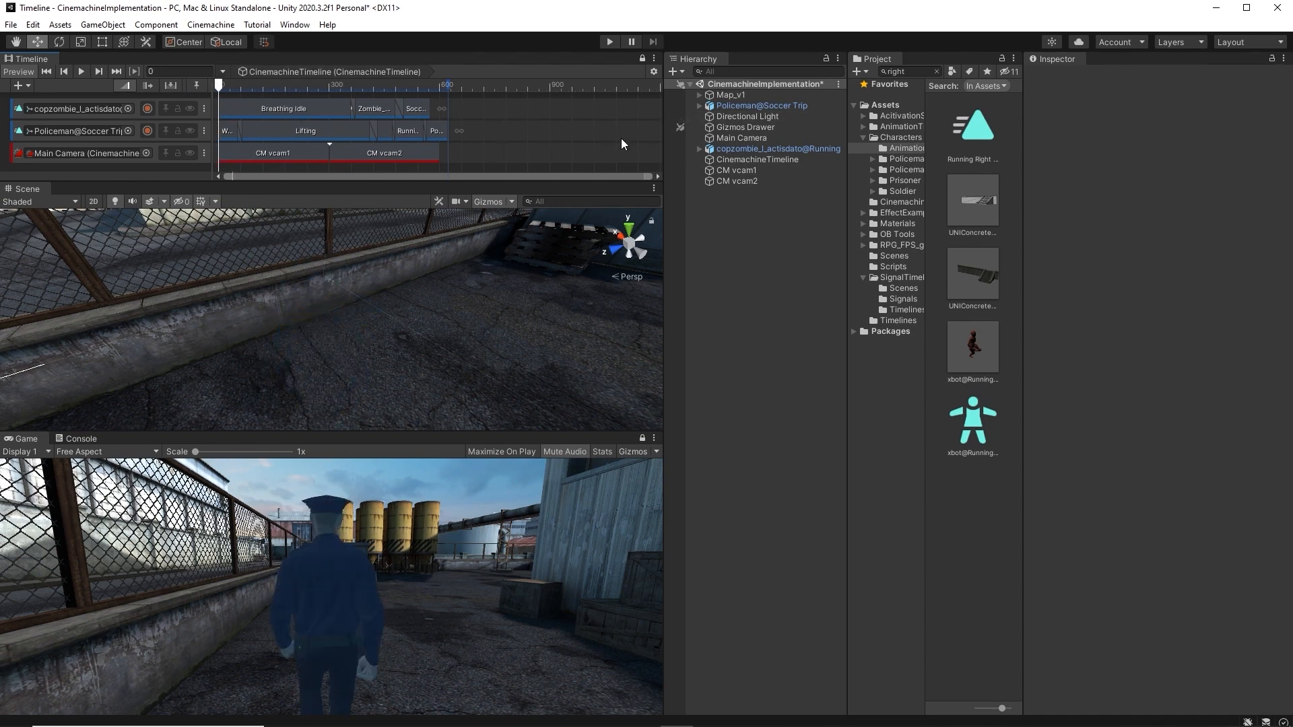
{"action": "left_click", "coordinate": [734, 171]}
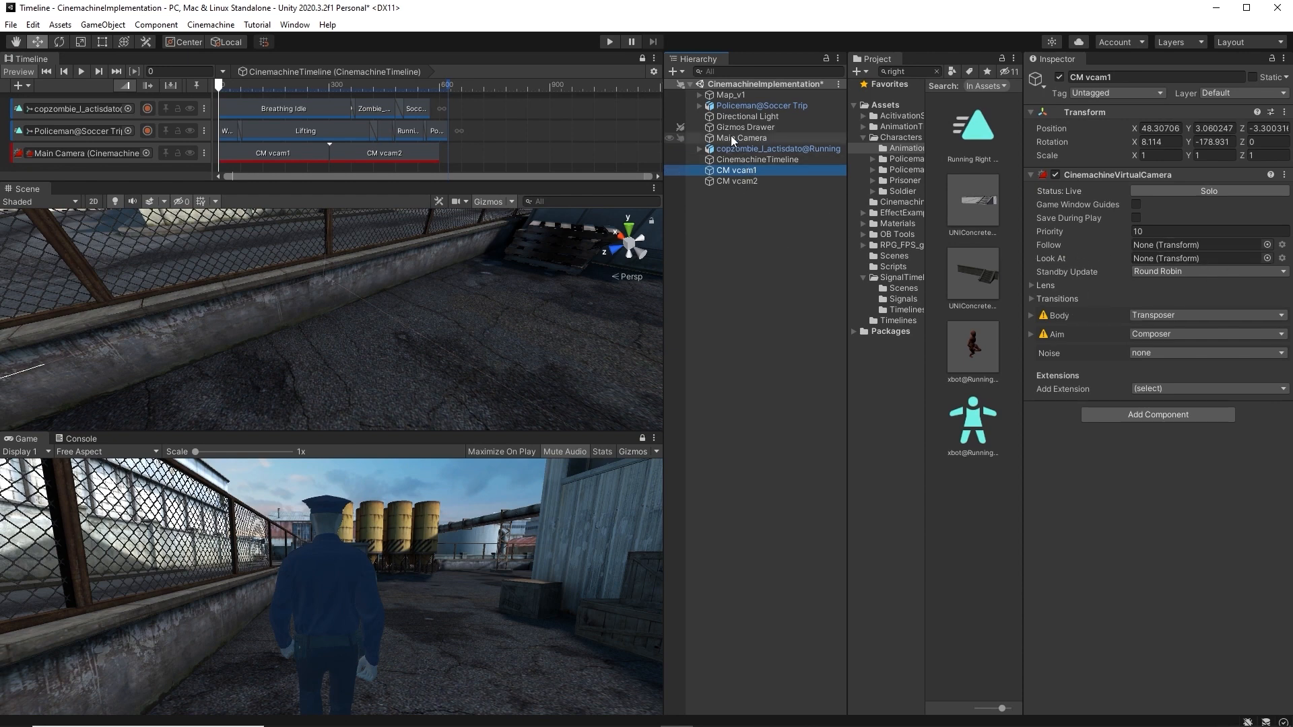
{"action": "key", "text": "f"}
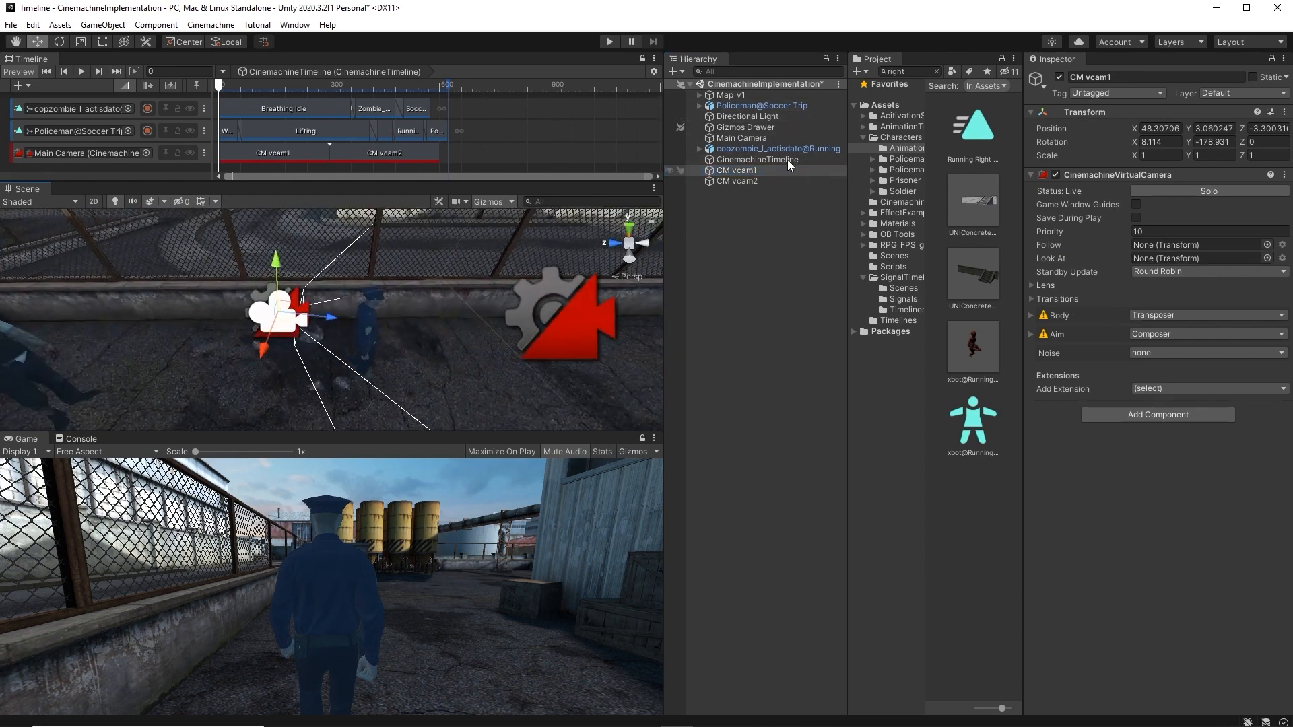
{"action": "left_click", "coordinate": [754, 104]}
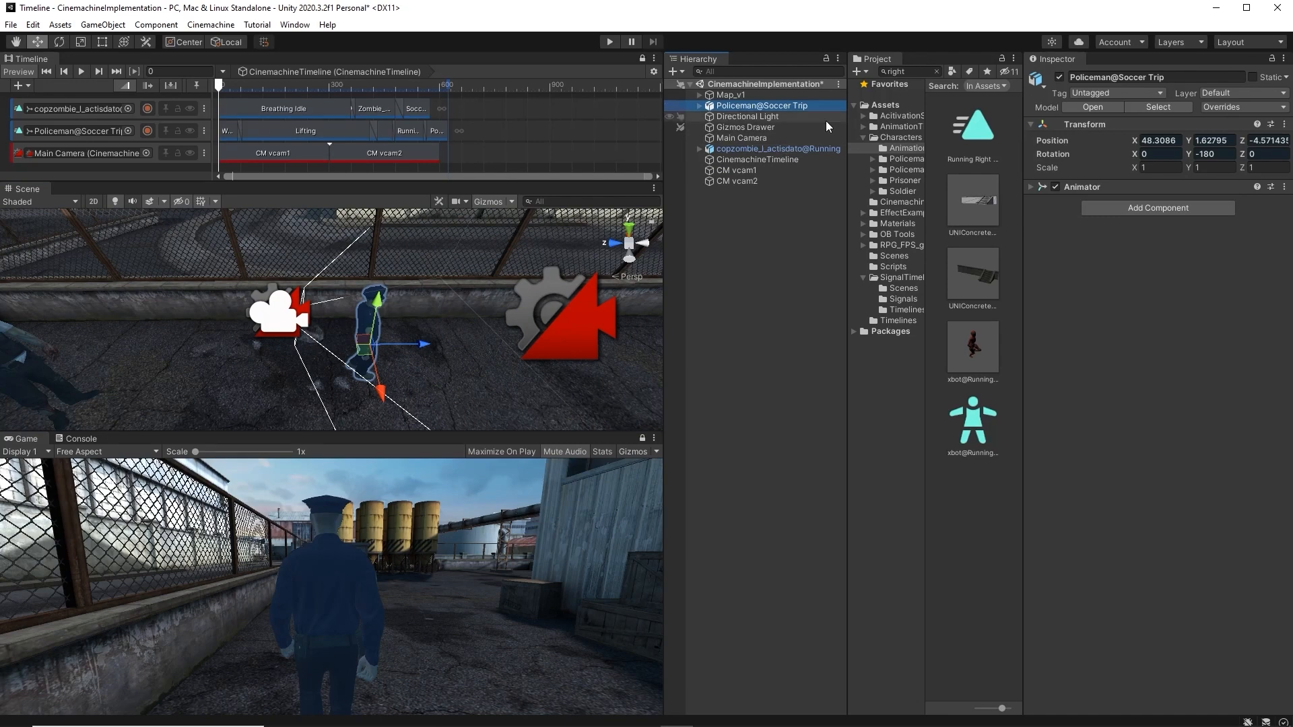
{"action": "left_click", "coordinate": [757, 169]}
{"action": "left_click_drag", "start_coordinate": [752, 109], "coordinate": [1160, 245]}
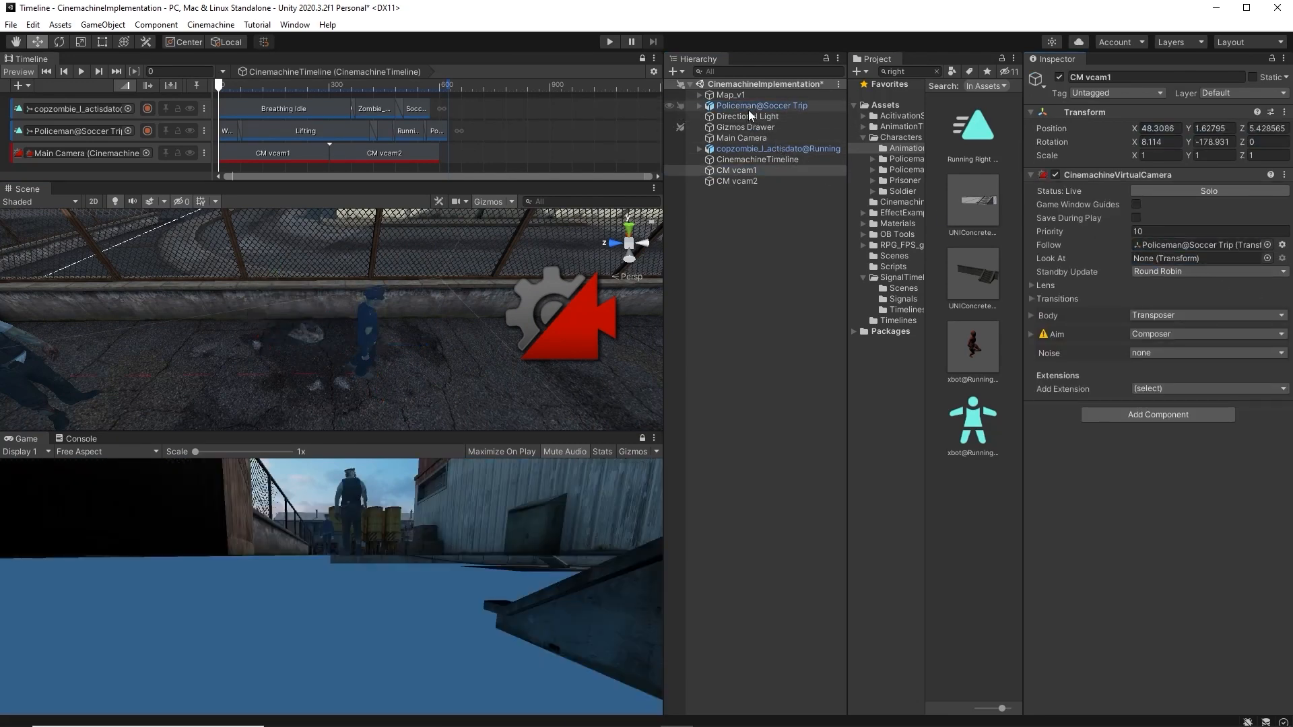
{"action": "left_click_drag", "start_coordinate": [749, 109], "coordinate": [1149, 259]}
Step: Set CM vcam1's Follow Offset to Y 1.46, Z -1.56 and its Tracked Object Offset to Y 1.23
{"action": "left_click", "coordinate": [1046, 315]}
{"action": "left_click", "coordinate": [1048, 426]}
{"action": "left_click_drag", "start_coordinate": [1186, 347], "coordinate": [1292, 348]}
{"action": "left_click_drag", "start_coordinate": [1186, 445], "coordinate": [1195, 442]}
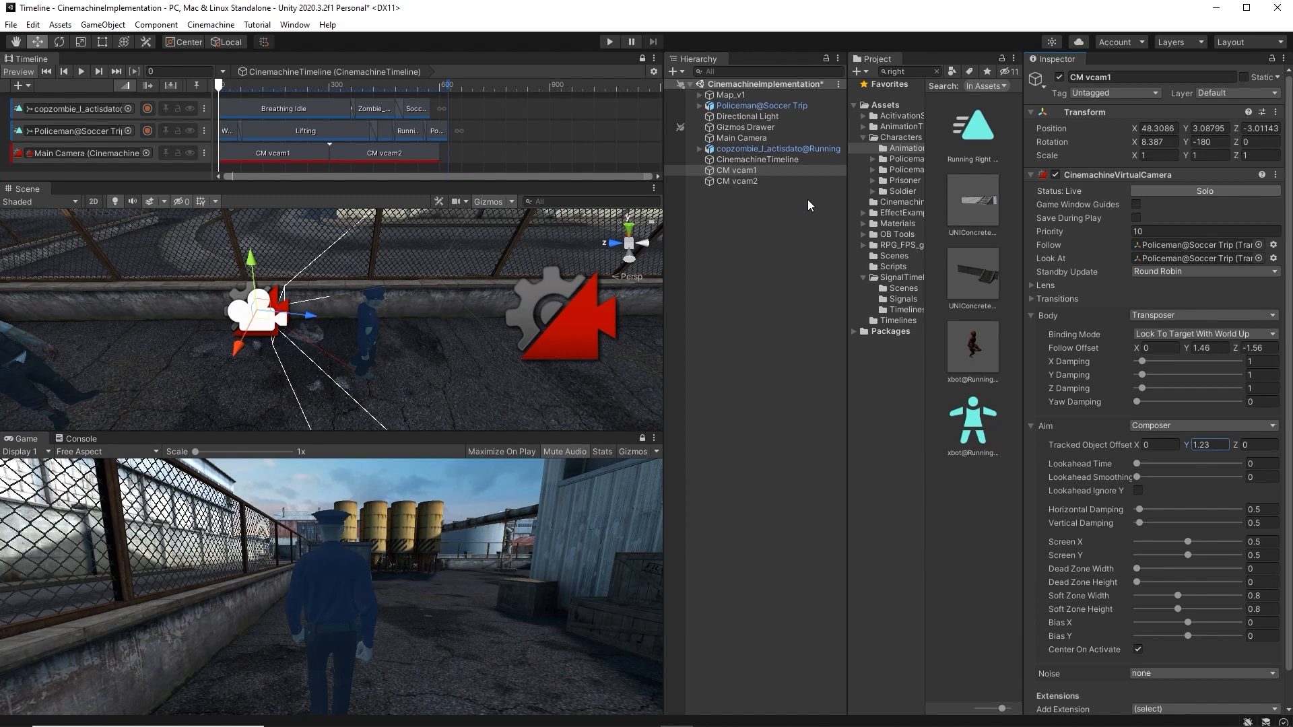
Step: Set CM vcam1's lens field of view to 42.25, preview its follow motion in the timeline, and return to frame 0
{"action": "left_click", "coordinate": [1045, 285]}
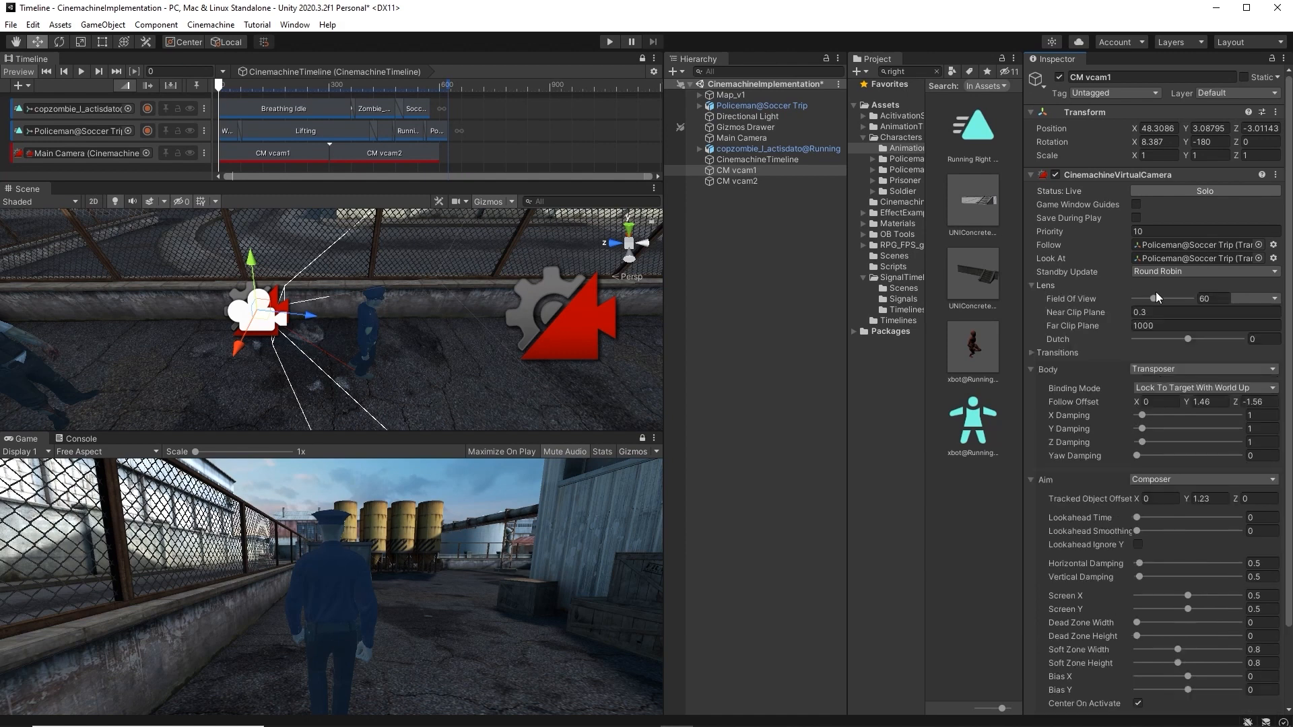
{"action": "left_click_drag", "start_coordinate": [1092, 301], "coordinate": [1053, 303]}
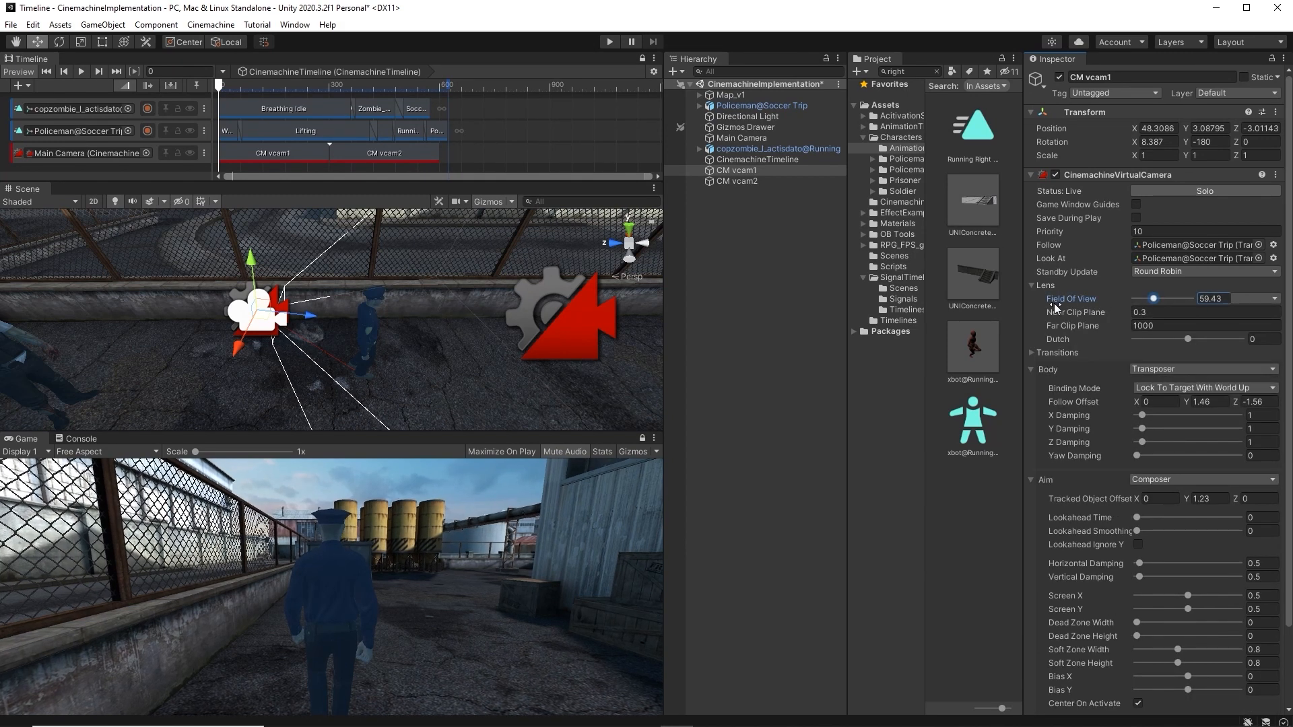
{"action": "left_click_drag", "start_coordinate": [585, 342], "coordinate": [688, 329]}
{"action": "key", "text": "space"}
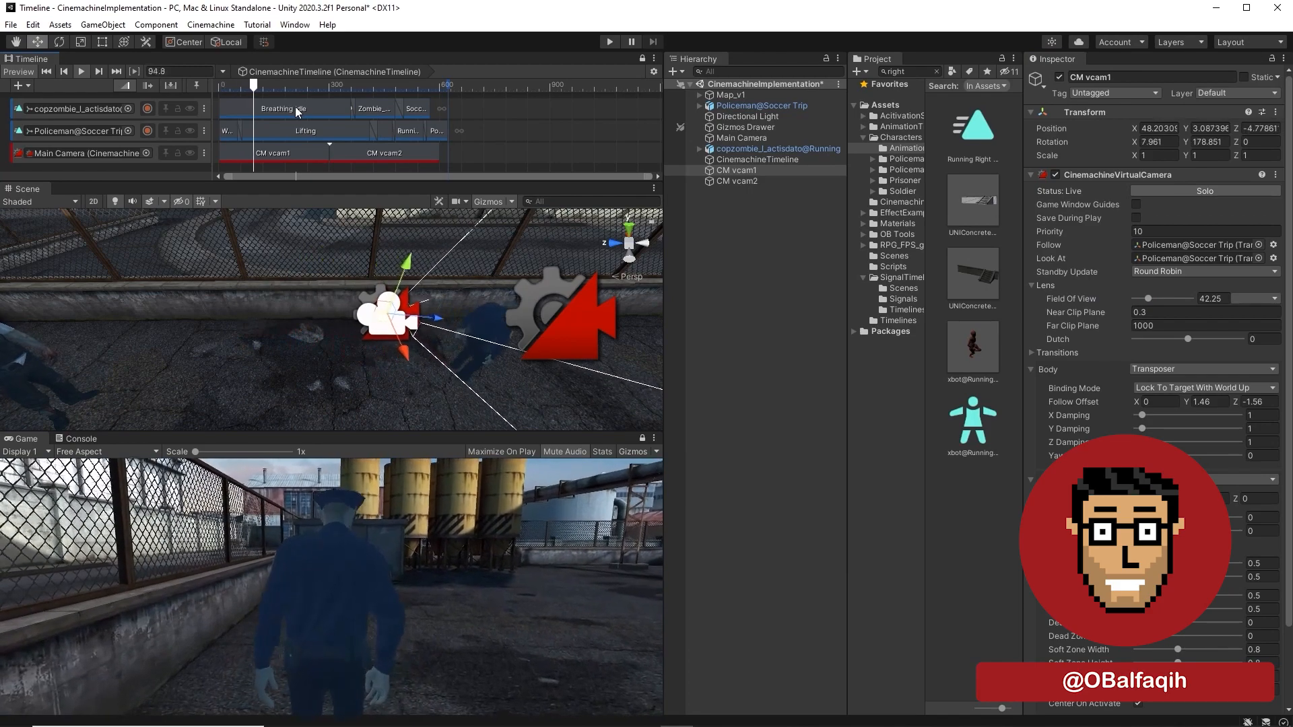
{"action": "left_click_drag", "start_coordinate": [261, 86], "coordinate": [168, 90]}
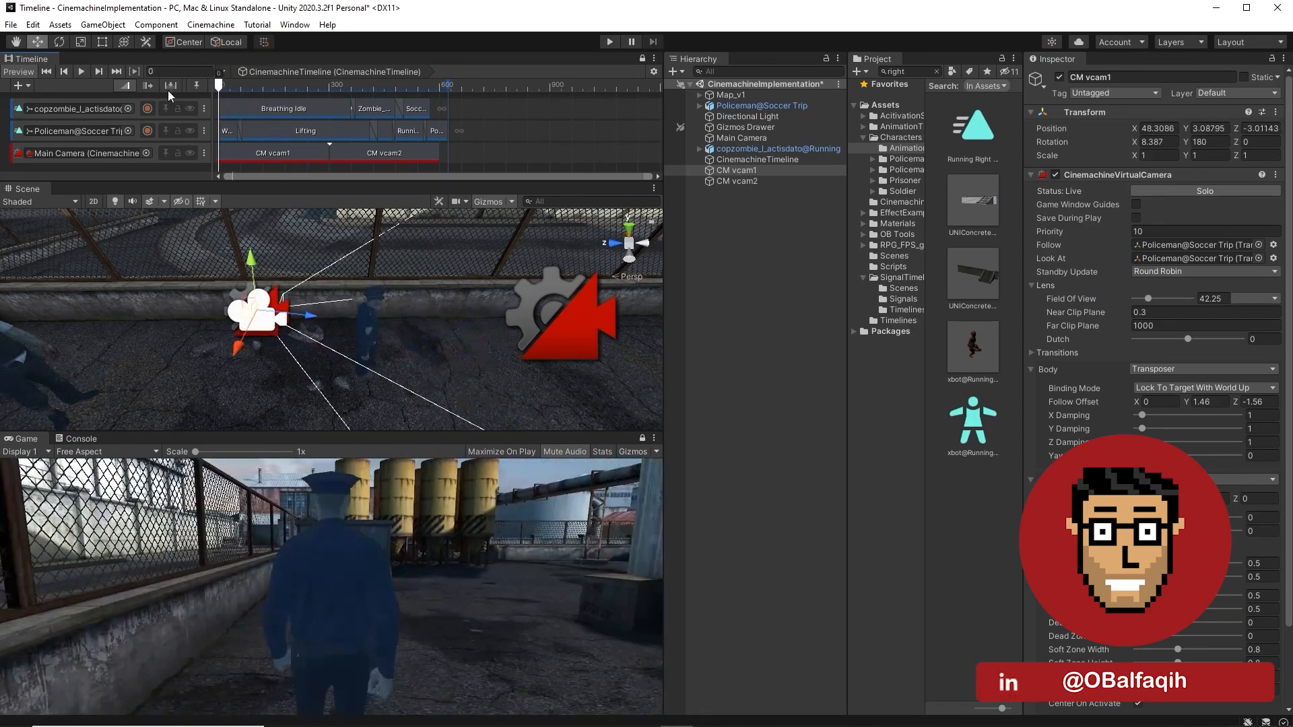
{"action": "key", "text": "space"}
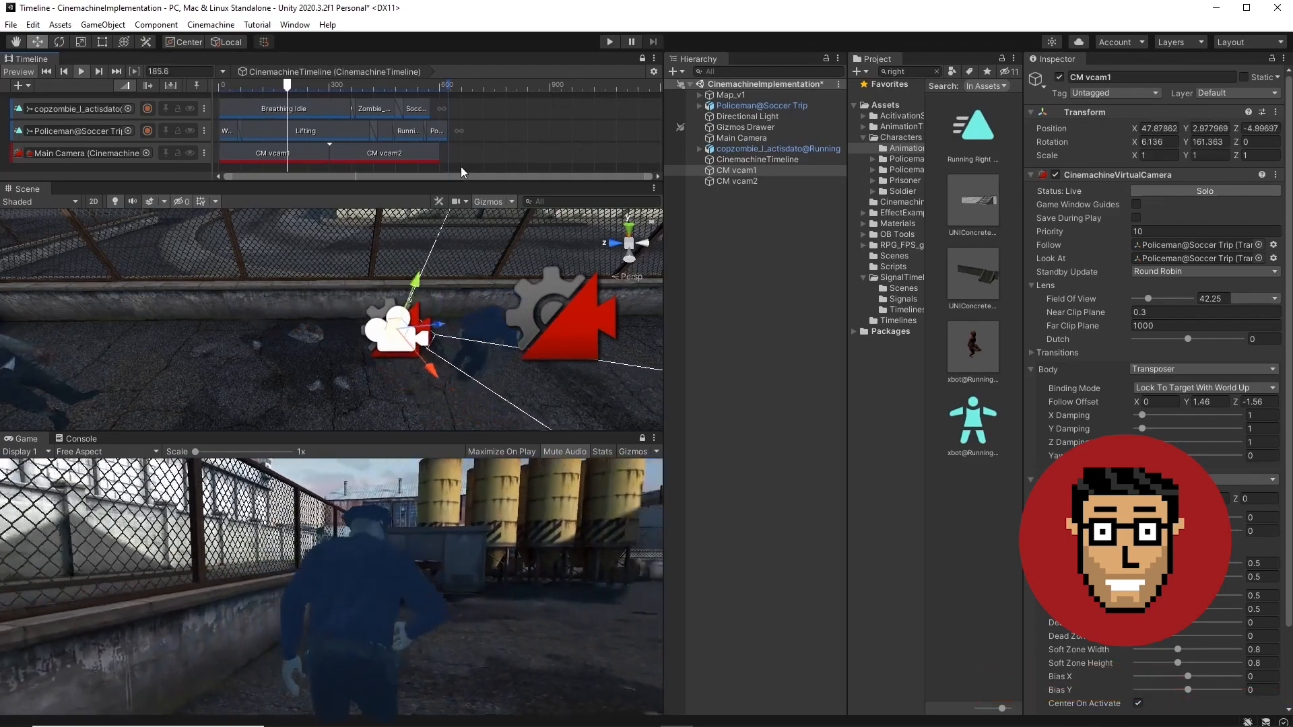
{"action": "key", "text": "space"}
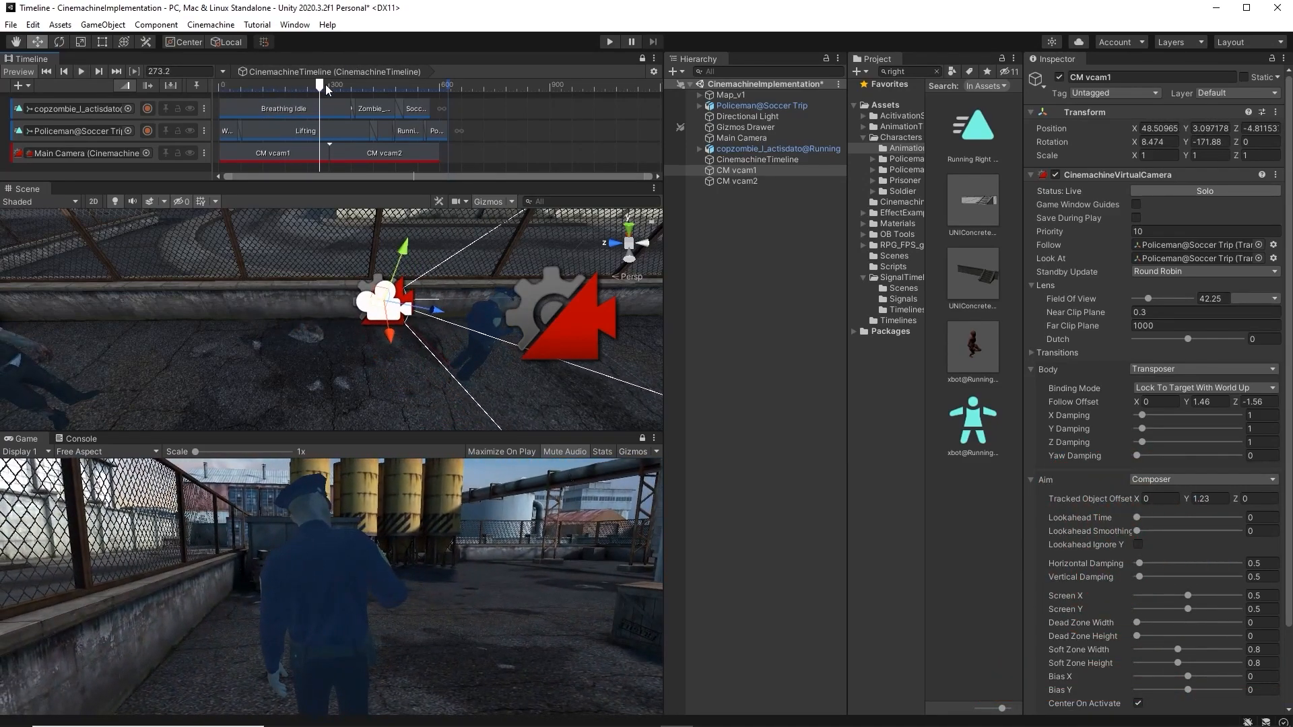
{"action": "left_click_drag", "start_coordinate": [325, 84], "coordinate": [140, 85]}
Step: Set CM vcam1's Body damping to X 2.5, Y 1.9, Z 1.7, Yaw 1.7 and Aim damping to horizontal 3.9, vertical 3.8, and preview it
{"action": "scroll", "coordinate": [1111, 318], "scroll_direction": "down", "scroll_amount": 3}
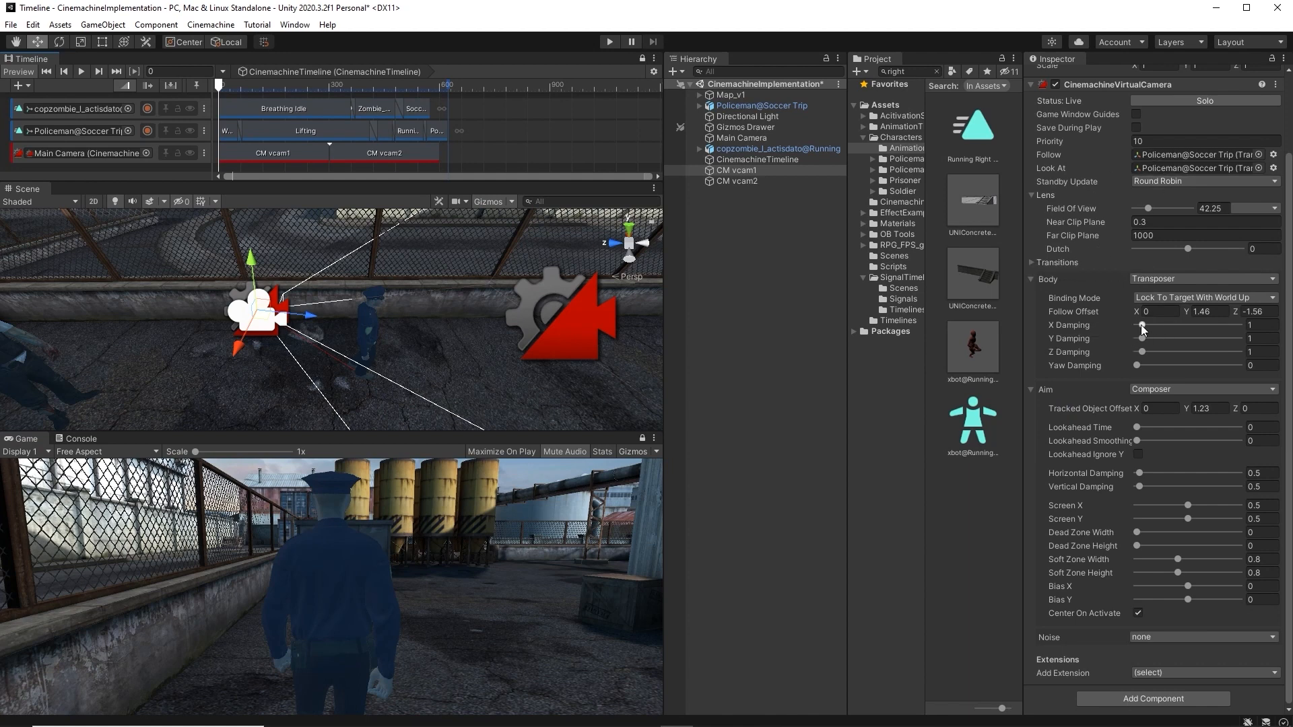
{"action": "left_click", "coordinate": [1156, 472]}
{"action": "left_click", "coordinate": [1156, 486]}
{"action": "left_click", "coordinate": [1150, 325]}
{"action": "left_click", "coordinate": [1147, 338]}
{"action": "left_click", "coordinate": [1146, 351]}
{"action": "left_click", "coordinate": [1143, 365]}
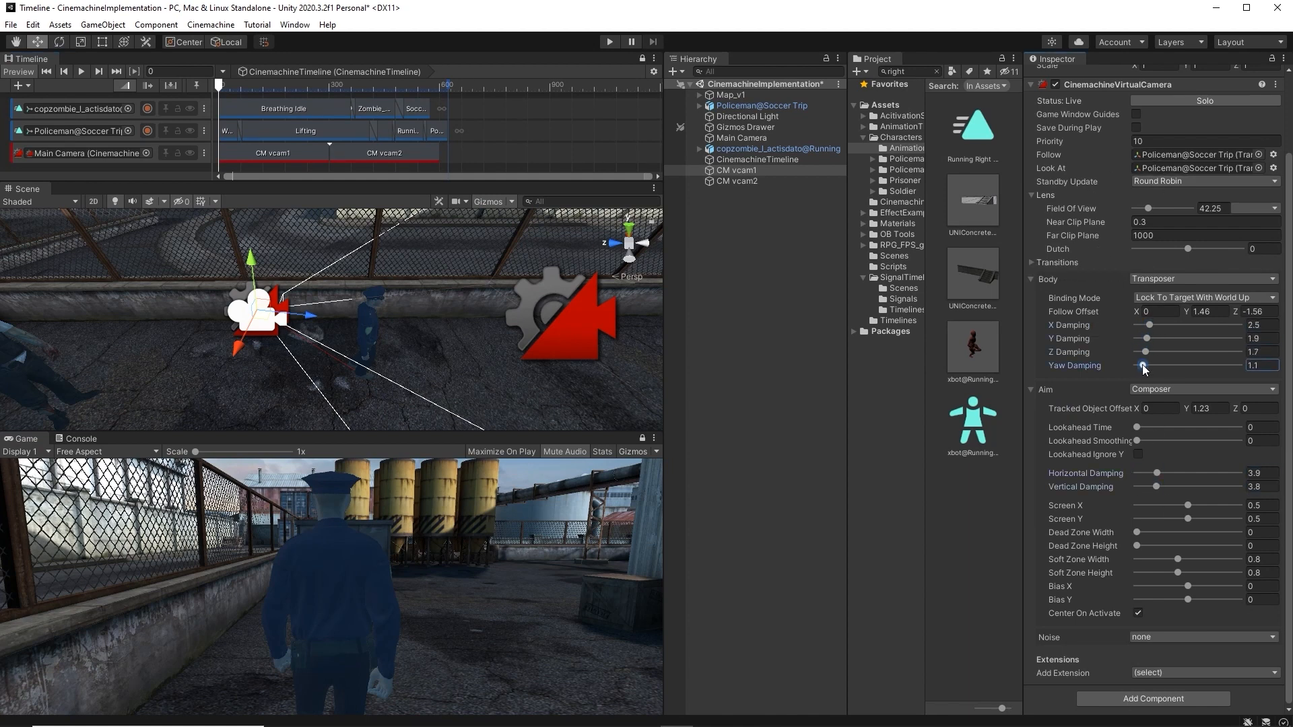
{"action": "key", "text": "space"}
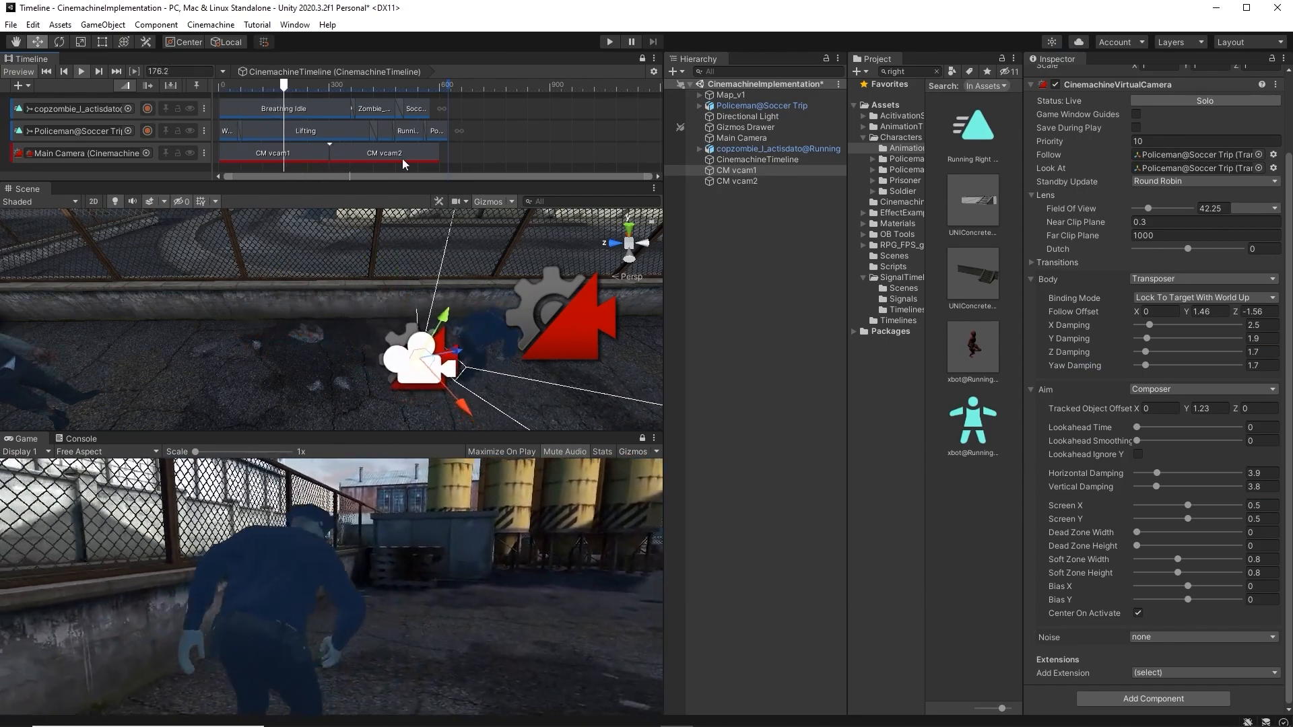
Step: Trim the CM vcam1 shot to end at frame 139 and move the CM vcam2 shot to start there
{"action": "left_click_drag", "start_coordinate": [309, 85], "coordinate": [270, 88]}
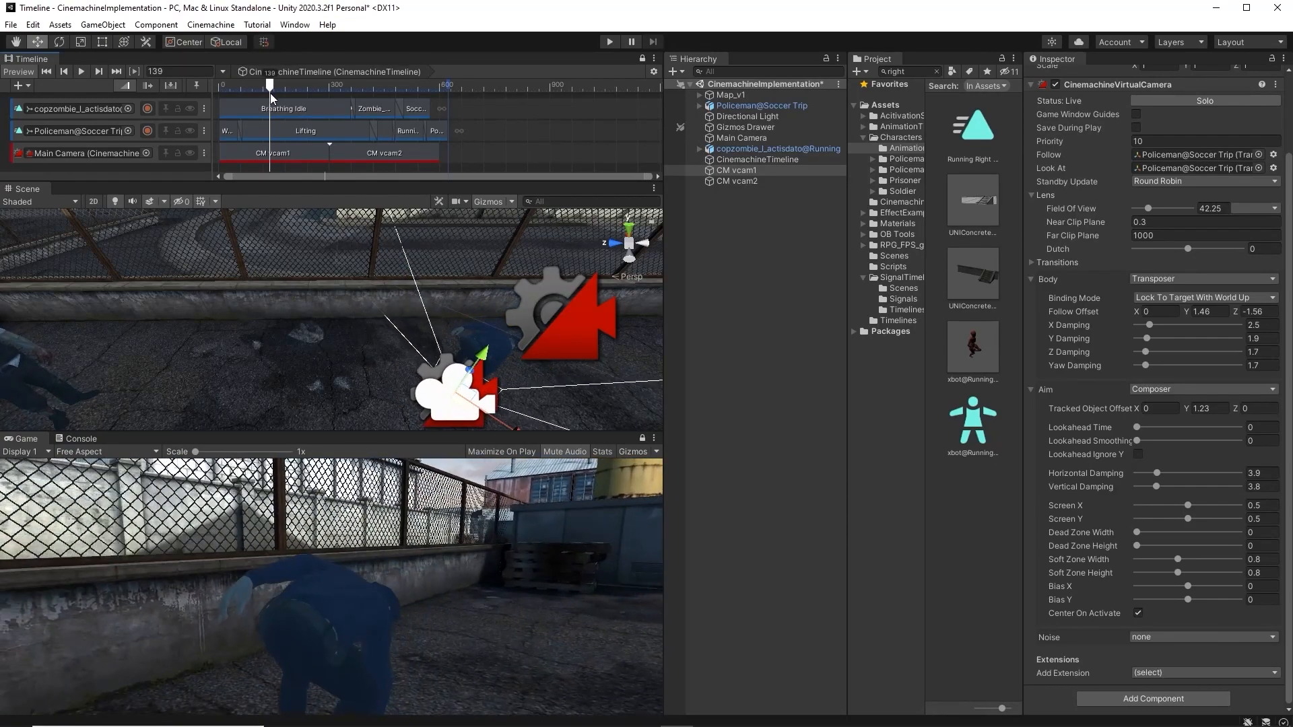
{"action": "left_click_drag", "start_coordinate": [316, 150], "coordinate": [269, 152]}
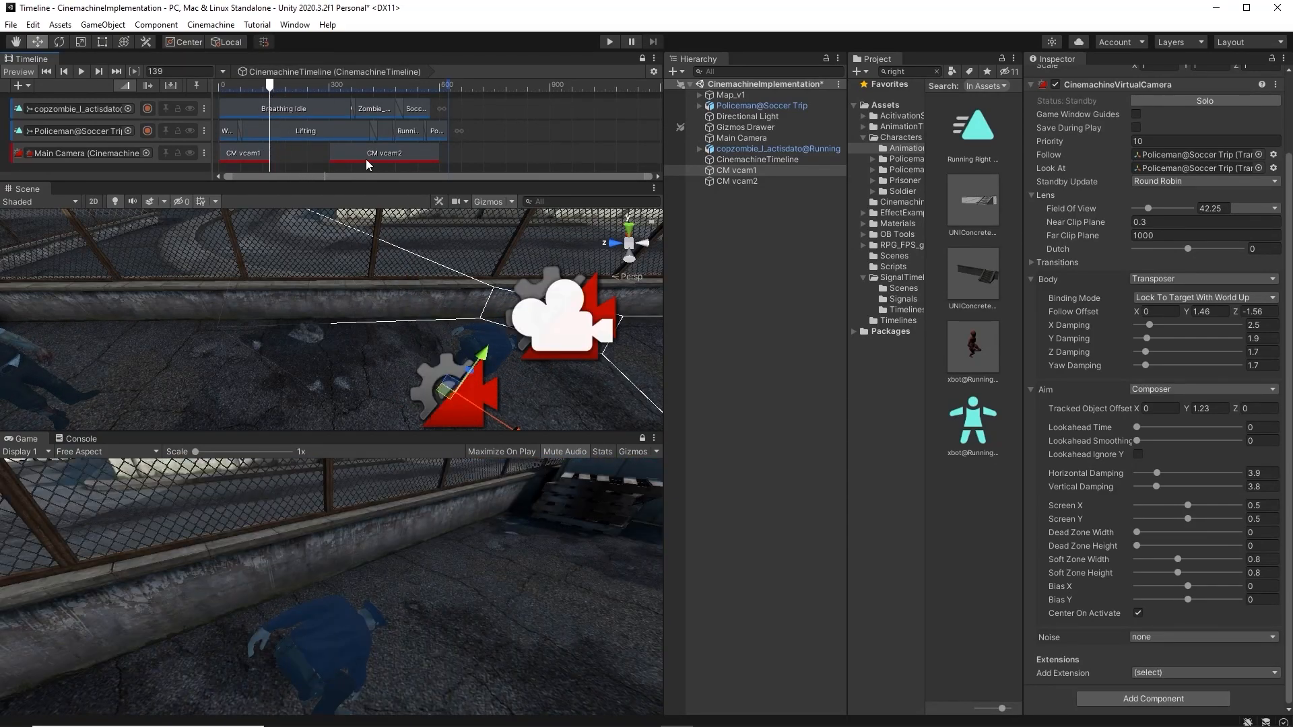
{"action": "left_click_drag", "start_coordinate": [365, 155], "coordinate": [306, 155]}
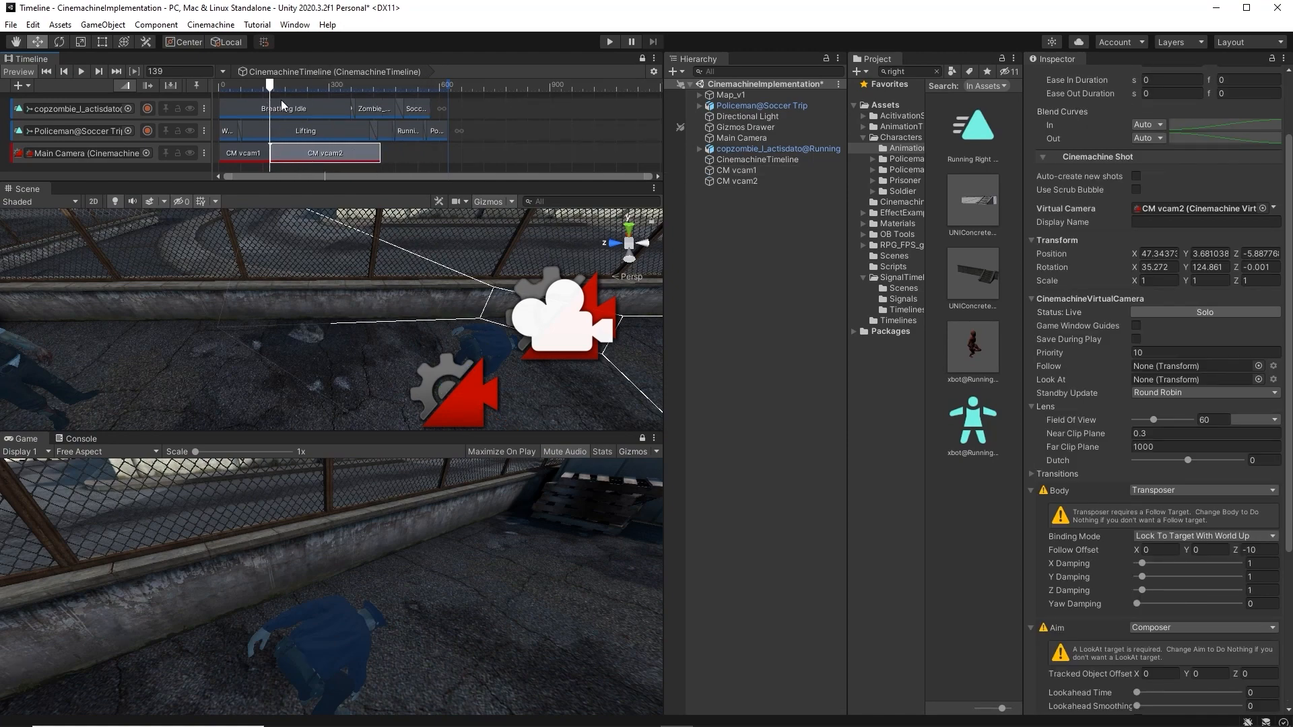
{"action": "left_click", "coordinate": [247, 87]}
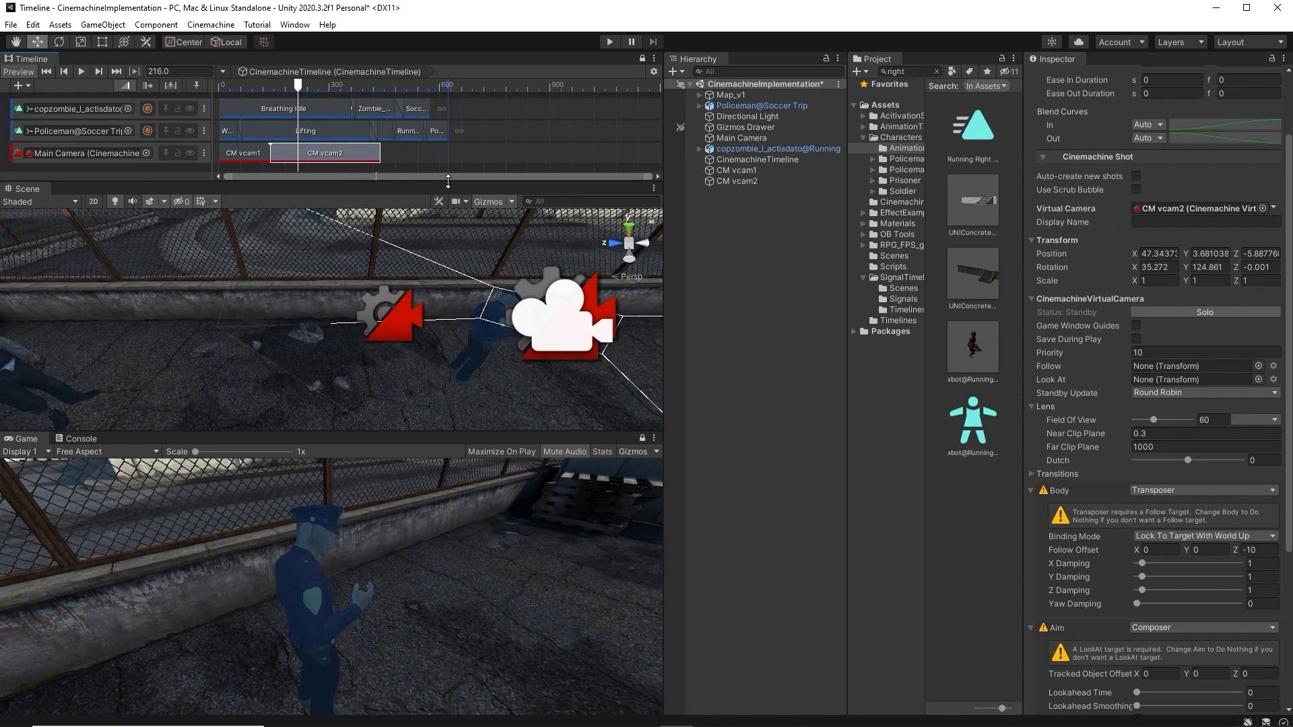
Step: Set CM vcam2's lens field of view to 28.7
{"action": "left_click", "coordinate": [1192, 312]}
{"action": "left_click", "coordinate": [741, 182]}
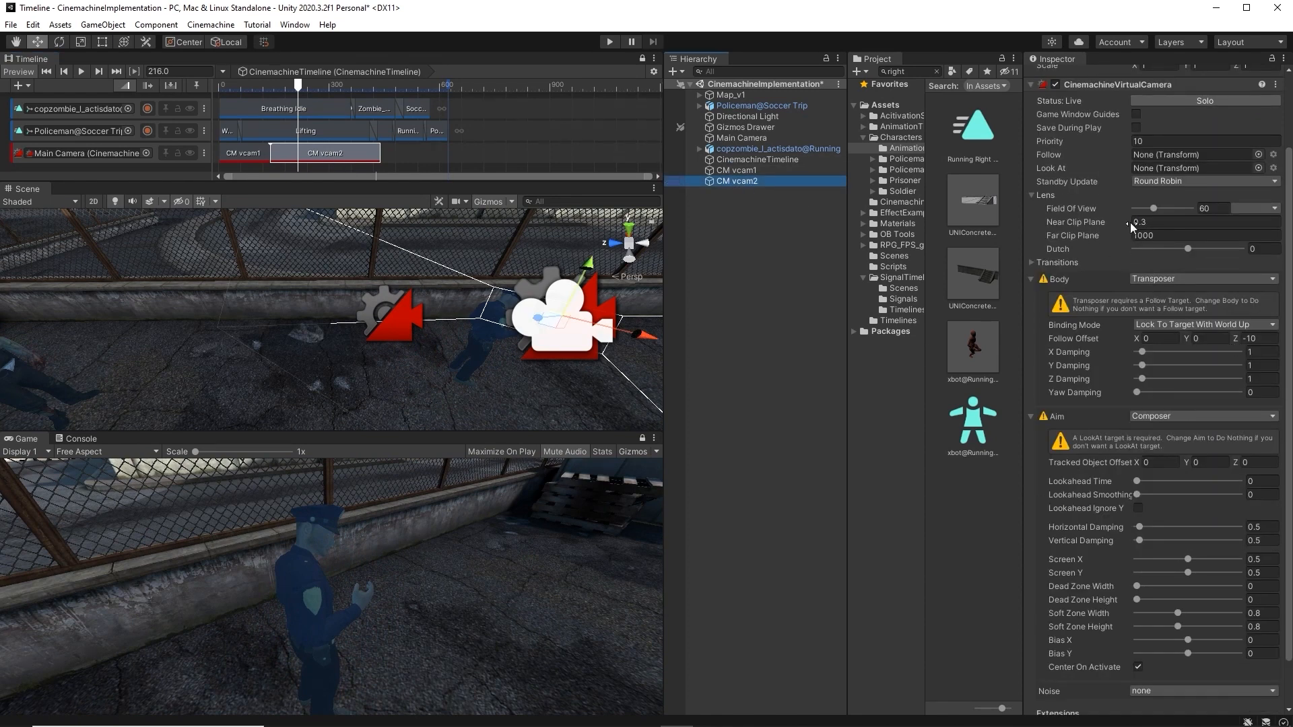
{"action": "left_click_drag", "start_coordinate": [1096, 207], "coordinate": [862, 227]}
Step: Raise CM vcam2 slightly so the policeman's head is in frame, and trim its shot to end at frame 326
{"action": "scroll", "coordinate": [431, 276], "scroll_direction": "down", "scroll_amount": 3}
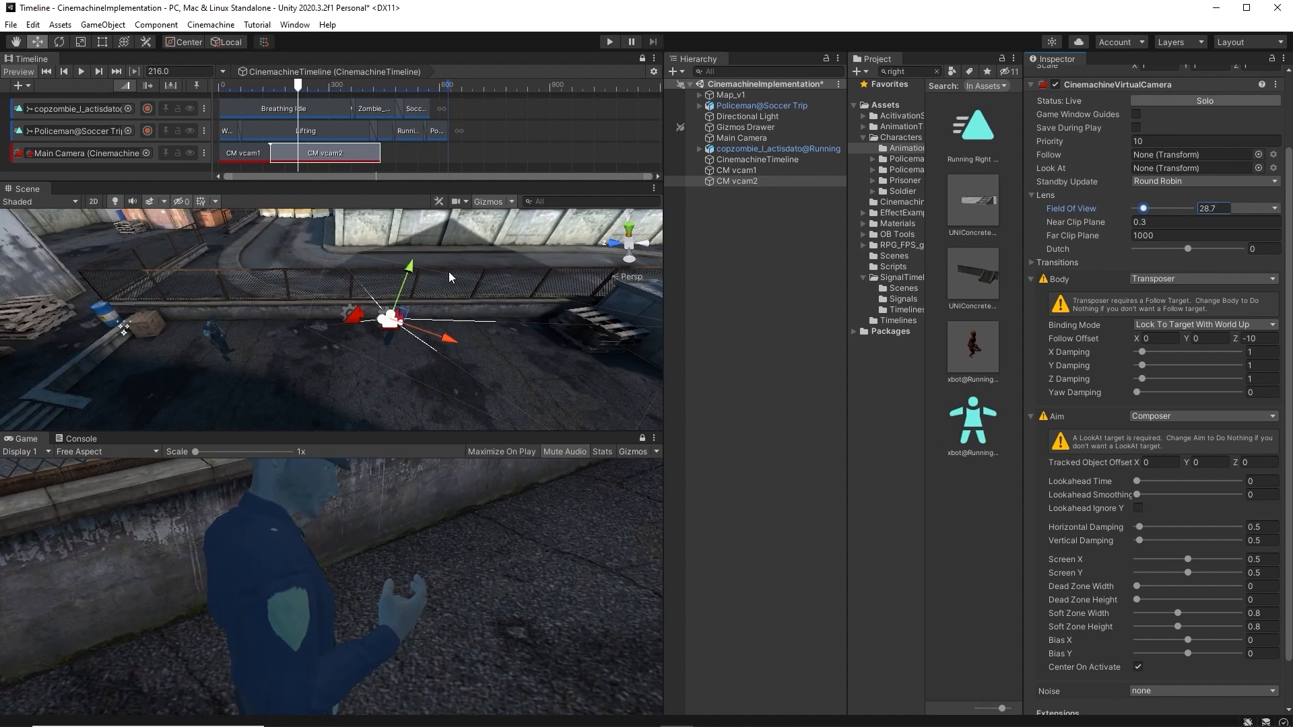
{"action": "left_click_drag", "start_coordinate": [409, 266], "coordinate": [417, 261]}
{"action": "left_click_drag", "start_coordinate": [303, 80], "coordinate": [340, 92]}
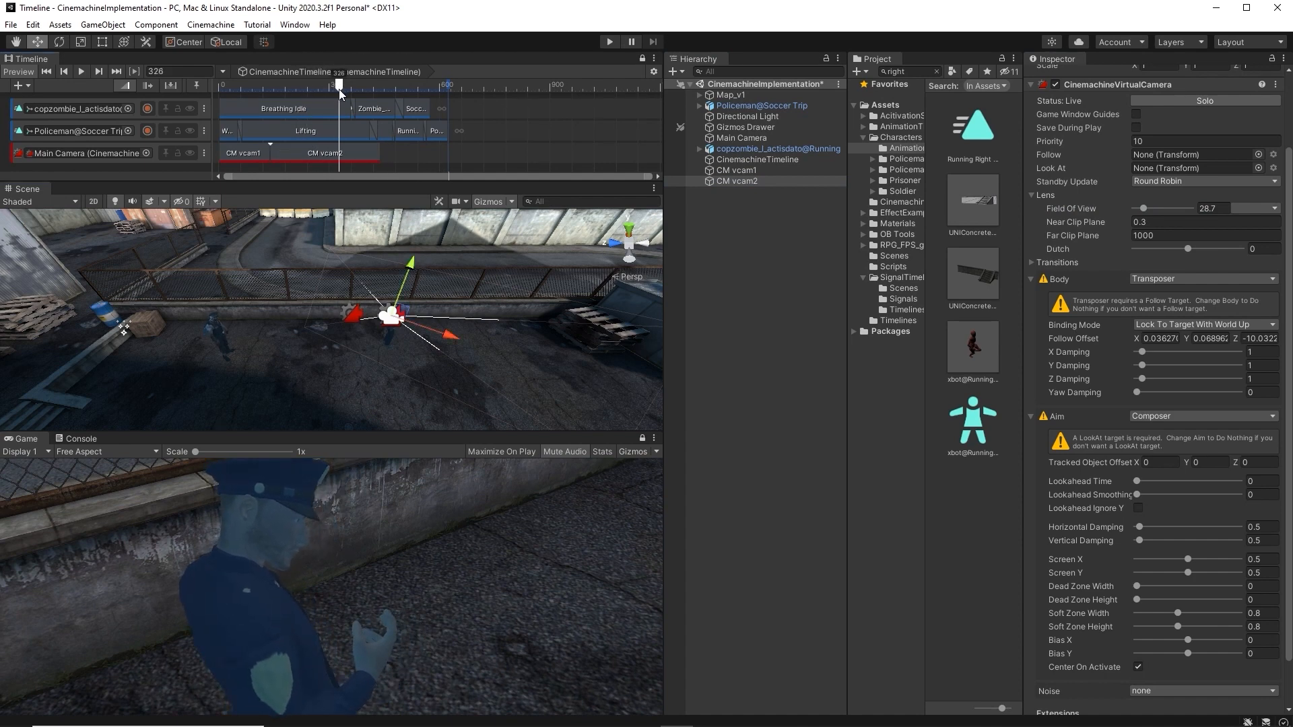
{"action": "left_click_drag", "start_coordinate": [373, 152], "coordinate": [338, 152]}
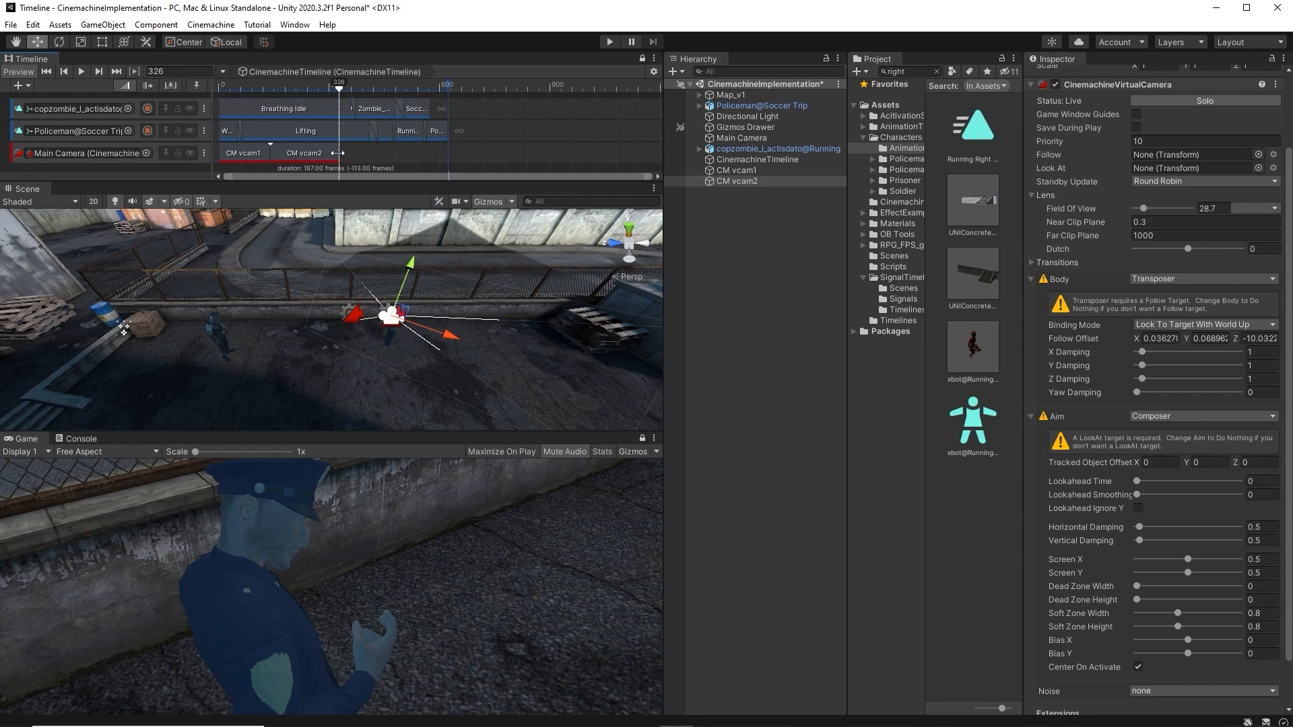
Step: Create a third Cinemachine virtual camera from a scene view facing the policeman at frame 326
{"action": "left_click_drag", "start_coordinate": [464, 337], "coordinate": [184, 277], "text": "alt"}
{"action": "key", "text": "w"}
{"action": "right_click_drag", "start_coordinate": [185, 275], "coordinate": [185, 244]}
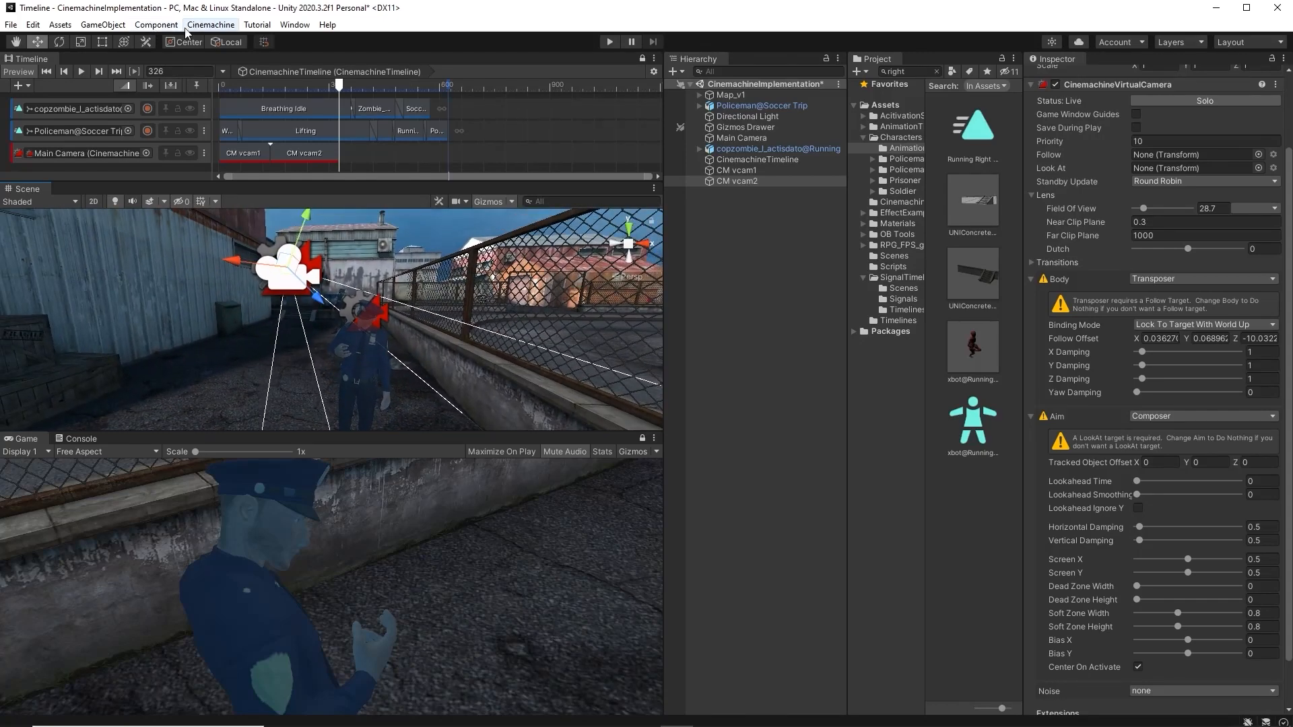
{"action": "left_click", "coordinate": [211, 24]}
{"action": "left_click", "coordinate": [222, 40]}
{"action": "key", "text": "f"}
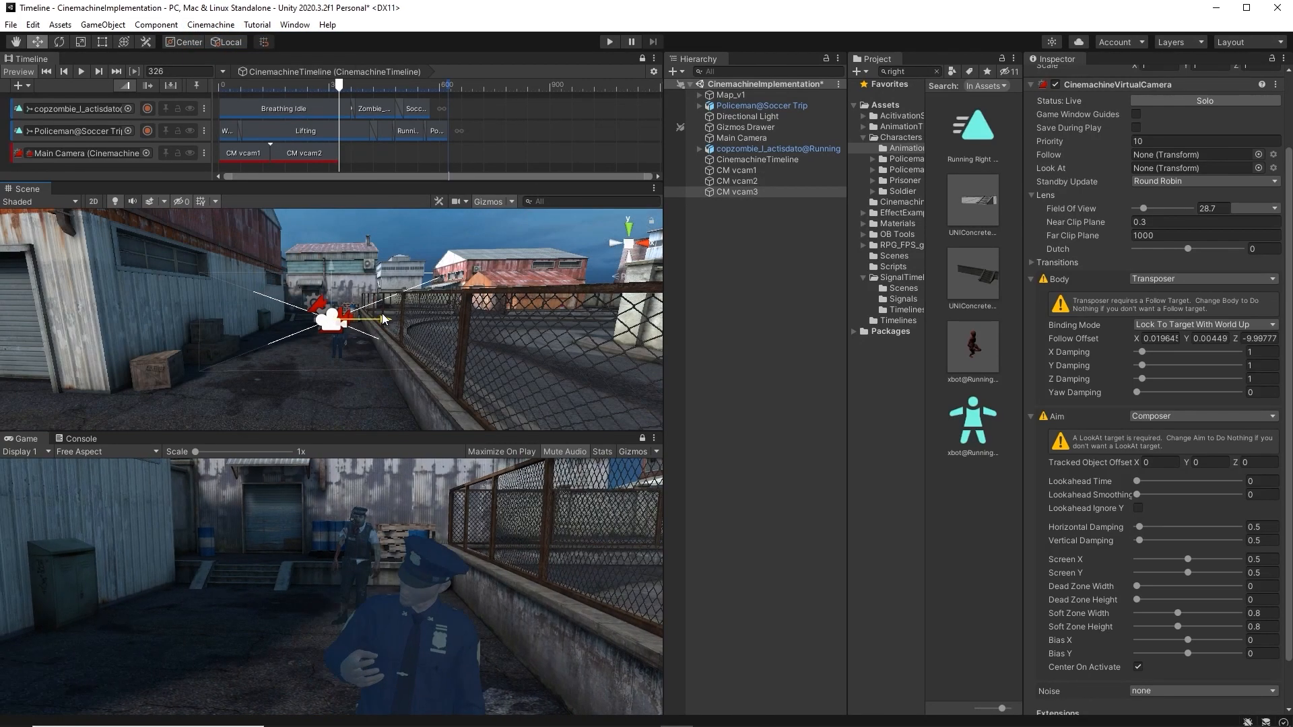
Step: Lower and turn CM vcam3 to frame the policeman with the second character behind him, and set its field of view to 24.4
{"action": "left_click_drag", "start_coordinate": [332, 263], "coordinate": [332, 268]}
{"action": "right_click_drag", "start_coordinate": [321, 309], "coordinate": [300, 295]}
{"action": "key", "text": "e"}
{"action": "left_click_drag", "start_coordinate": [314, 340], "coordinate": [289, 338]}
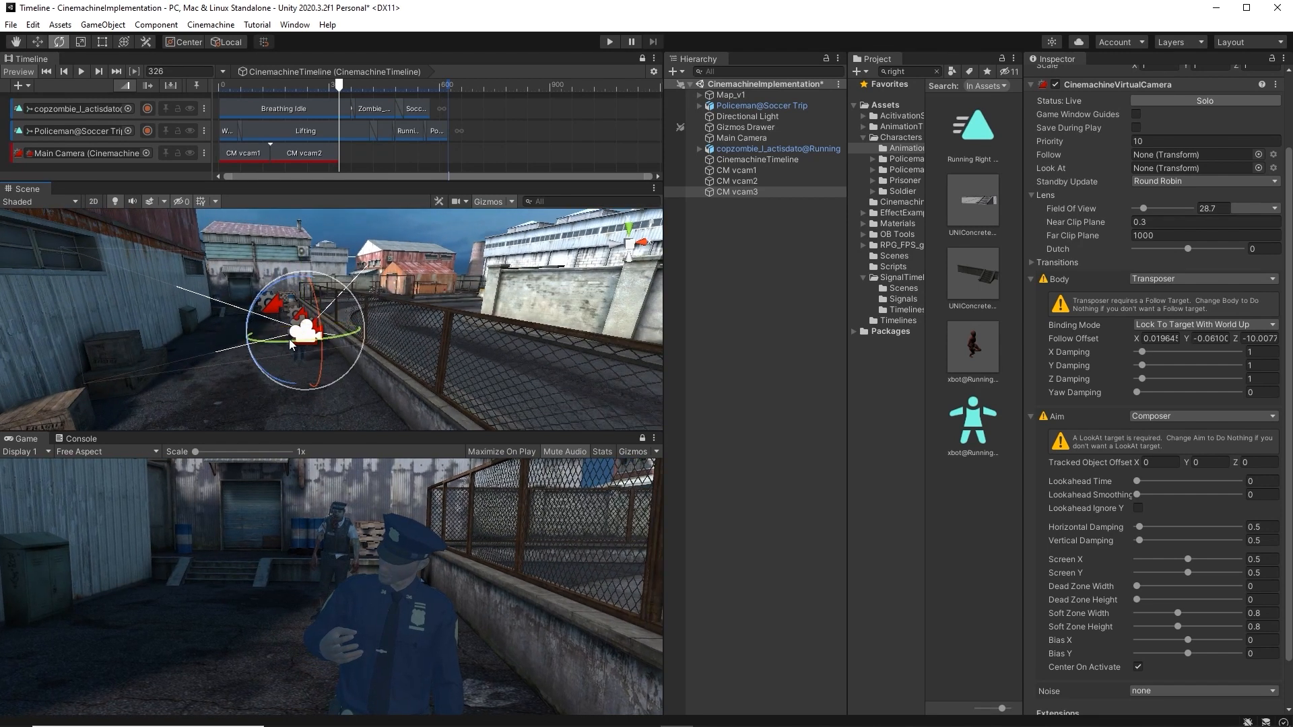
{"action": "key", "text": "w"}
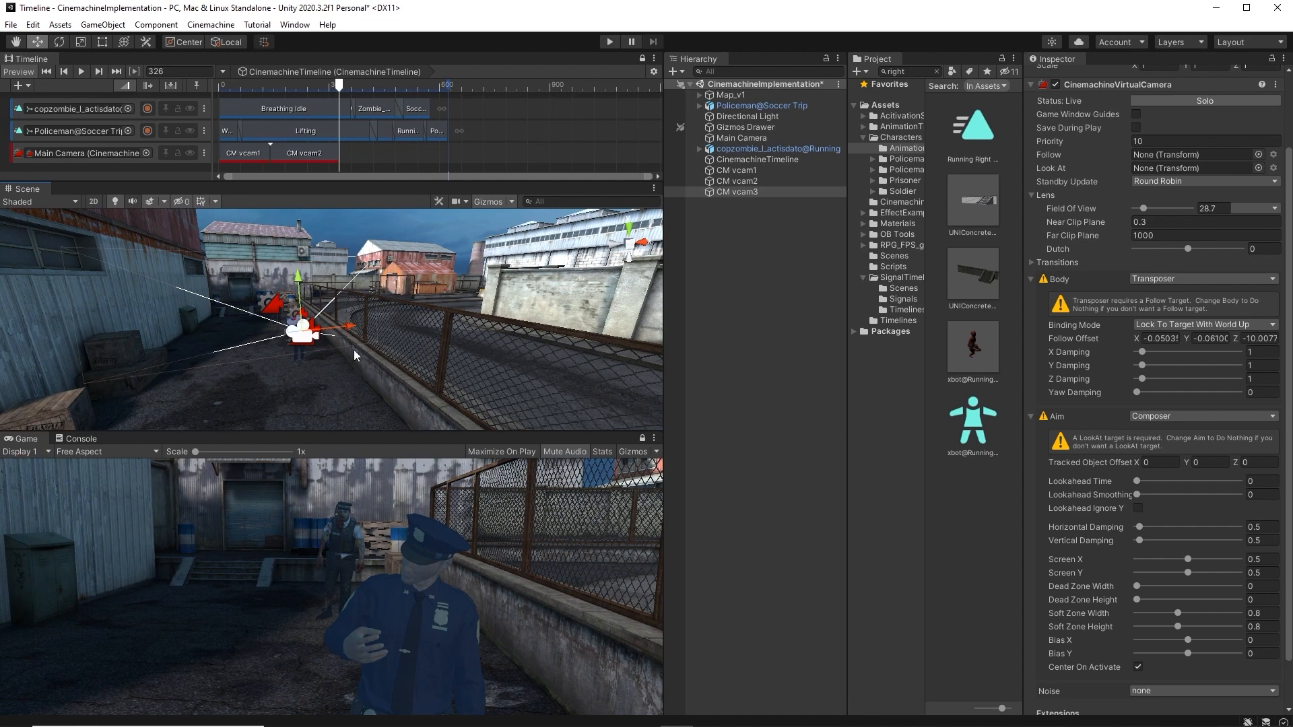
{"action": "right_click_drag", "start_coordinate": [357, 356], "coordinate": [517, 340]}
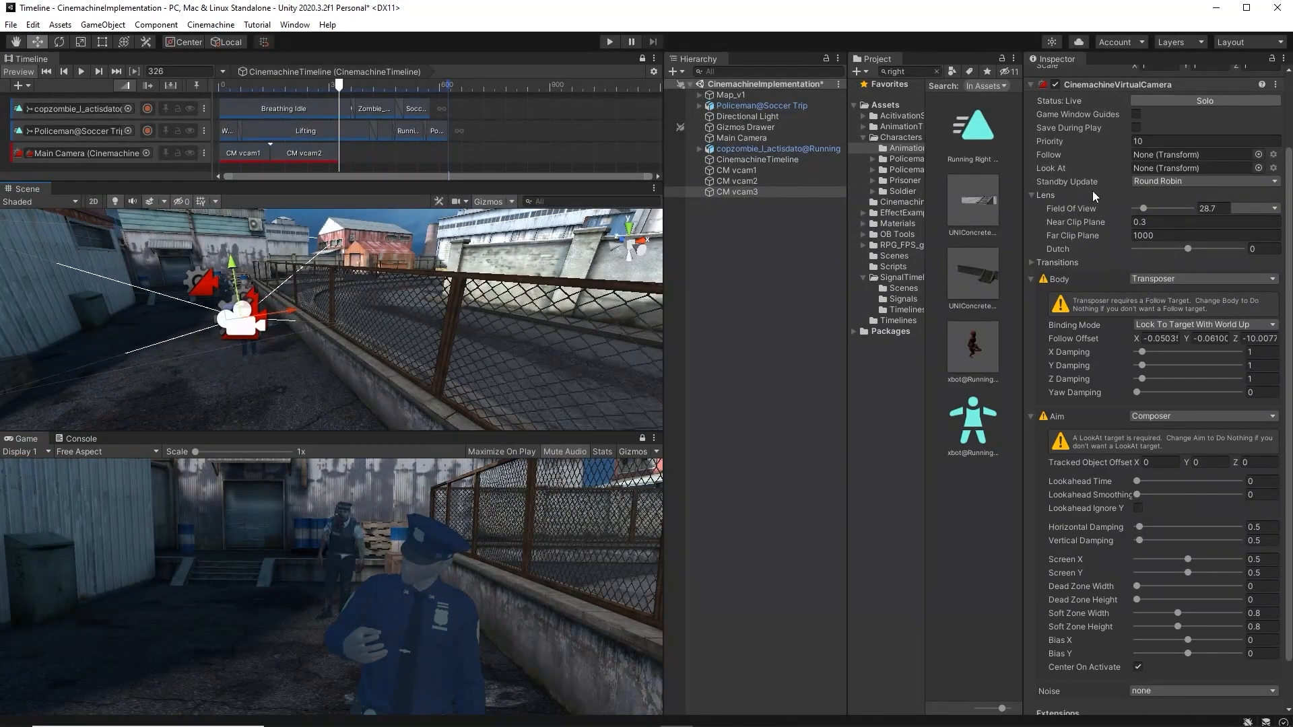
{"action": "left_click_drag", "start_coordinate": [1094, 205], "coordinate": [1084, 207]}
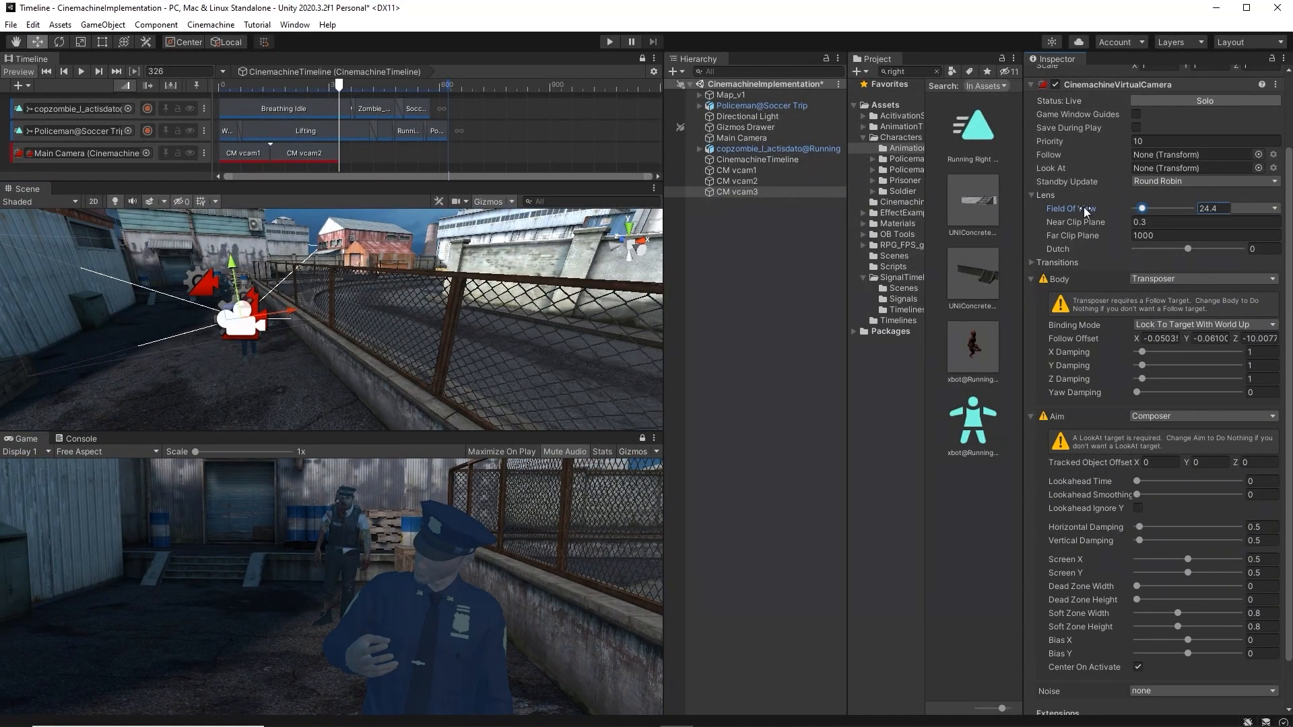
Step: Add a CM vcam3 shot right after the CM vcam2 shot on the camera track and trim its end to about frame 540
{"action": "left_click_drag", "start_coordinate": [755, 196], "coordinate": [366, 151]}
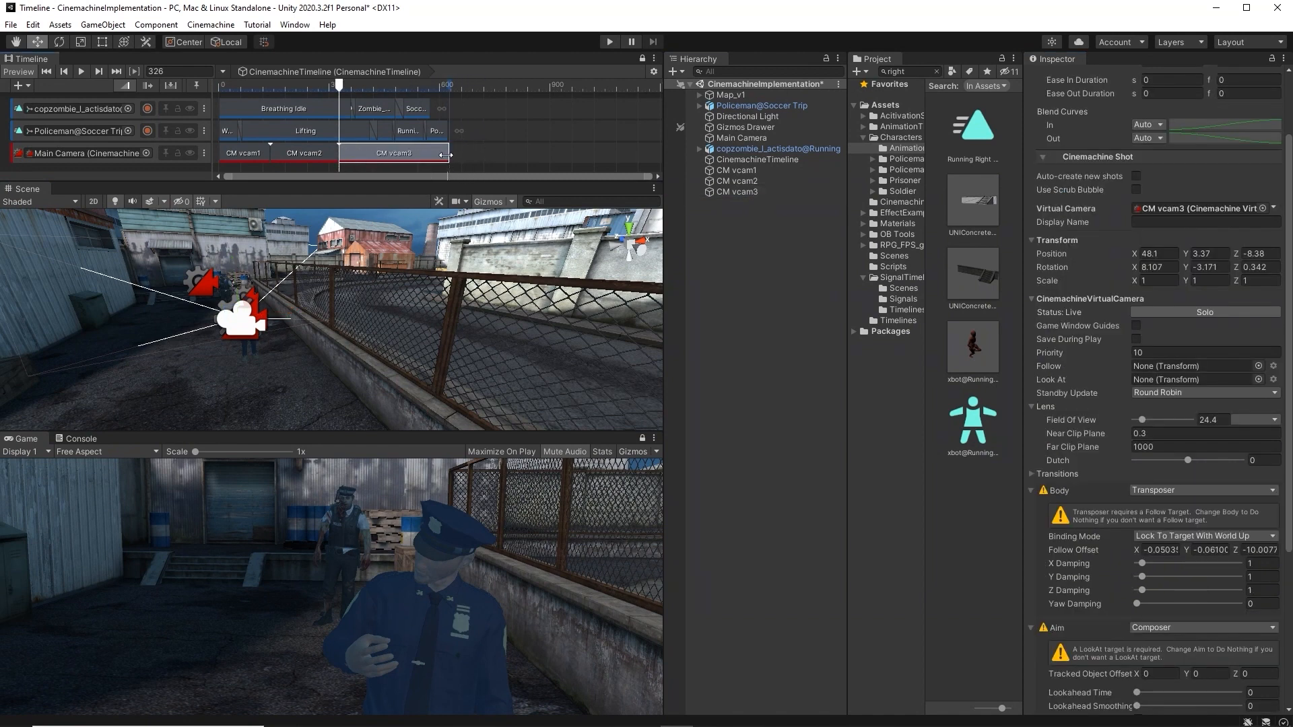
{"action": "left_click_drag", "start_coordinate": [444, 154], "coordinate": [421, 154]}
{"action": "left_click_drag", "start_coordinate": [338, 85], "coordinate": [303, 101]}
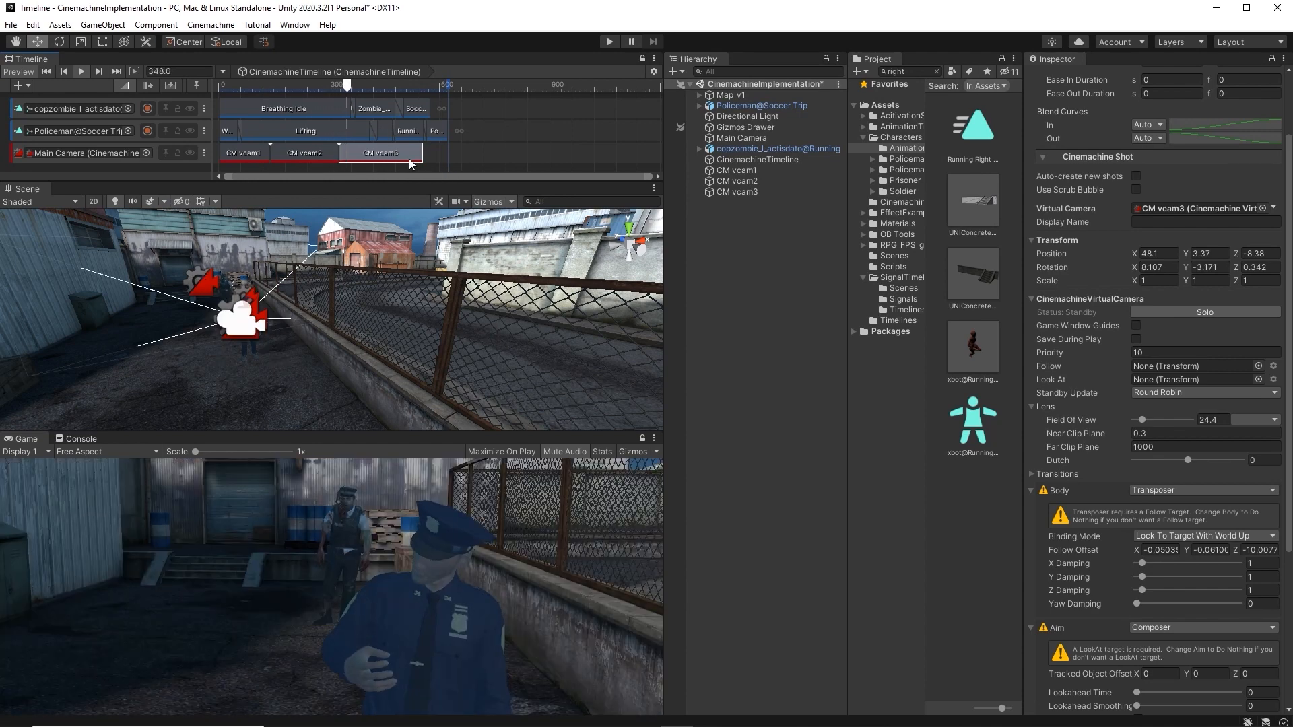
Step: Try blending the CM vcam2 and CM vcam3 shots by overlapping them, lengthen the overlap and play it back
{"action": "left_click_drag", "start_coordinate": [372, 155], "coordinate": [354, 155]}
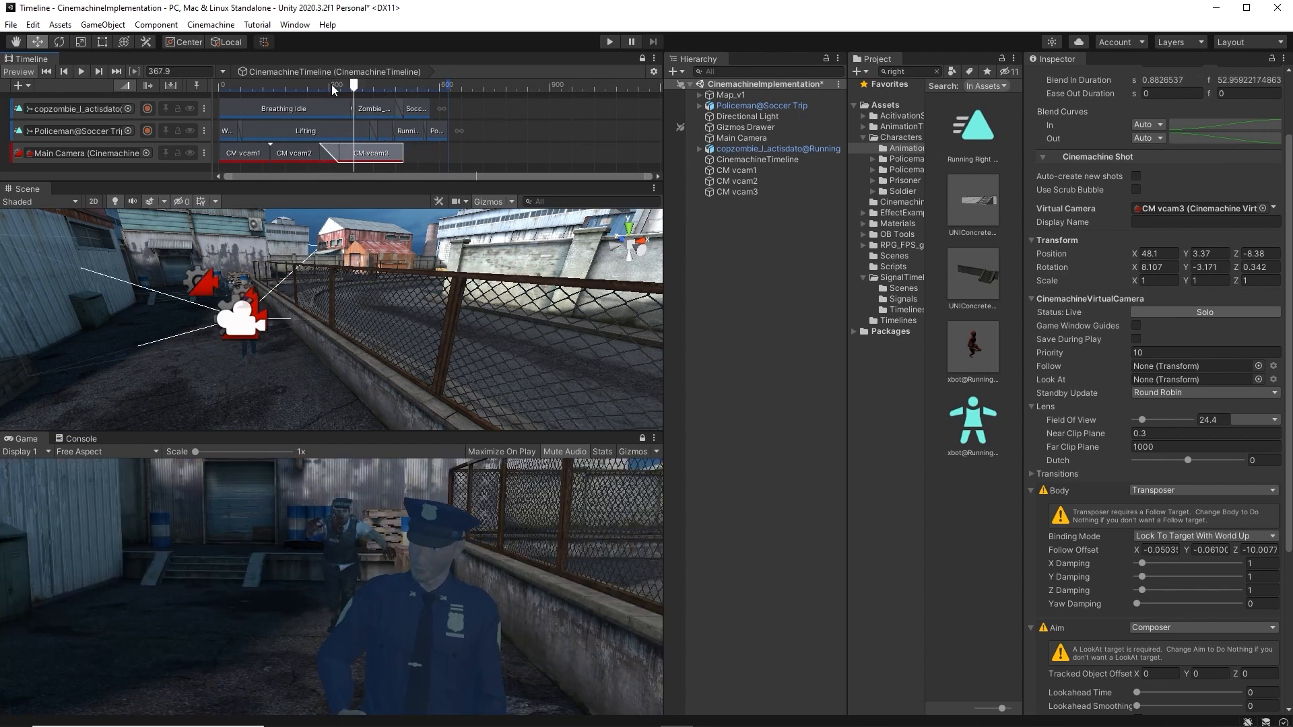
{"action": "mouse_move", "coordinate": [332, 83]}
{"action": "left_mouse_down"}
{"action": "mouse_move", "coordinate": [317, 87]}
{"action": "mouse_move", "coordinate": [340, 101]}
{"action": "left_mouse_up"}
{"action": "scroll", "coordinate": [345, 105], "scroll_direction": "up", "scroll_amount": 3}
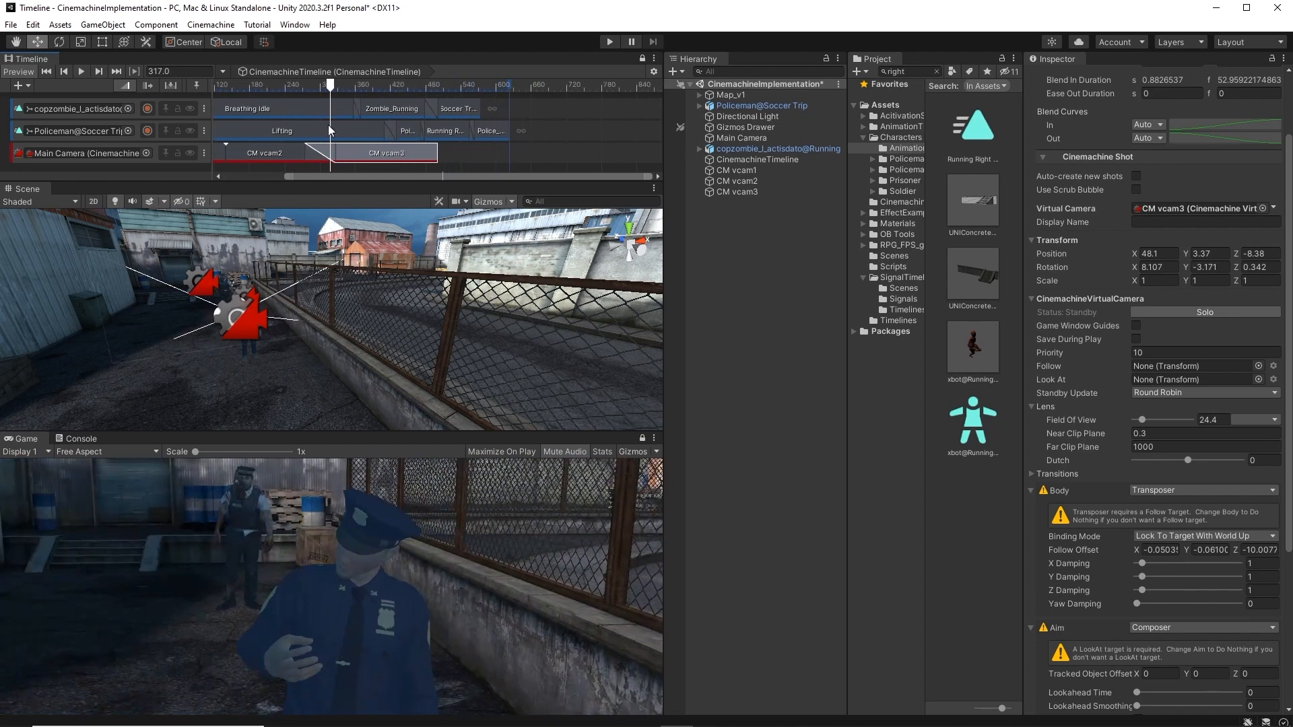
{"action": "scroll", "coordinate": [329, 125], "scroll_direction": "up", "scroll_amount": 2}
{"action": "middle_click_drag", "start_coordinate": [323, 124], "coordinate": [428, 114]}
{"action": "left_click", "coordinate": [374, 156]}
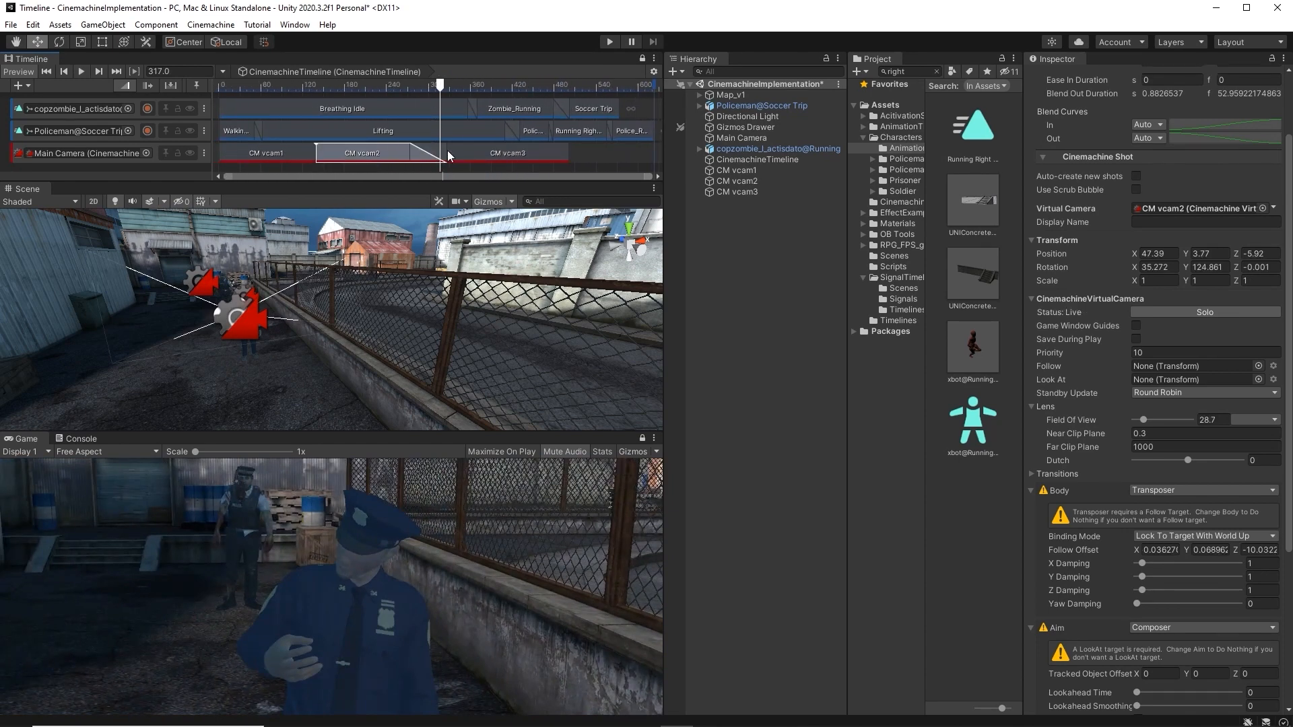
{"action": "left_click_drag", "start_coordinate": [441, 154], "coordinate": [477, 153]}
{"action": "key", "text": "space"}
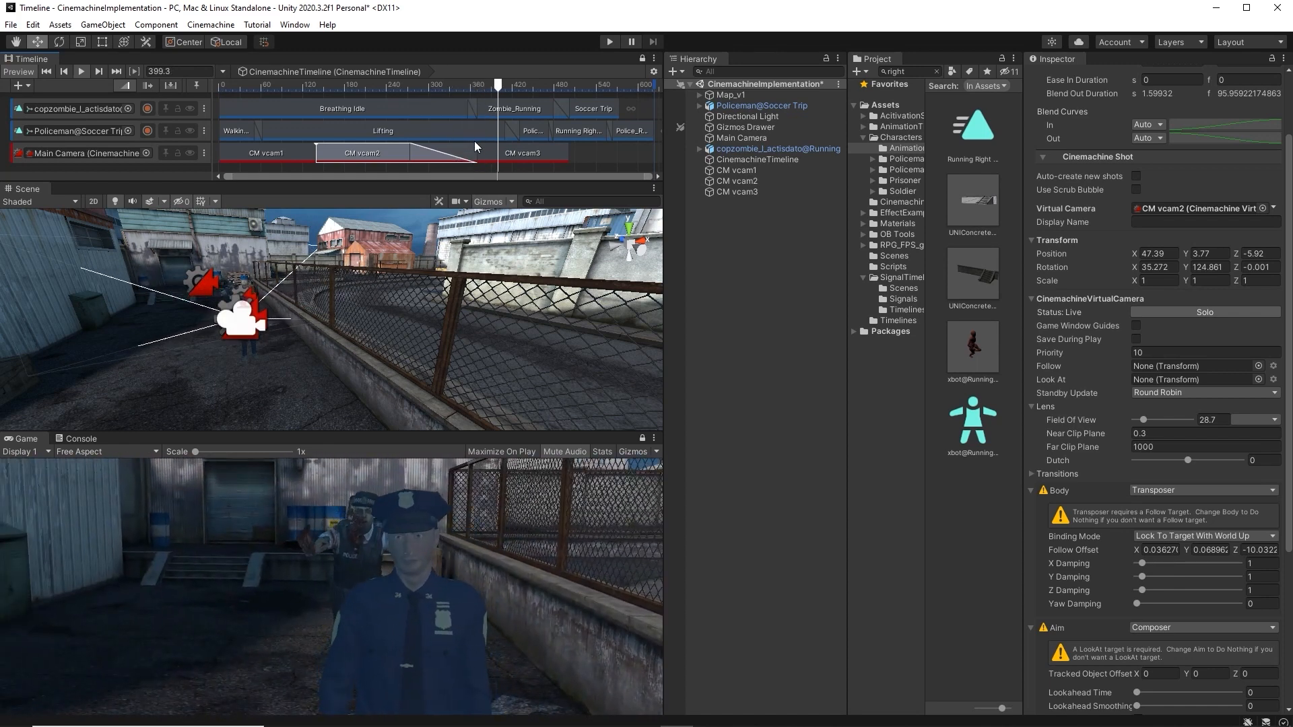
Step: Undo the overlap edits between the CM vcam2 and CM vcam3 shots to restore the direct cut
{"action": "key", "text": "space"}
{"action": "key", "text": "ctrl+z"}
{"action": "key", "text": "ctrl+z"}
{"action": "key", "text": "ctrl+z"}
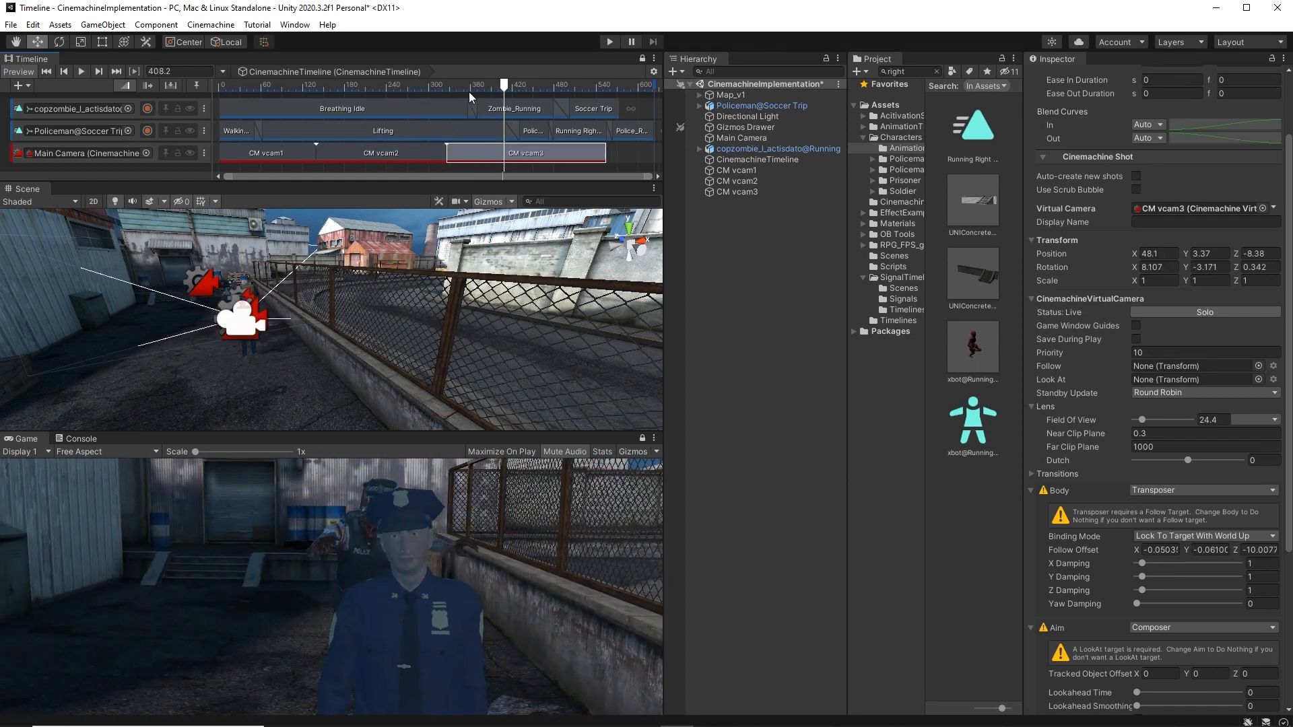
Step: Play back the cut from CM vcam2 to CM vcam3 and split the CM vcam3 shot at about frame 410
{"action": "left_click_drag", "start_coordinate": [469, 89], "coordinate": [400, 90]}
{"action": "key", "text": "space"}
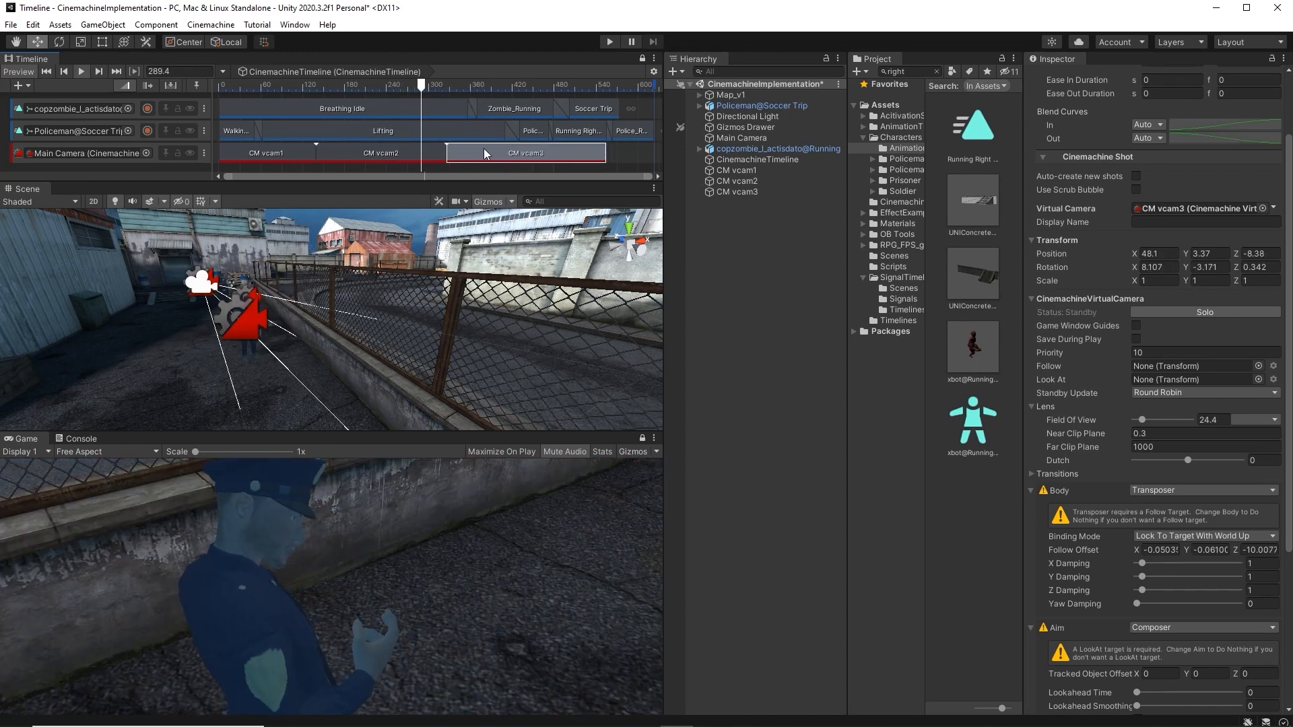
{"action": "key", "text": "space"}
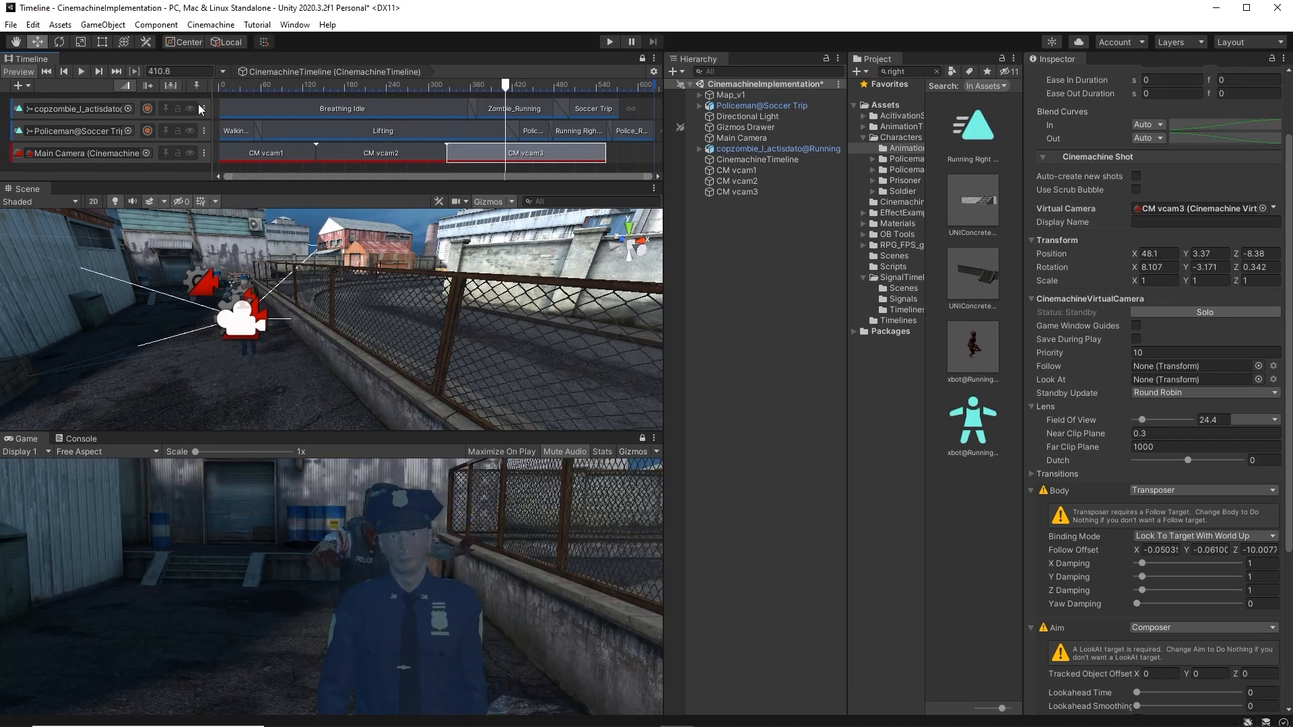
{"action": "key", "text": "s"}
Step: Create a fourth Cinemachine virtual camera from a high scene view over the characters, and delete the split-off end of the CM vcam3 shot
{"action": "right_click_drag", "start_coordinate": [222, 303], "coordinate": [539, 384]}
{"action": "left_click", "coordinate": [211, 25]}
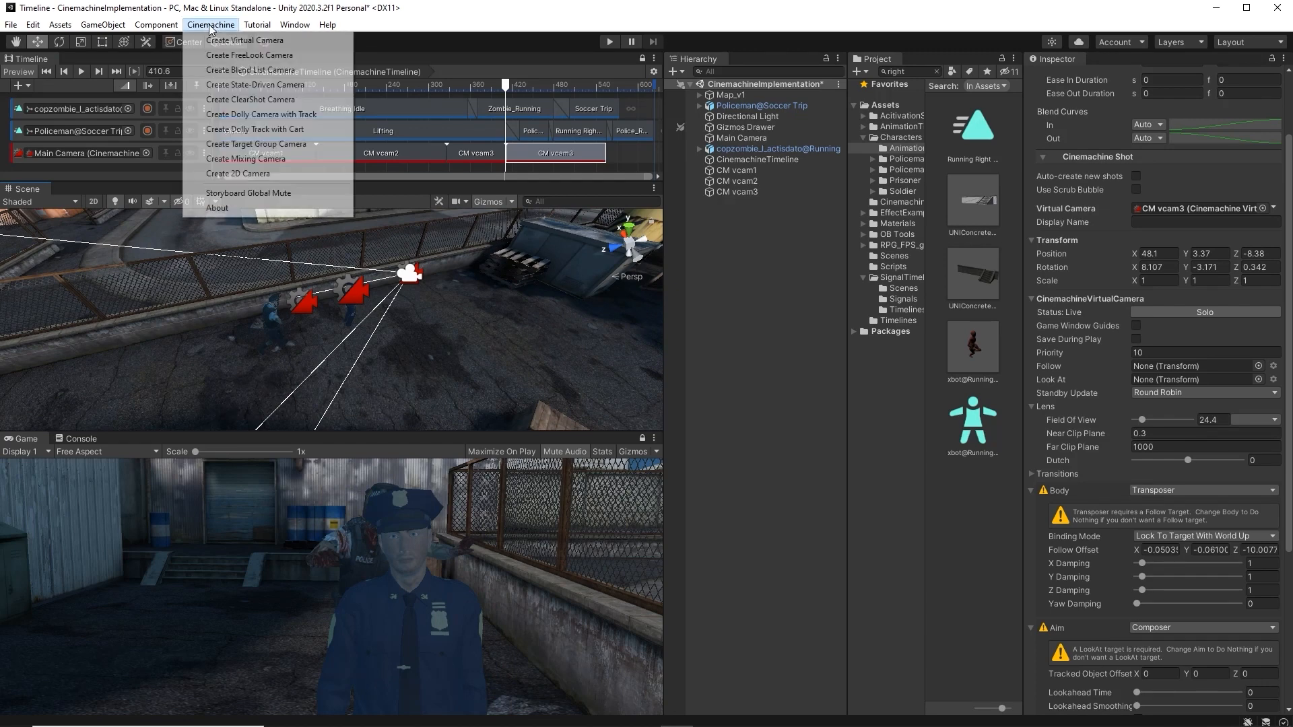
{"action": "left_click", "coordinate": [222, 39]}
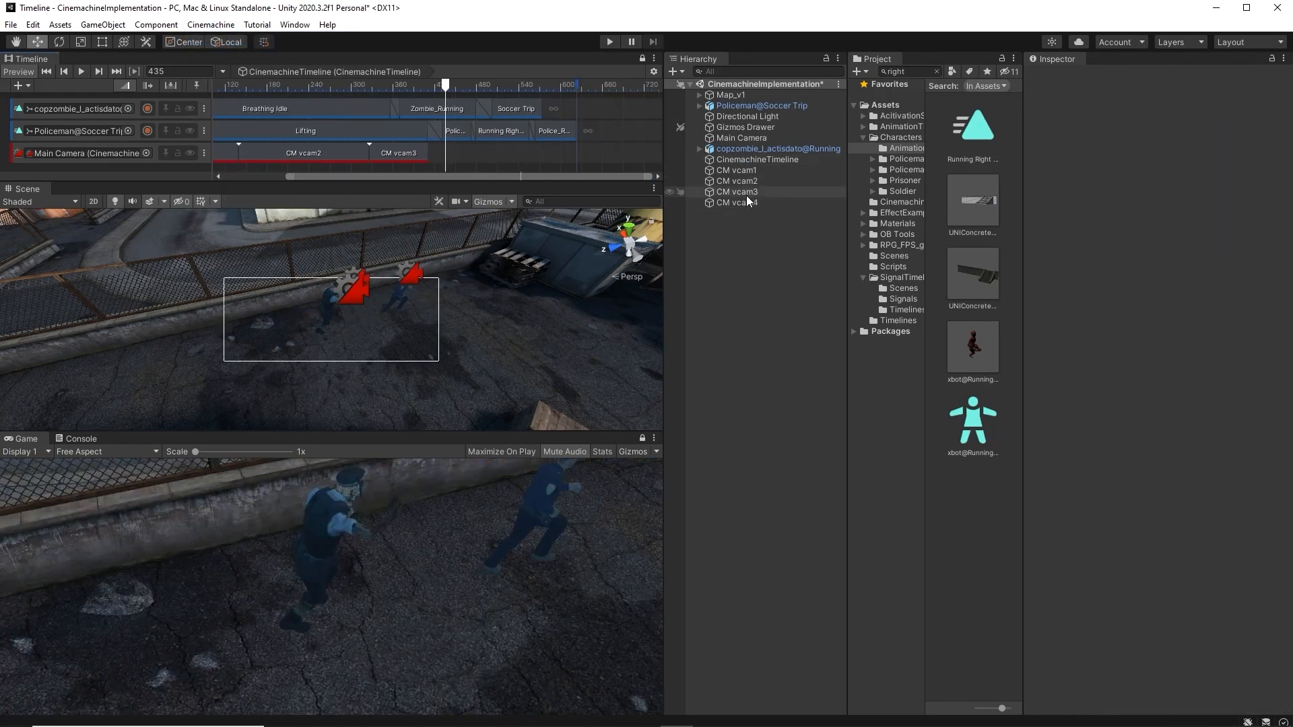
Step: Add a CM vcam4 shot directly after the CM vcam3 shot, starting at about frame 410.6 without overlap
{"action": "left_click_drag", "start_coordinate": [744, 201], "coordinate": [442, 141]}
{"action": "left_click_drag", "start_coordinate": [401, 91], "coordinate": [429, 91]}
{"action": "scroll", "coordinate": [442, 156], "scroll_direction": "up", "scroll_amount": 4}
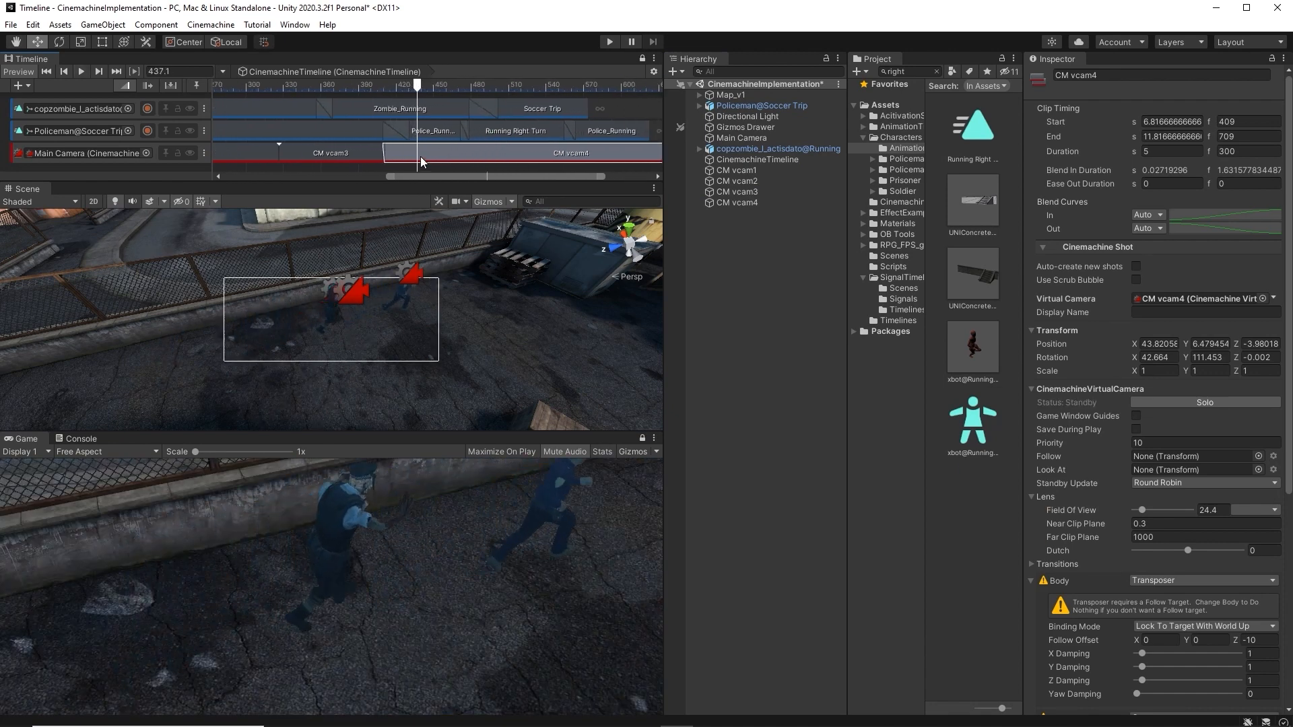
{"action": "left_click_drag", "start_coordinate": [439, 156], "coordinate": [442, 155]}
{"action": "left_click_drag", "start_coordinate": [373, 95], "coordinate": [413, 91]}
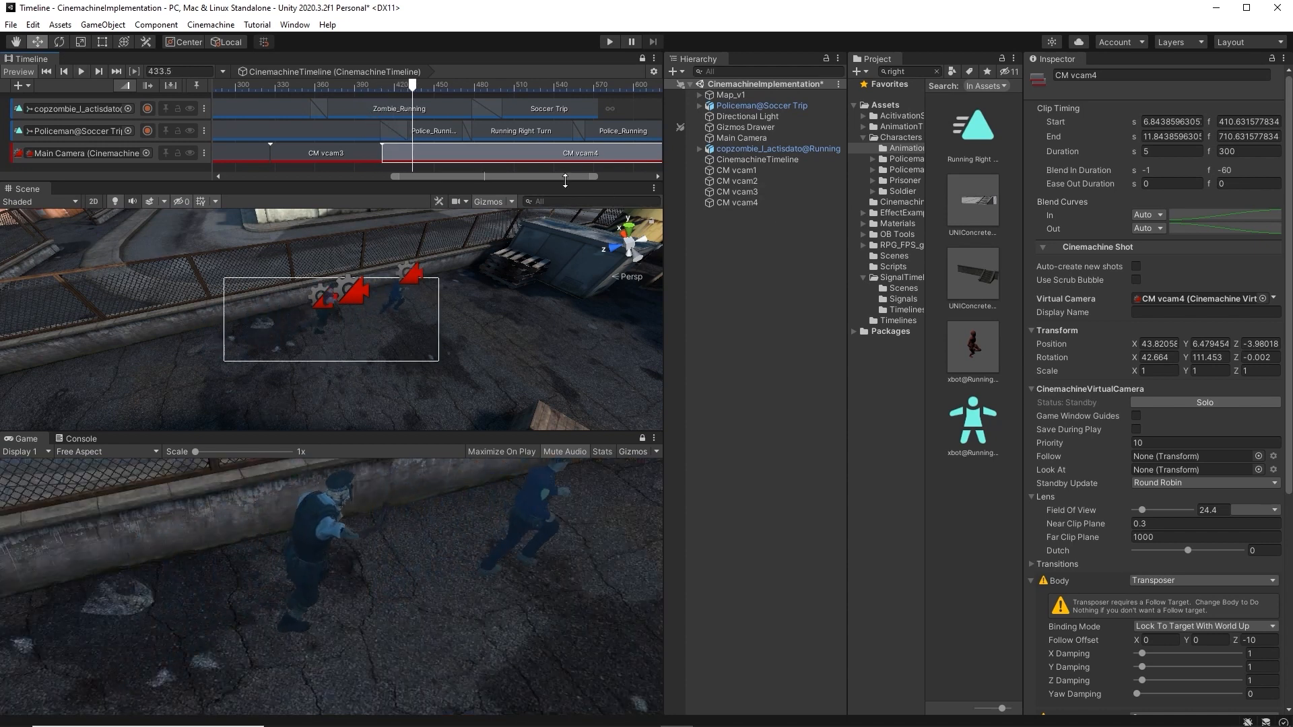
Step: Set CM vcam4's field of view to 52 and trim its shot to end at frame 623
{"action": "left_click", "coordinate": [748, 202]}
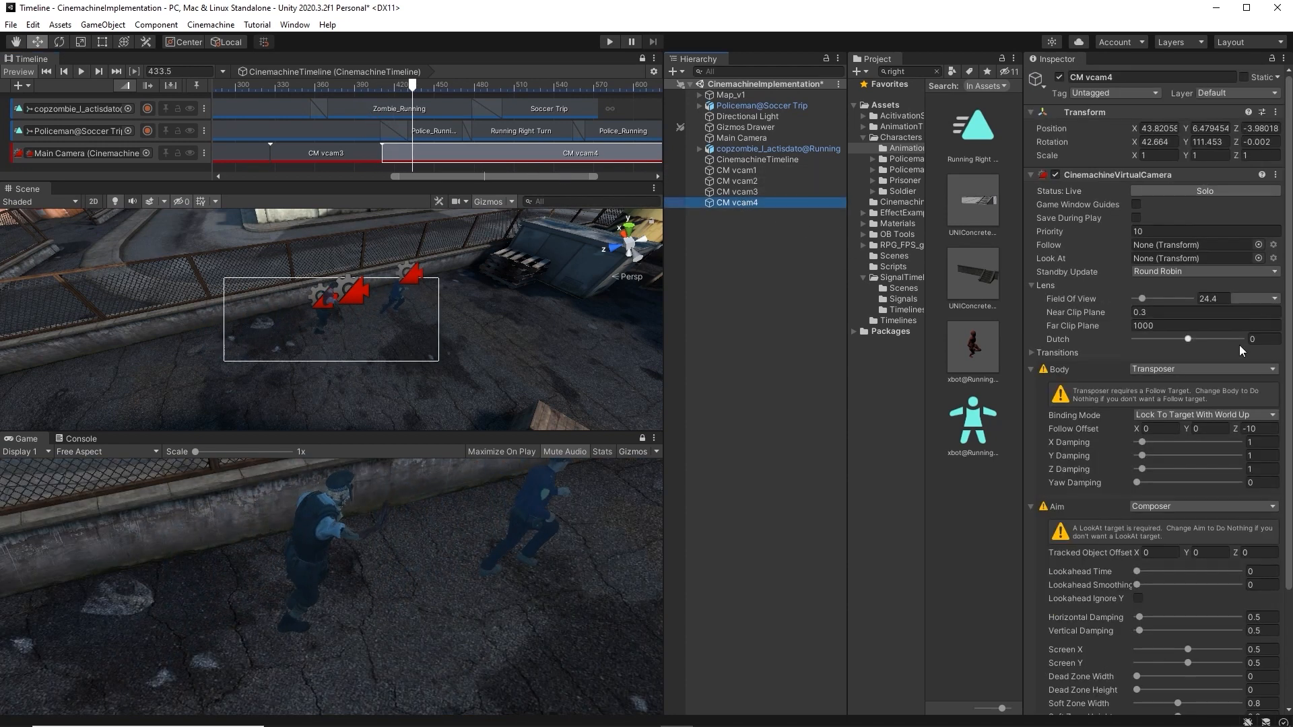
{"action": "left_click_drag", "start_coordinate": [1142, 298], "coordinate": [1151, 297]}
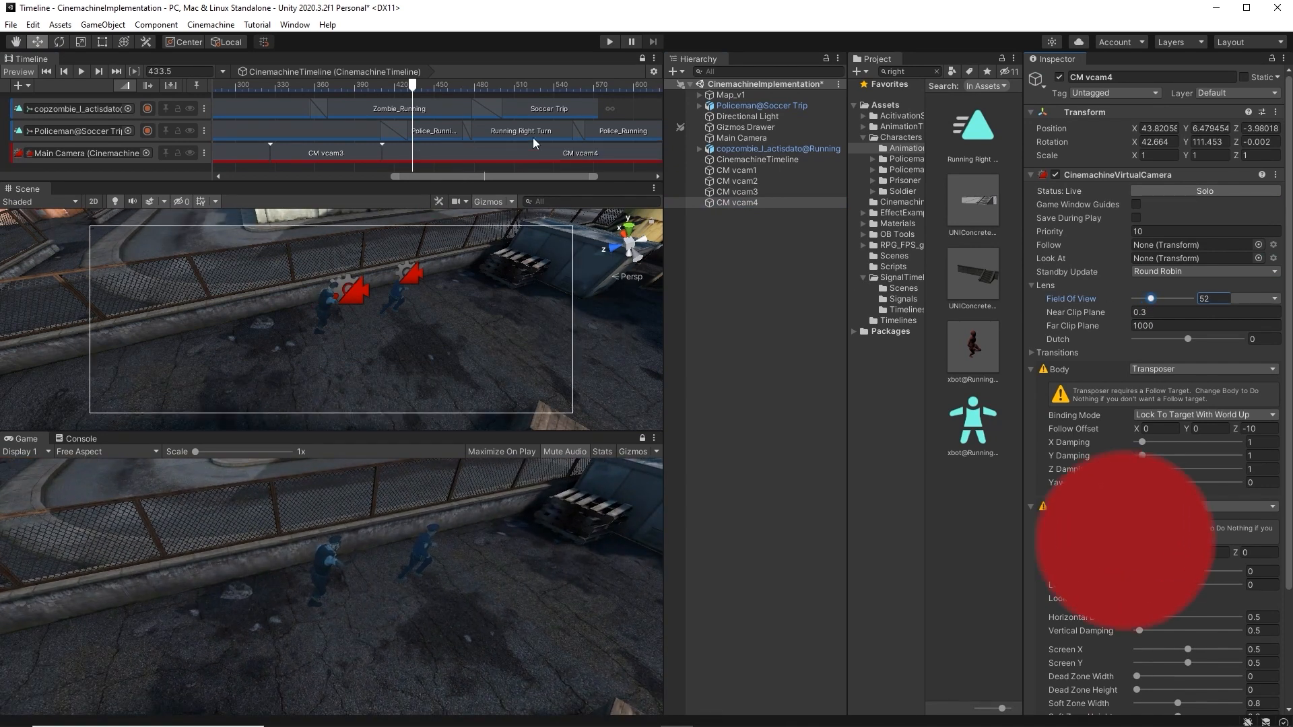
{"action": "scroll", "coordinate": [523, 143], "scroll_direction": "down", "scroll_amount": 2}
{"action": "scroll", "coordinate": [565, 152], "scroll_direction": "down", "scroll_amount": 2}
{"action": "left_click", "coordinate": [446, 155]}
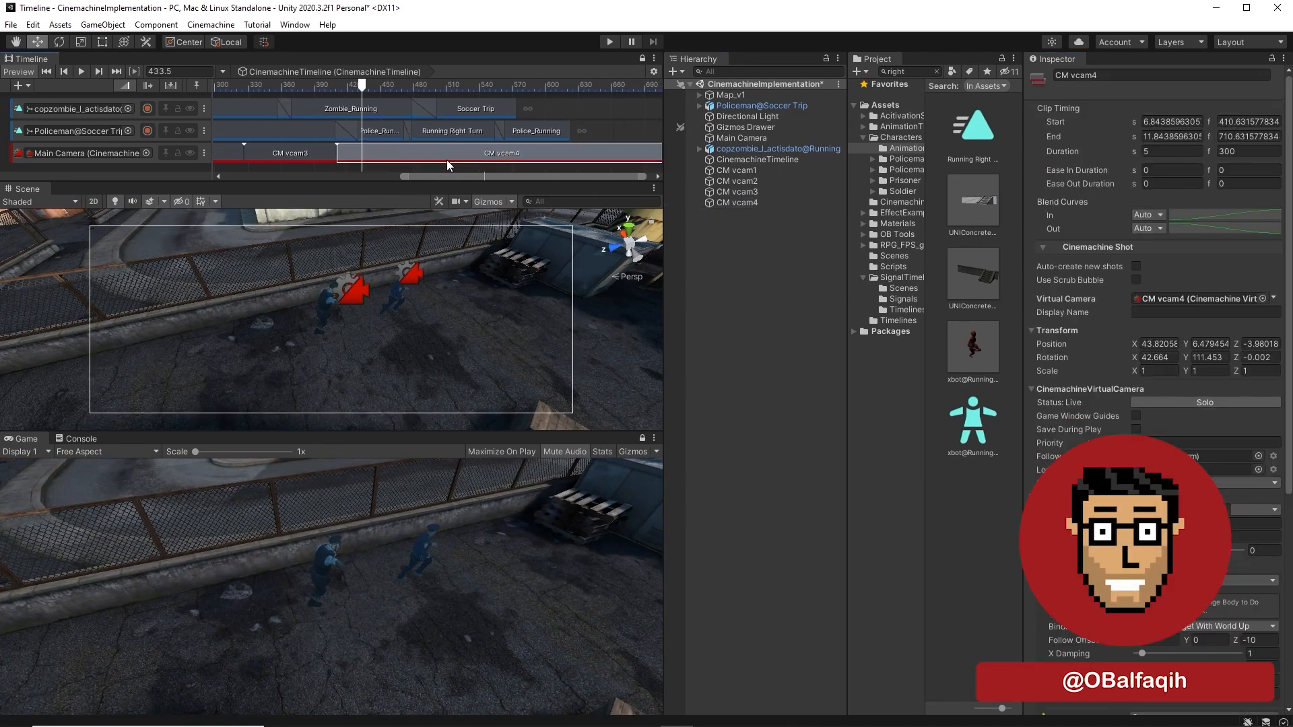
{"action": "left_click_drag", "start_coordinate": [634, 153], "coordinate": [554, 152]}
{"action": "scroll", "coordinate": [469, 145], "scroll_direction": "down", "scroll_amount": 1}
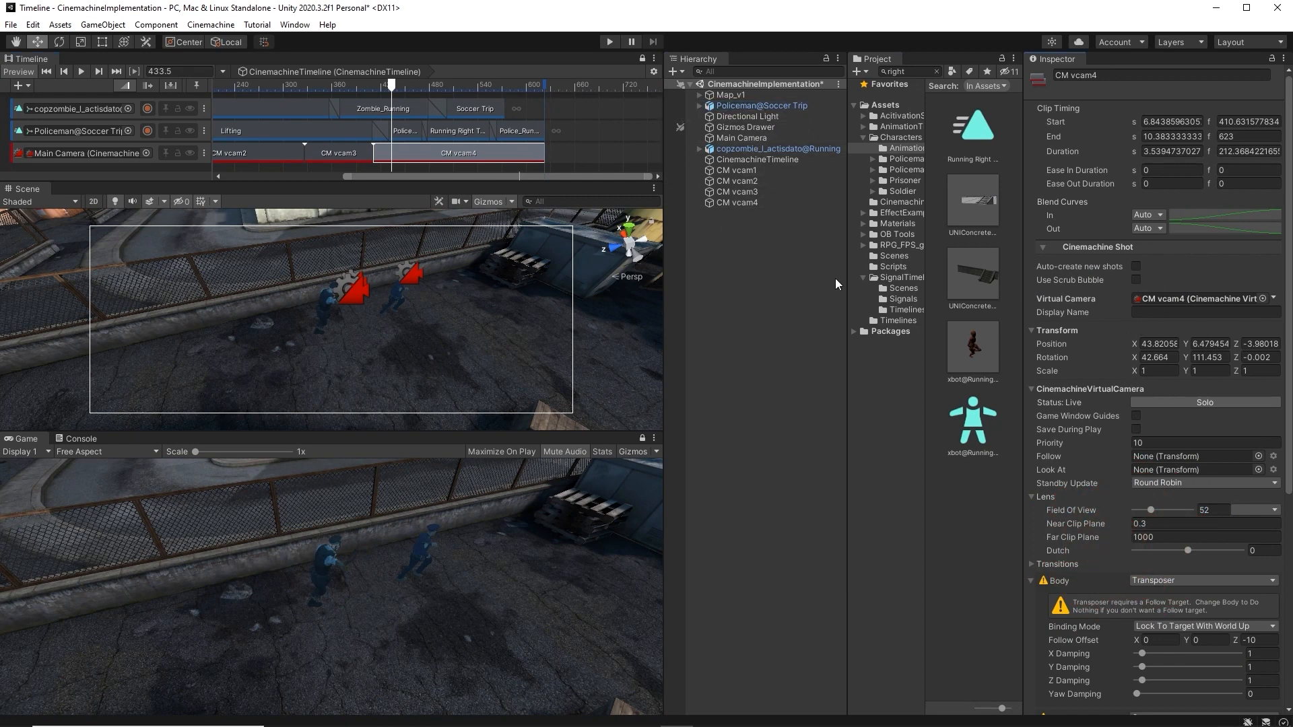
Step: Make CM vcam4 look at the Policeman@Soccer Trip object and play back the shot to check the tracking
{"action": "left_click", "coordinate": [746, 202]}
{"action": "scroll", "coordinate": [1138, 237], "scroll_direction": "down", "scroll_amount": 5}
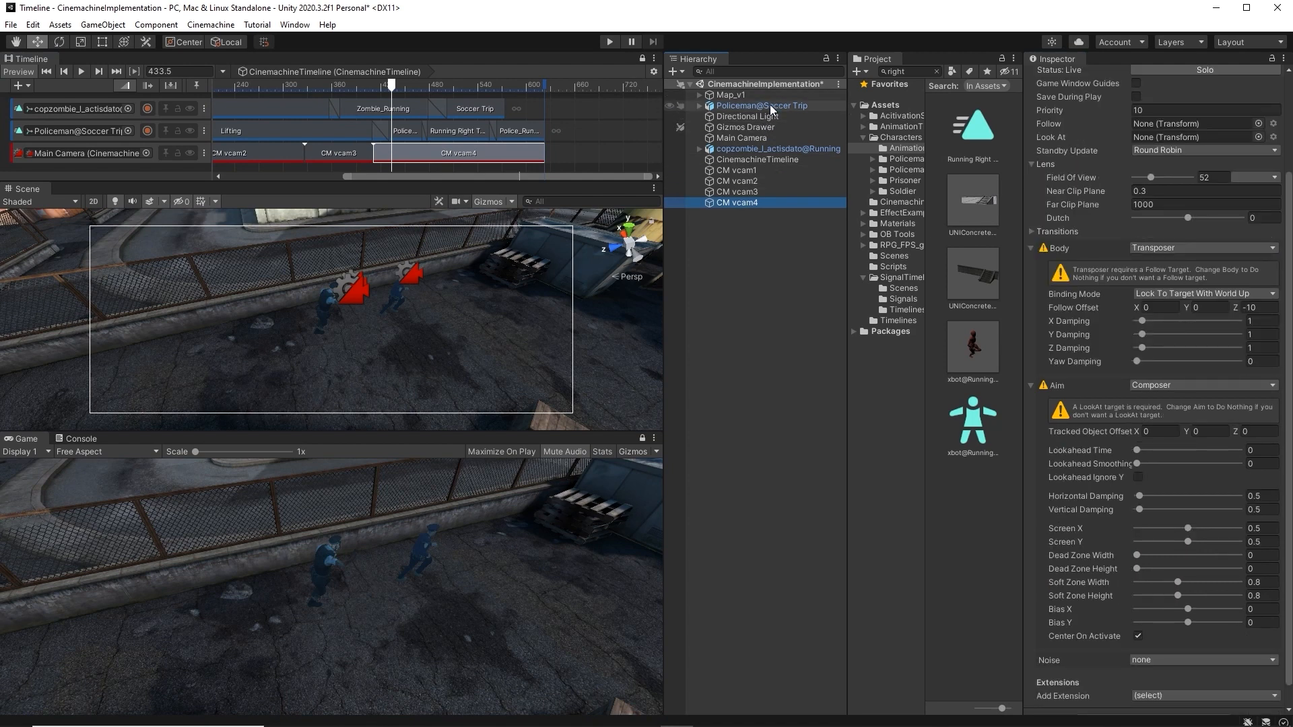
{"action": "left_click_drag", "start_coordinate": [770, 104], "coordinate": [1151, 137]}
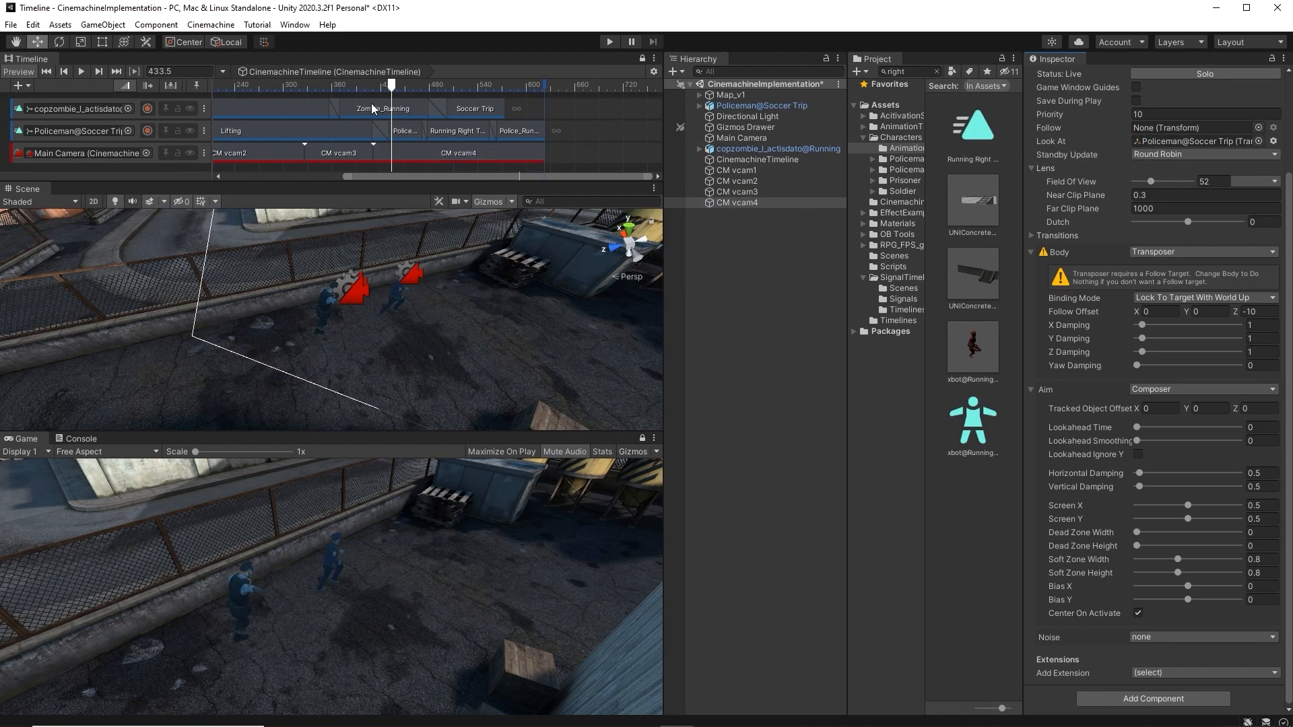
{"action": "left_click_drag", "start_coordinate": [400, 87], "coordinate": [372, 86]}
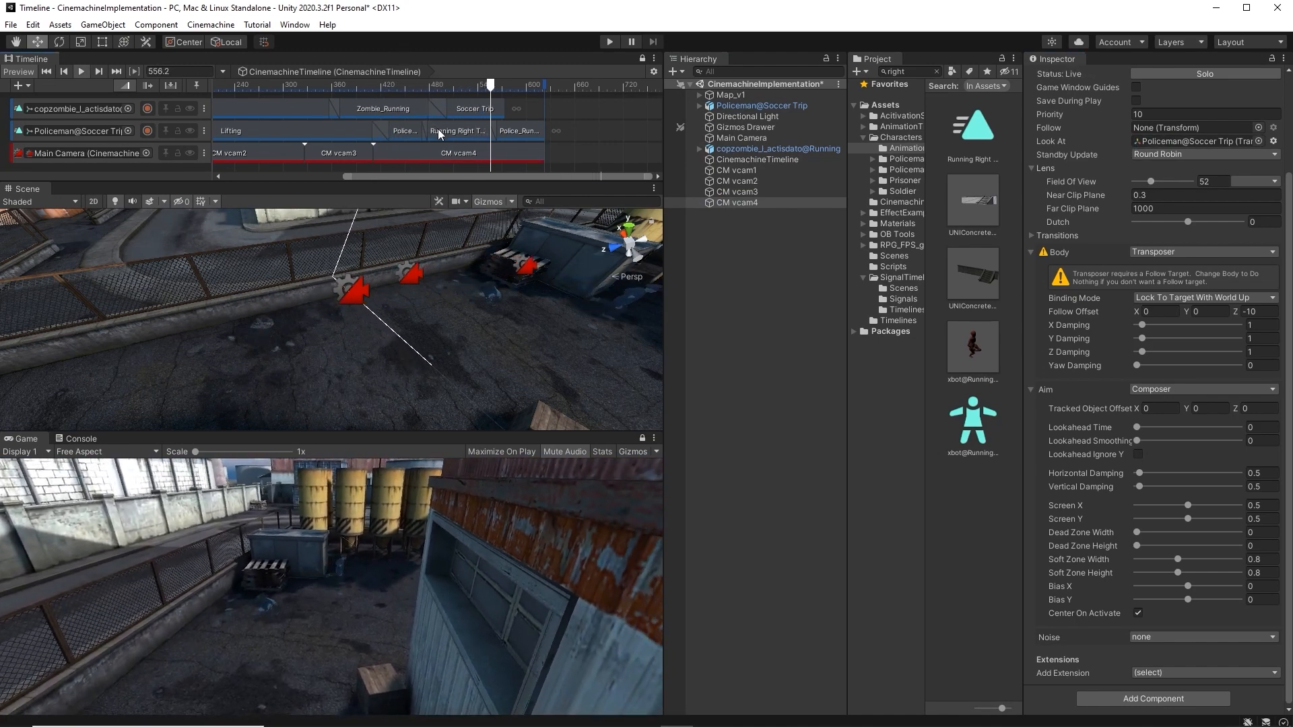
{"action": "key", "text": "space"}
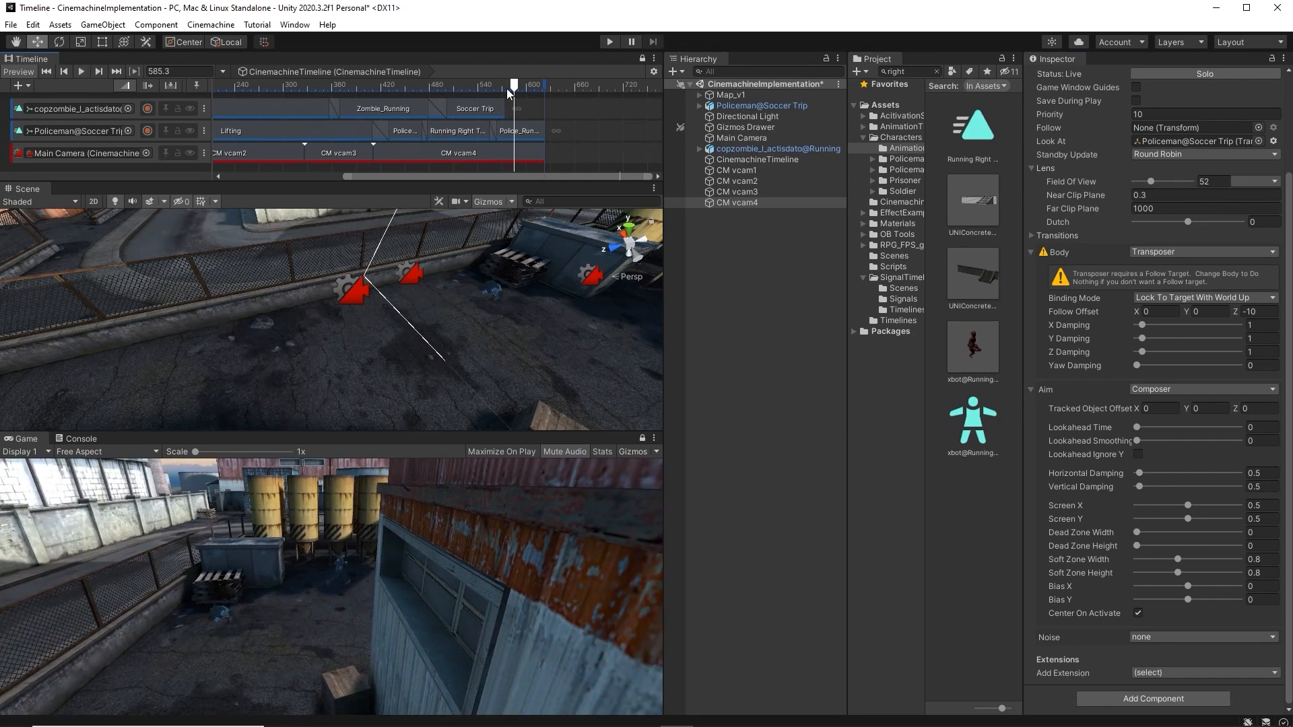
{"action": "left_click_drag", "start_coordinate": [506, 88], "coordinate": [422, 87]}
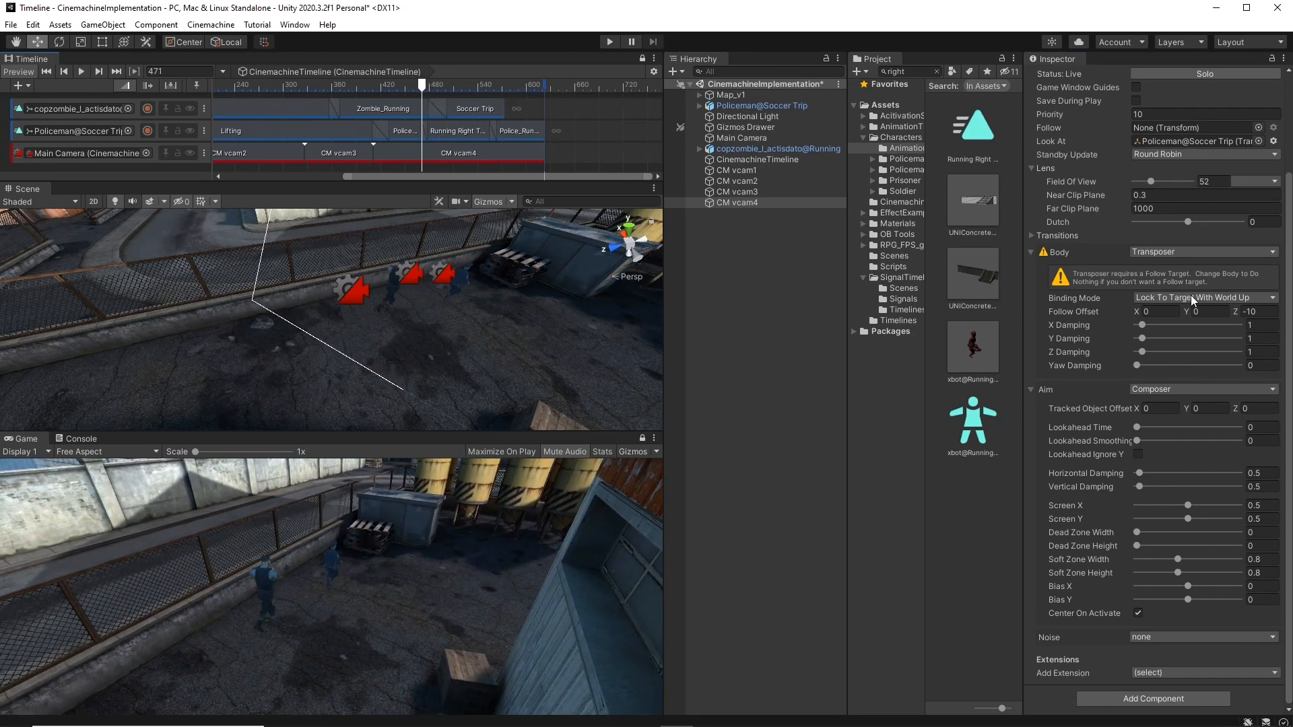
Step: Set CM vcam4's aim damping to 3.7 horizontal and 3.5 vertical, and play back its shot
{"action": "left_click", "coordinate": [1136, 364]}
{"action": "mouse_move", "coordinate": [1139, 473]}
{"action": "left_mouse_down"}
{"action": "mouse_move", "coordinate": [1155, 472]}
{"action": "mouse_move", "coordinate": [1155, 486]}
{"action": "left_mouse_up"}
{"action": "mouse_move", "coordinate": [383, 86]}
{"action": "left_mouse_down"}
{"action": "mouse_move", "coordinate": [358, 87]}
{"action": "mouse_move", "coordinate": [370, 94]}
{"action": "left_mouse_up"}
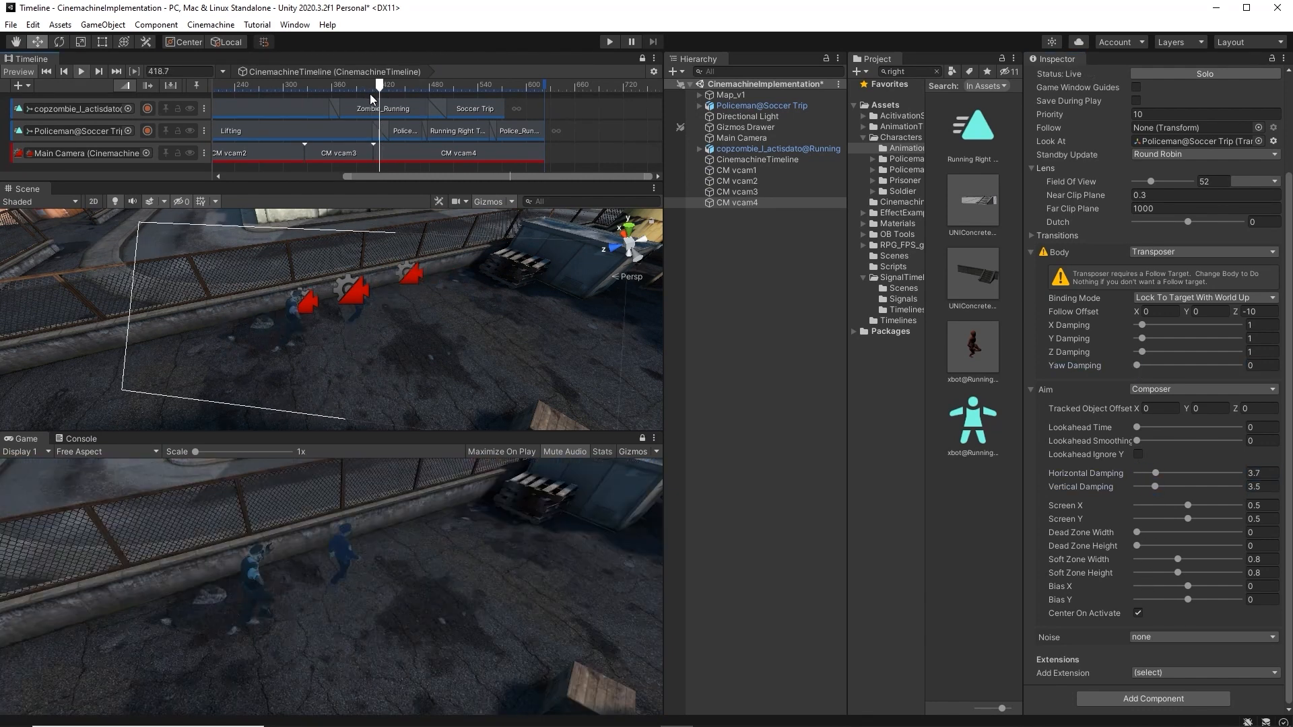
{"action": "key", "text": "space"}
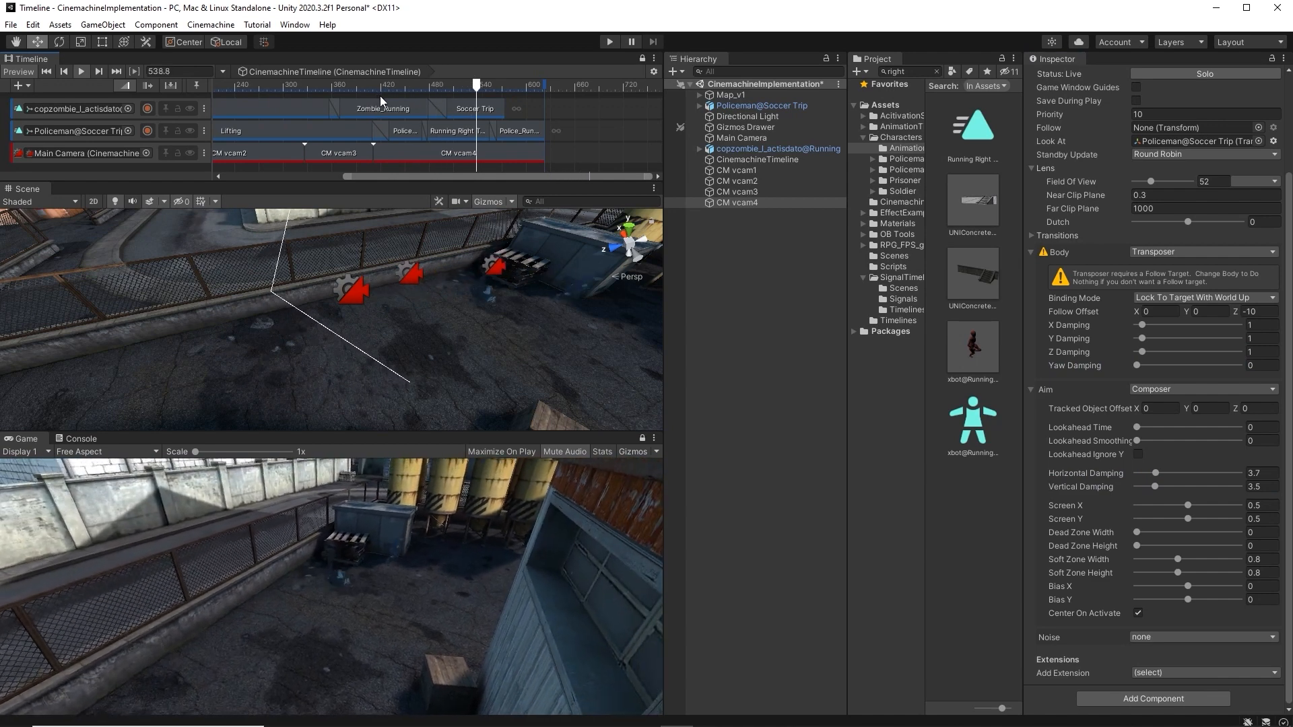
{"action": "key", "text": "space"}
{"action": "left_click_drag", "start_coordinate": [510, 86], "coordinate": [417, 86]}
Step: Duplicate CM vcam4, preview the copy solo at frame 560 and narrow its field of view to 25.1
{"action": "left_click", "coordinate": [461, 157]}
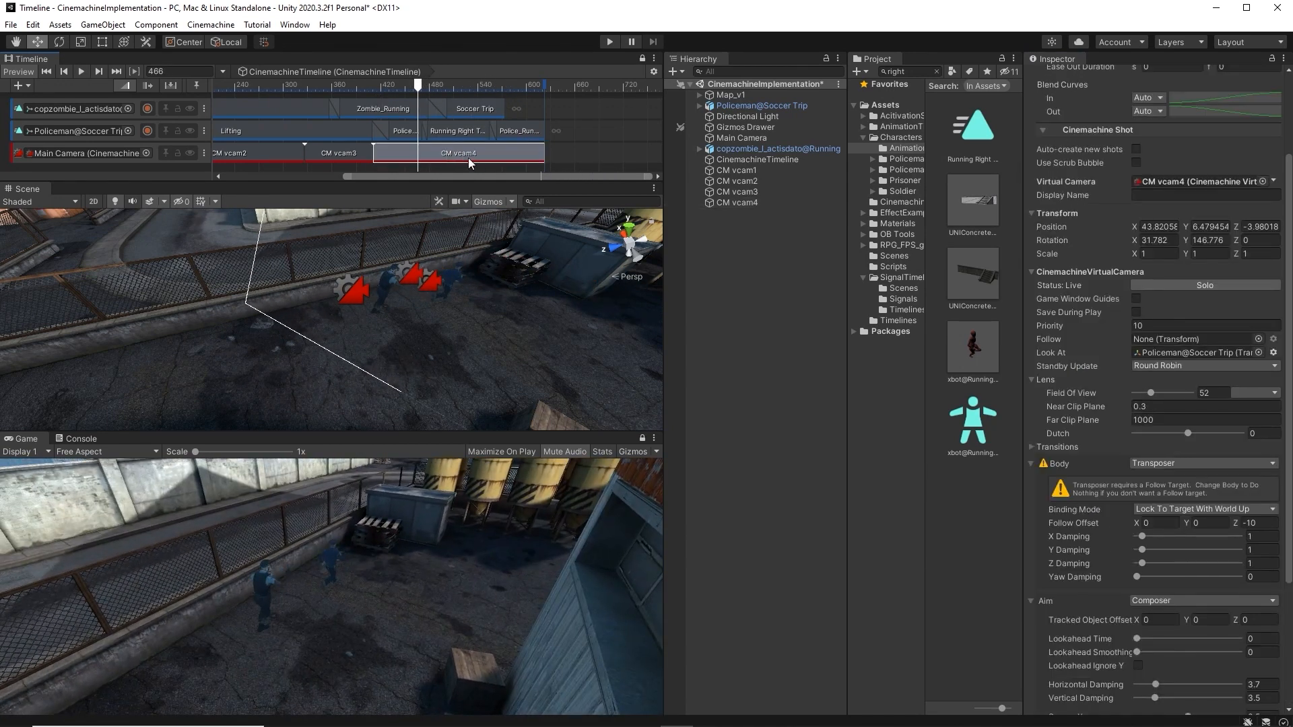
{"action": "left_click", "coordinate": [745, 205]}
{"action": "key", "text": "ctrl+d"}
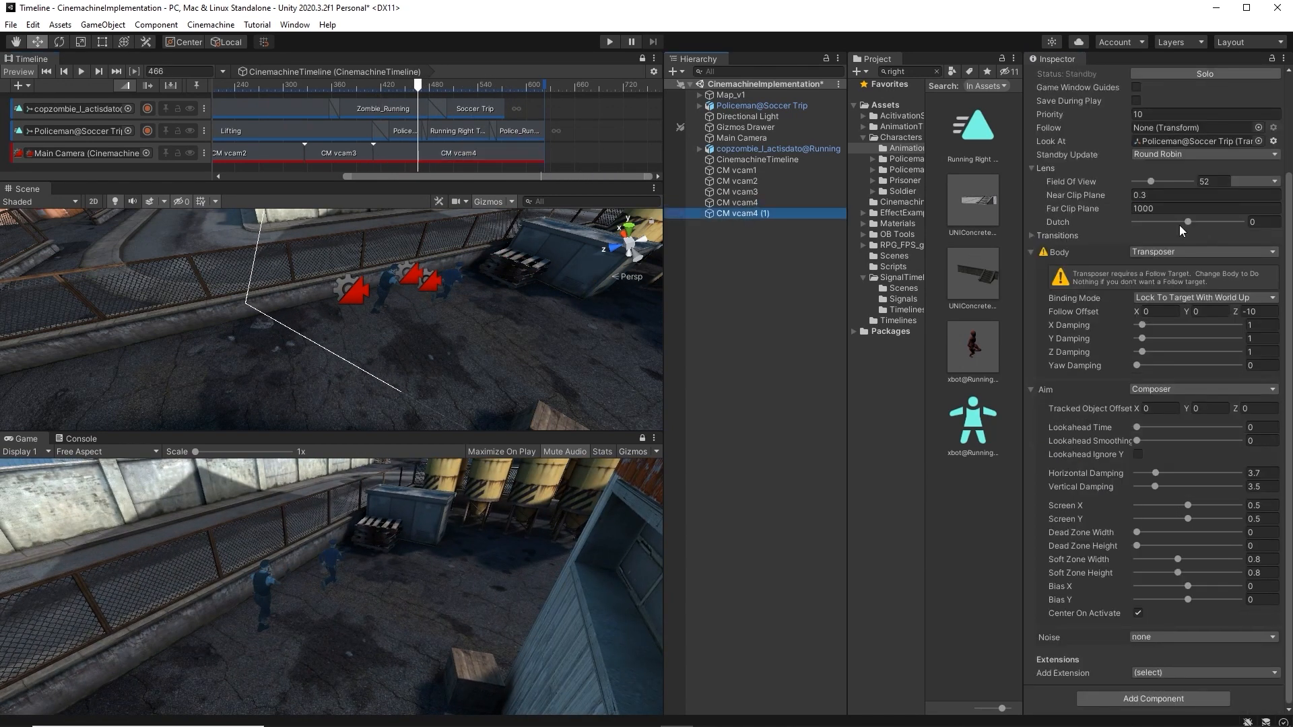
{"action": "scroll", "coordinate": [1111, 277], "scroll_direction": "up", "scroll_amount": 3}
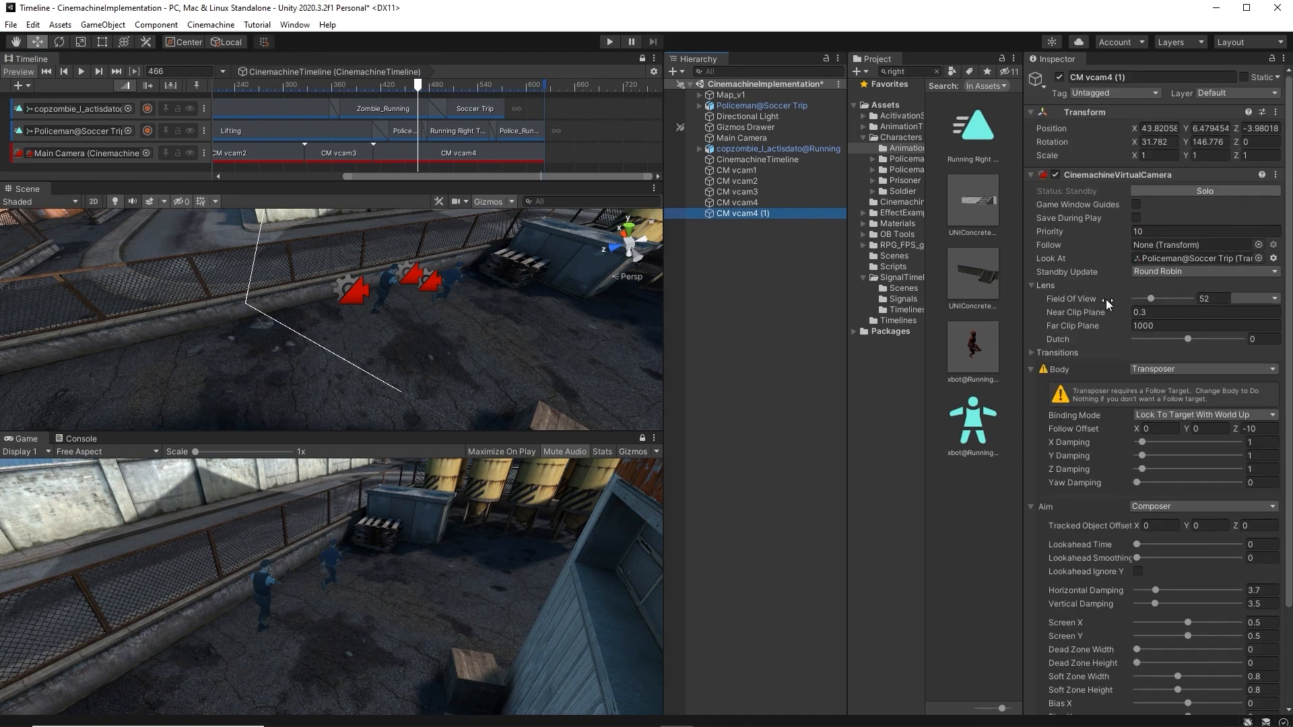
{"action": "left_click_drag", "start_coordinate": [1100, 298], "coordinate": [1126, 309]}
{"action": "left_click", "coordinate": [1184, 193]}
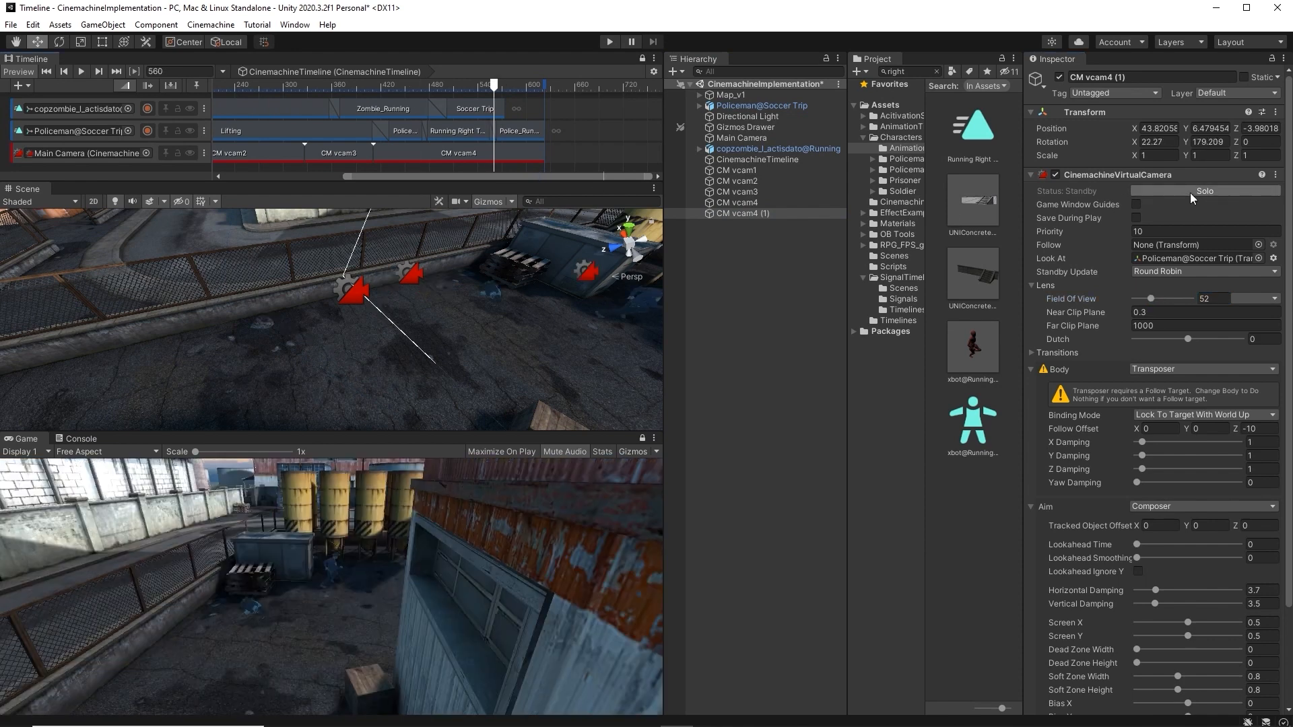
{"action": "left_click", "coordinate": [1193, 190]}
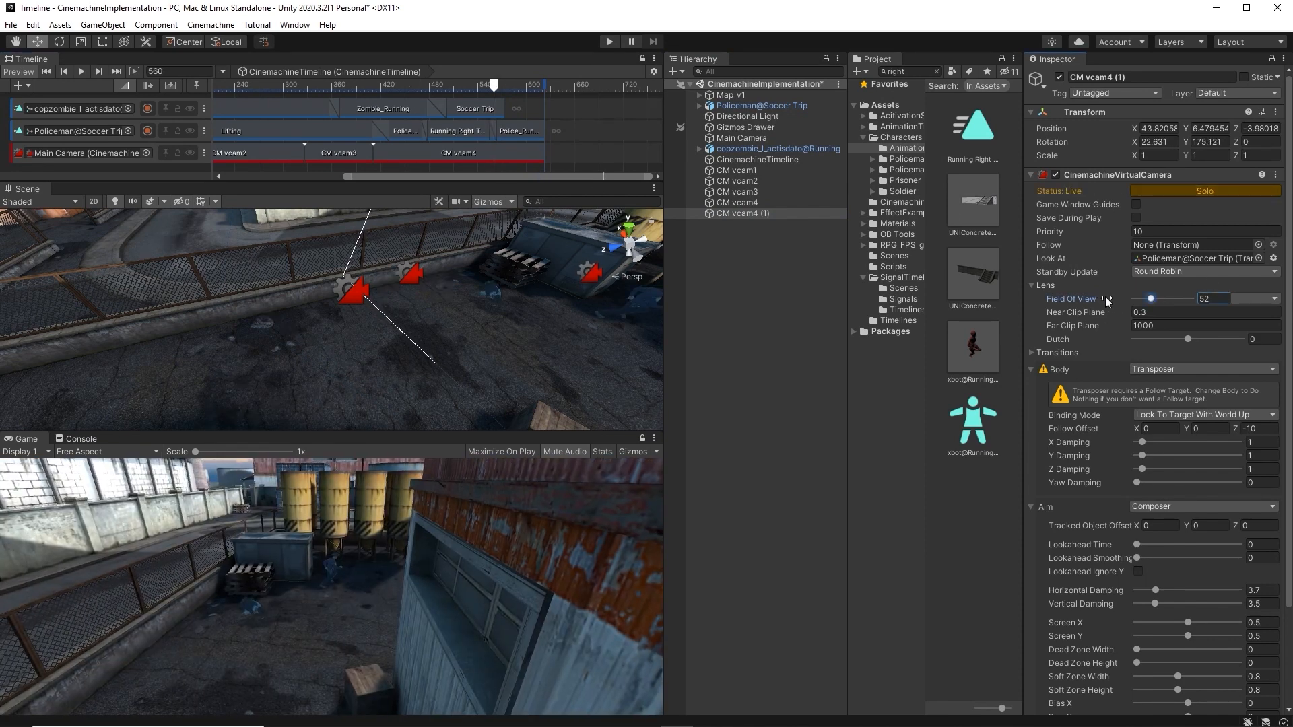
{"action": "left_click_drag", "start_coordinate": [1104, 296], "coordinate": [995, 307]}
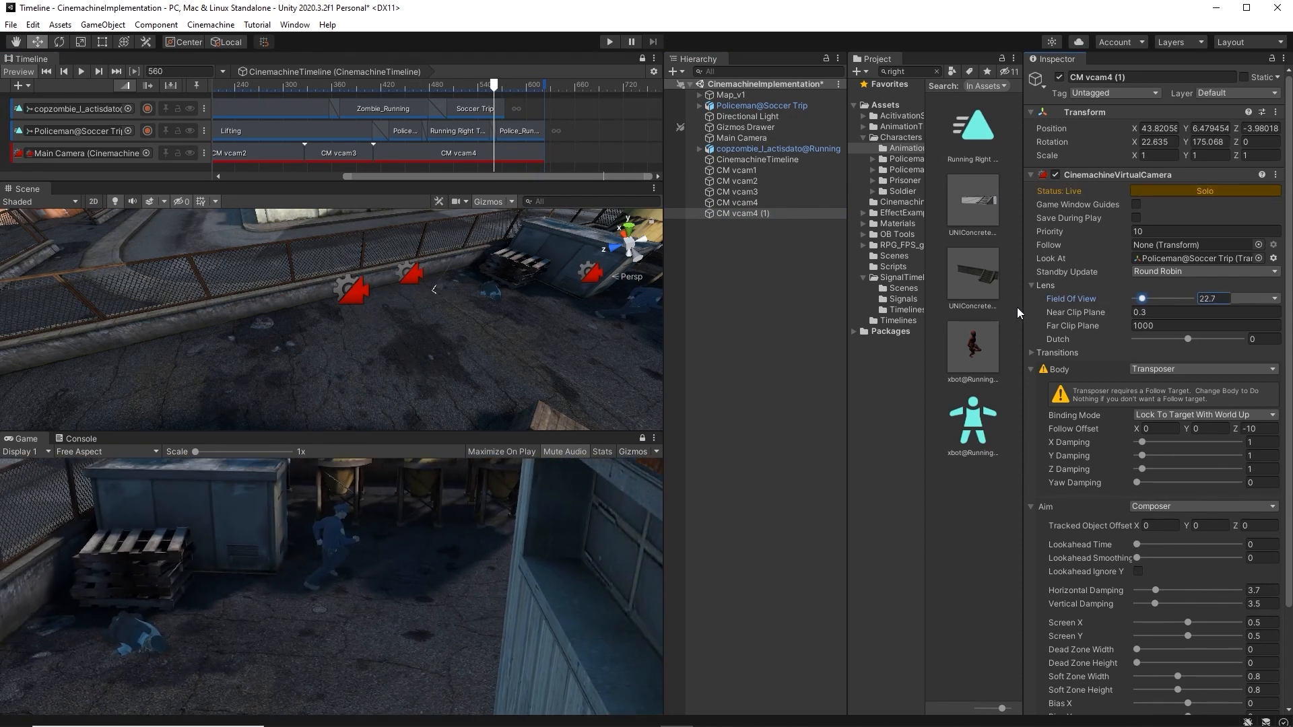
Step: Trim the CM vcam4 shot to frame 546 and add a CM vcam4 (1) shot from frame 430 to 623, blending over 116 frames
{"action": "left_click", "coordinate": [521, 152]}
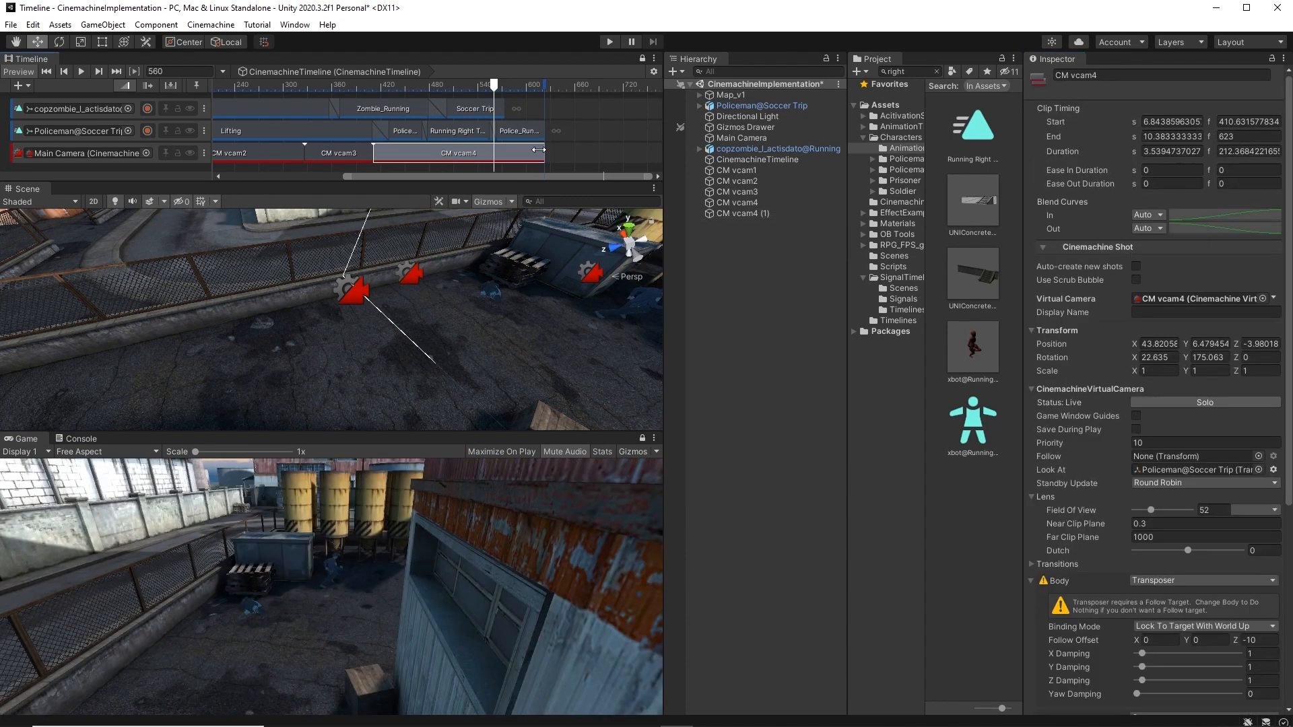
{"action": "left_click_drag", "start_coordinate": [539, 149], "coordinate": [482, 152]}
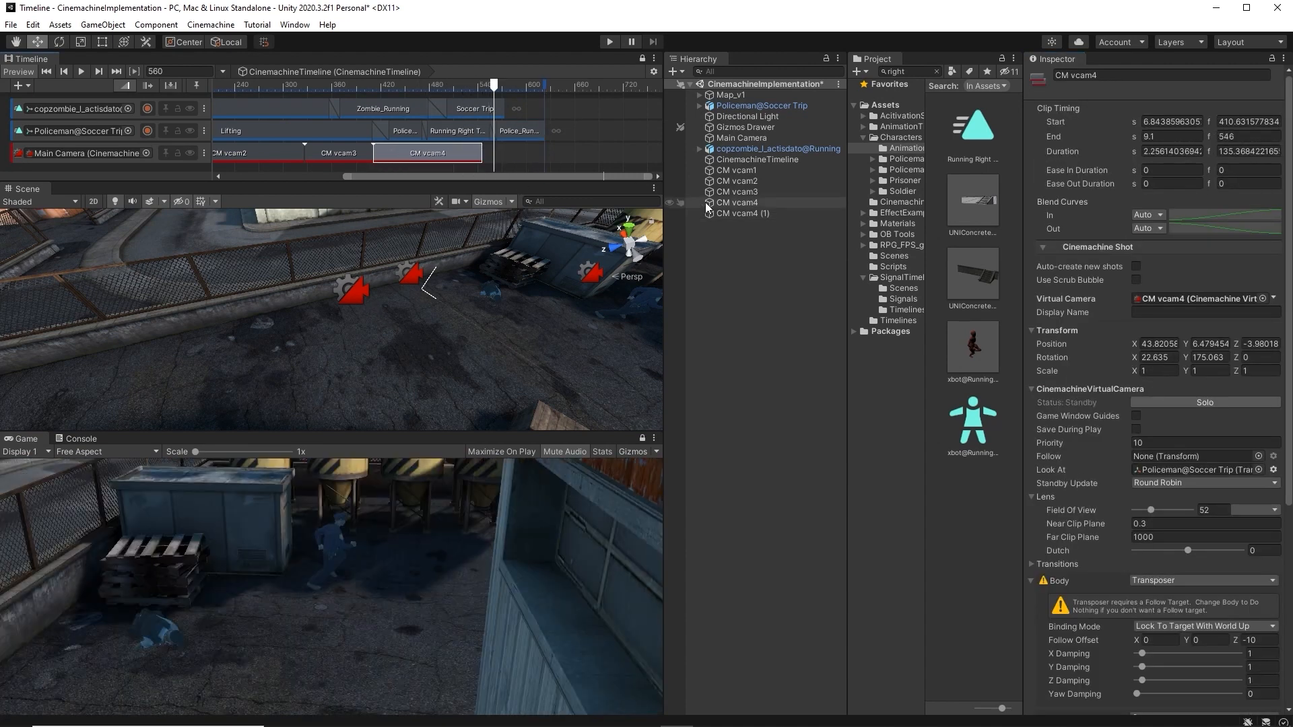
{"action": "left_click_drag", "start_coordinate": [707, 211], "coordinate": [430, 158]}
{"action": "left_click_drag", "start_coordinate": [536, 161], "coordinate": [452, 163]}
Step: Play back the timeline from frame 390 to check the zooming blend, and review the whole cutscene in Play mode
{"action": "left_click_drag", "start_coordinate": [362, 86], "coordinate": [326, 87]}
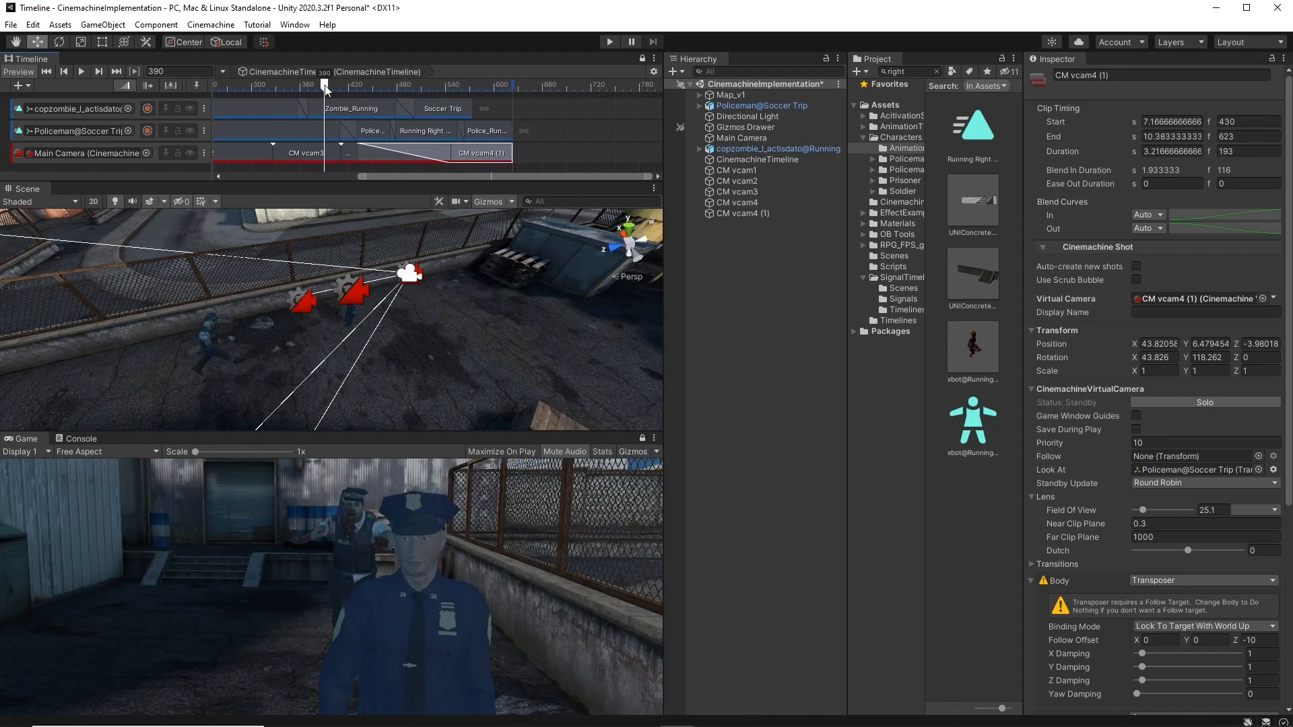
{"action": "key", "text": "space"}
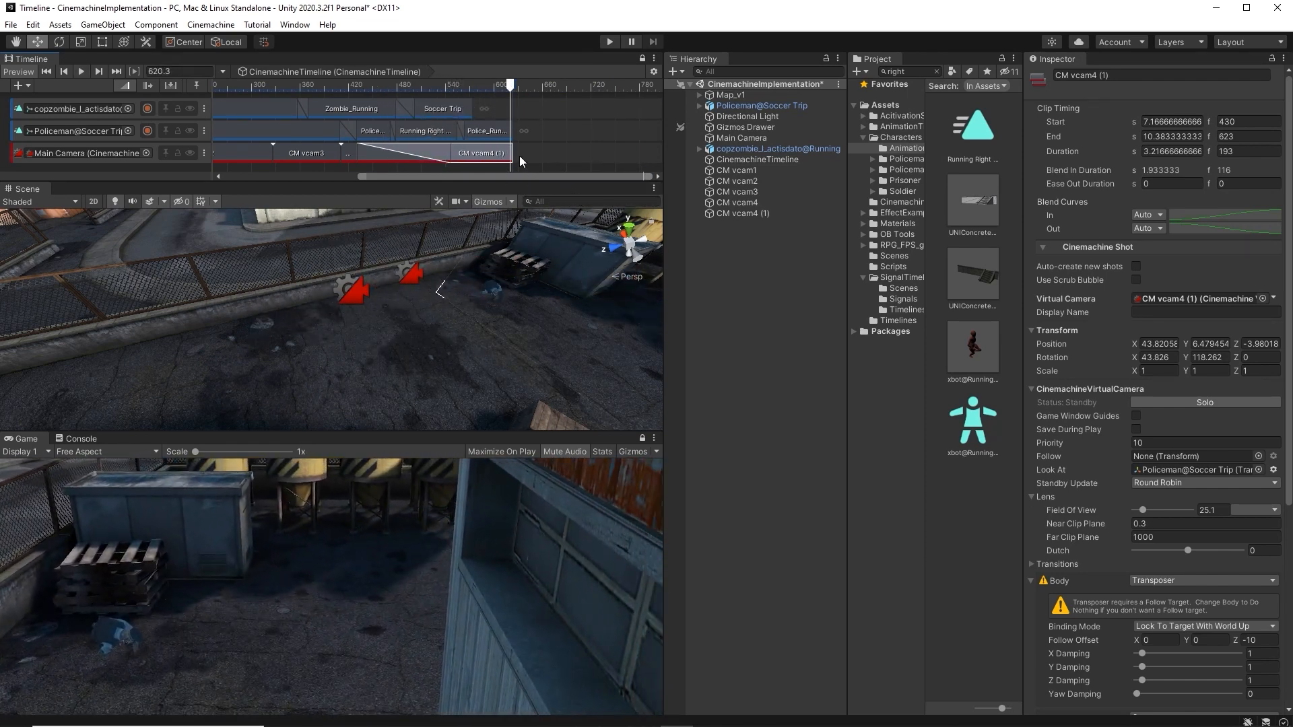
{"action": "left_click_drag", "start_coordinate": [492, 89], "coordinate": [43, 177]}
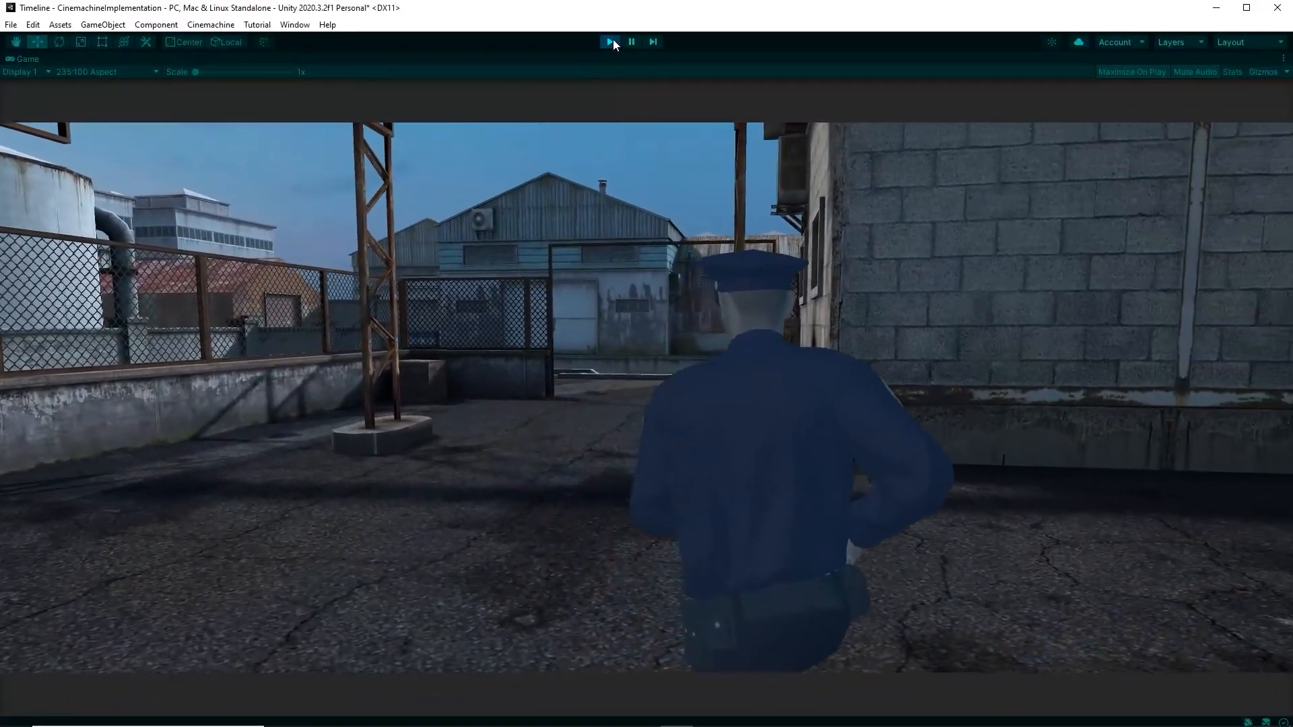
{"action": "left_click", "coordinate": [609, 42]}
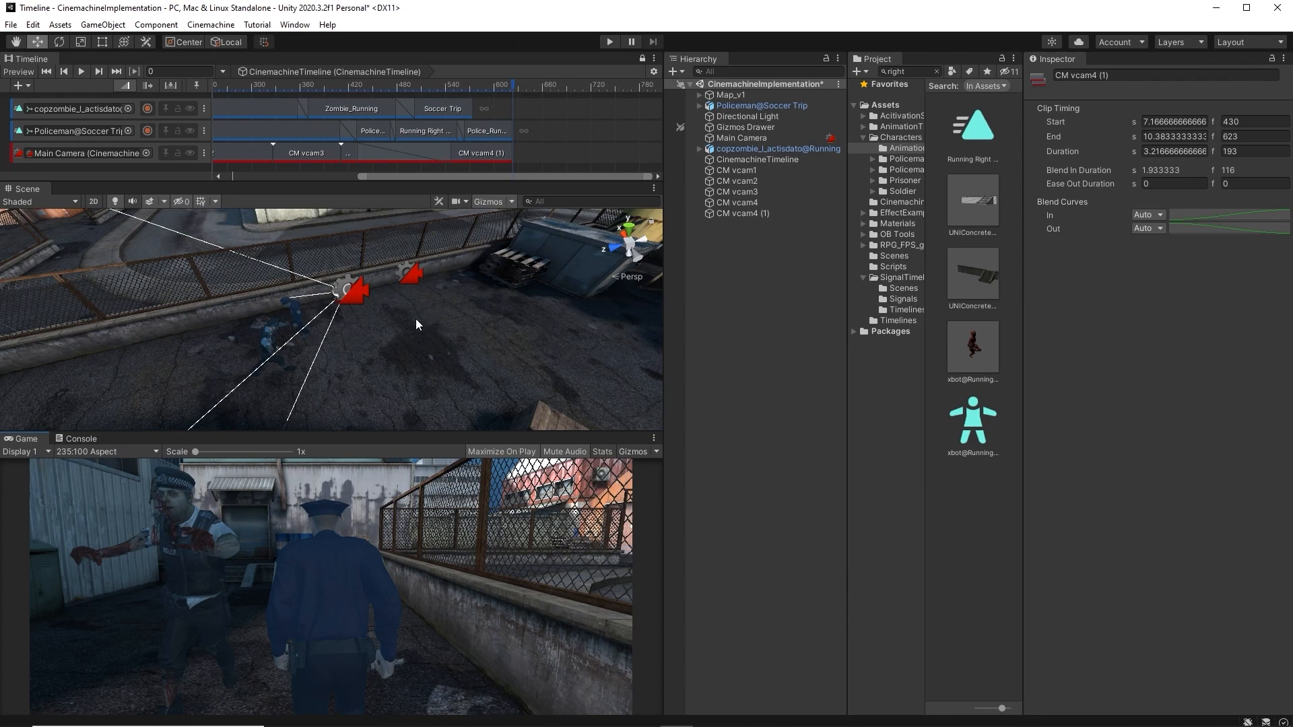
{"action": "scroll", "coordinate": [404, 308], "scroll_direction": "up", "scroll_amount": 3}
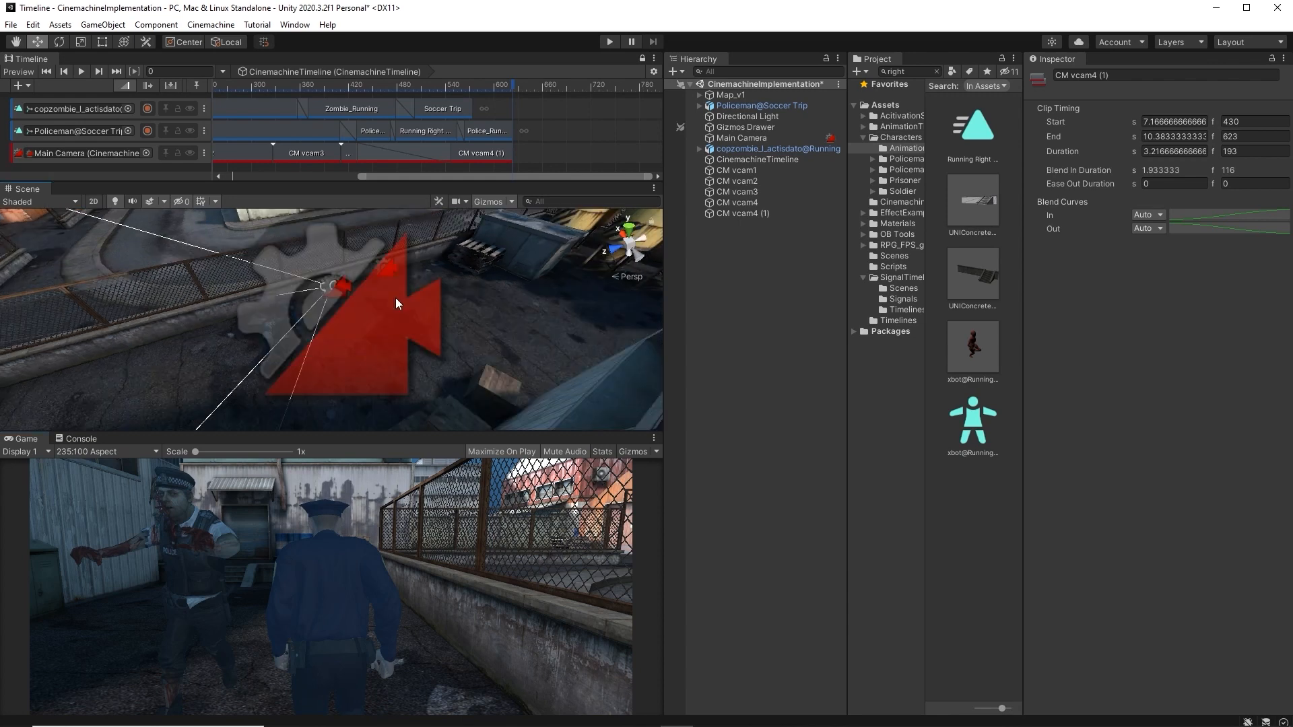